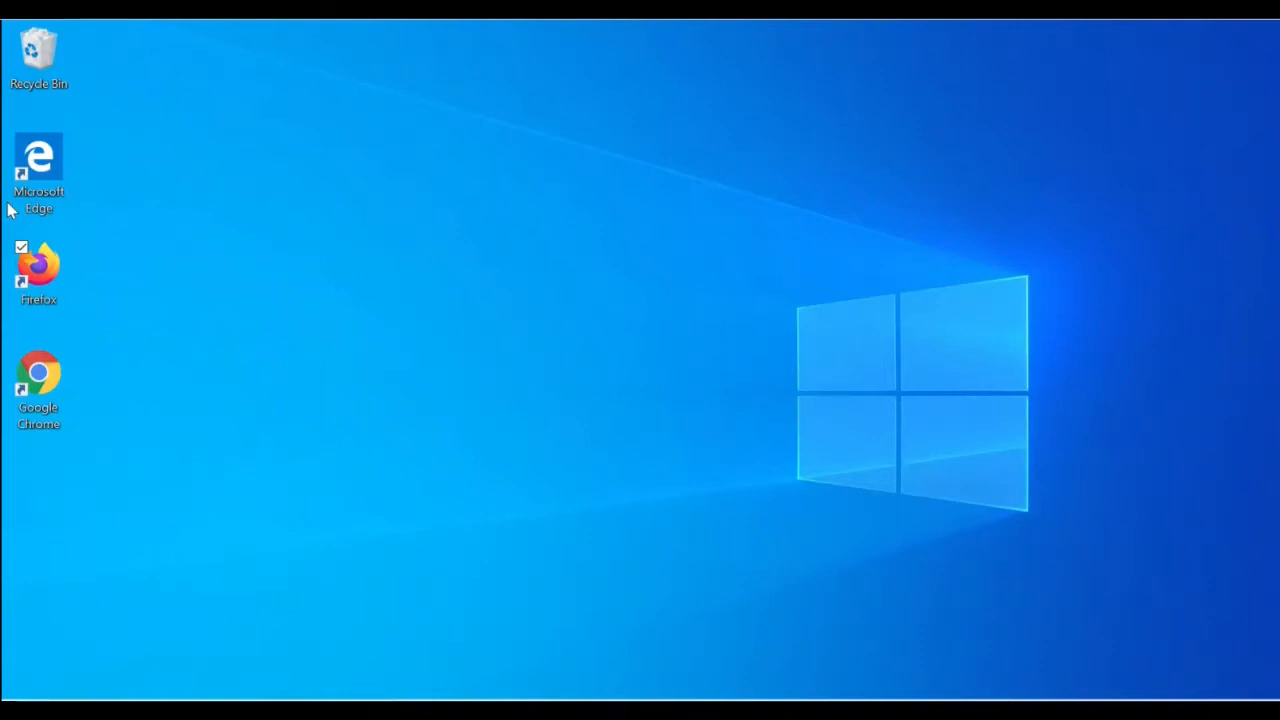
# - Open Firefox and search the web for "Microsoft Access Database Engine Redistributable"
pyautogui.click(690, 714)
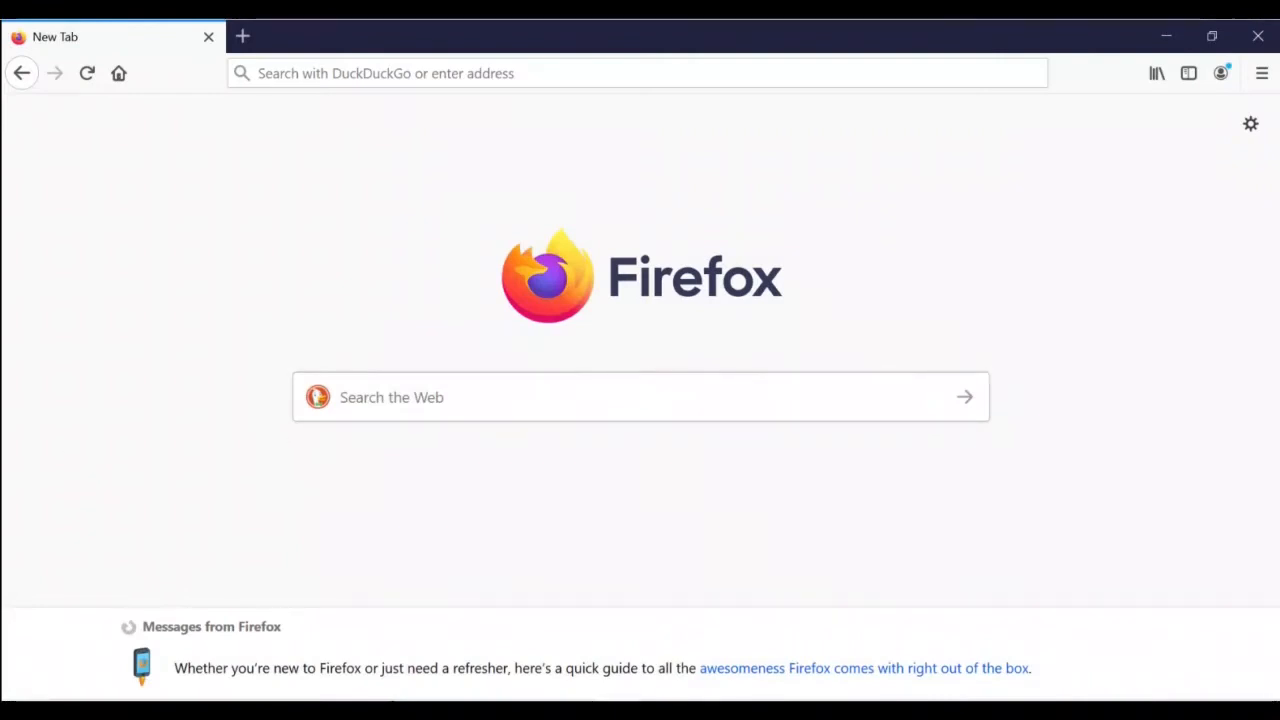
pyautogui.click(528, 400)
pyautogui.write('Microsoft Access Database Engine Redistributable')
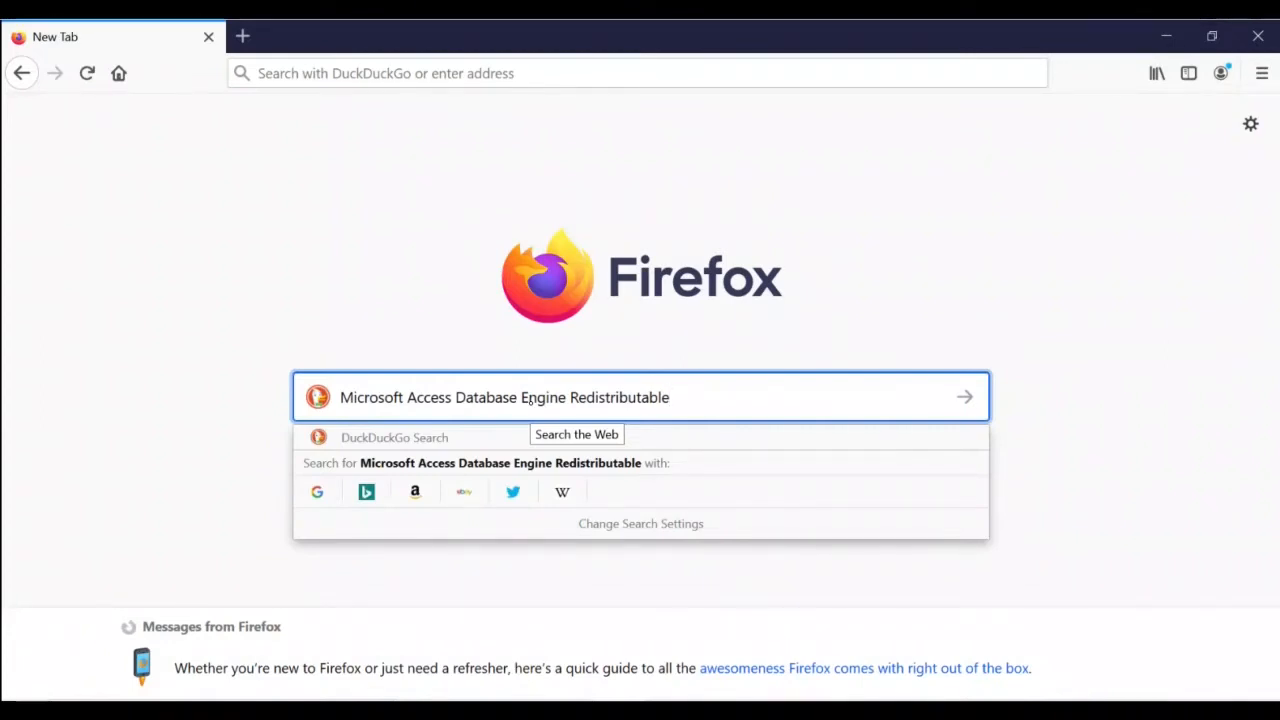
pyautogui.press('Return')
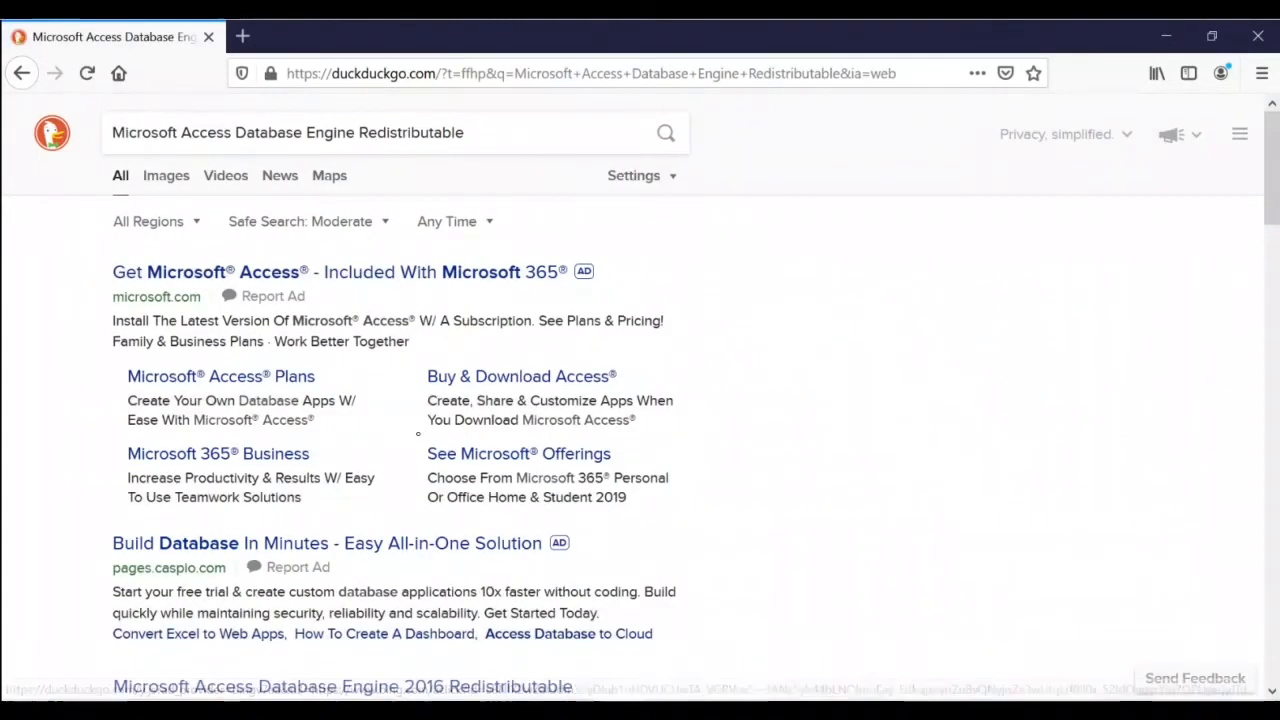
pyautogui.scroll(-4, 450, 463)
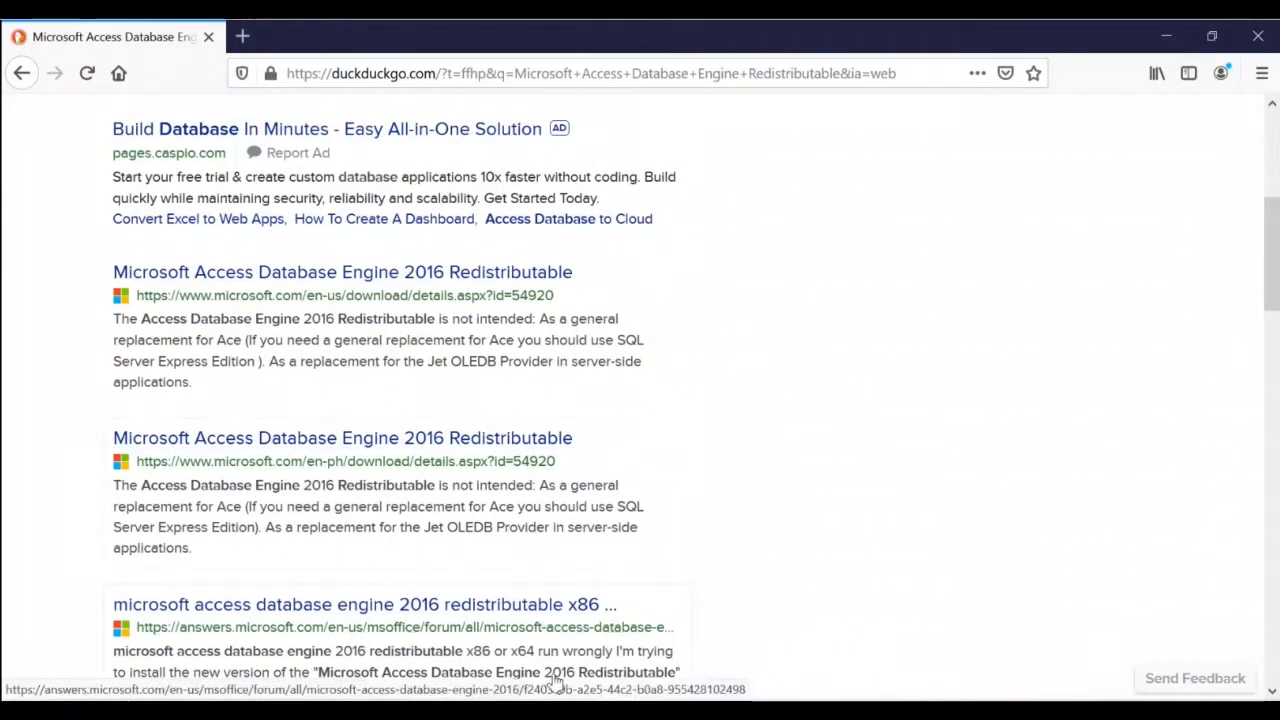
# - Switch to File Explorer and locate the AccessDatabaseEngine and AccessDatabaseEngine_X64 installers in the Downloads folder on Data (D:)
pyautogui.click(566, 697)
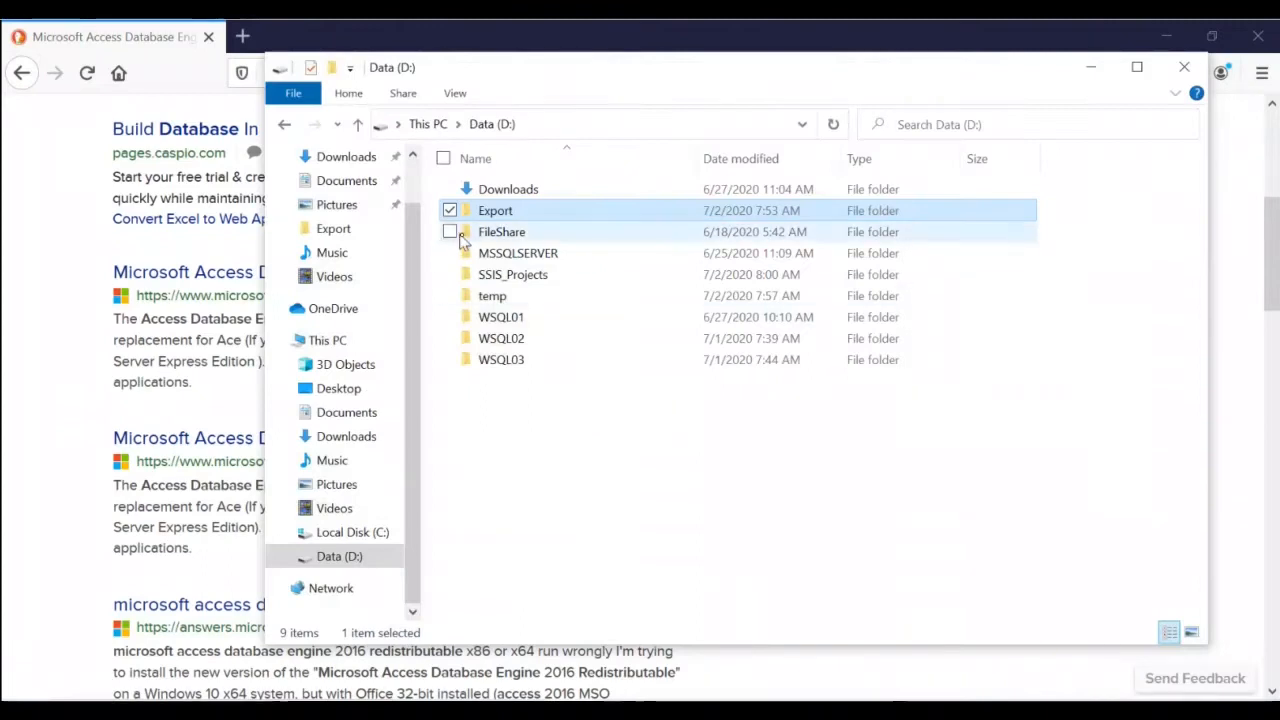
pyautogui.doubleClick(515, 189)
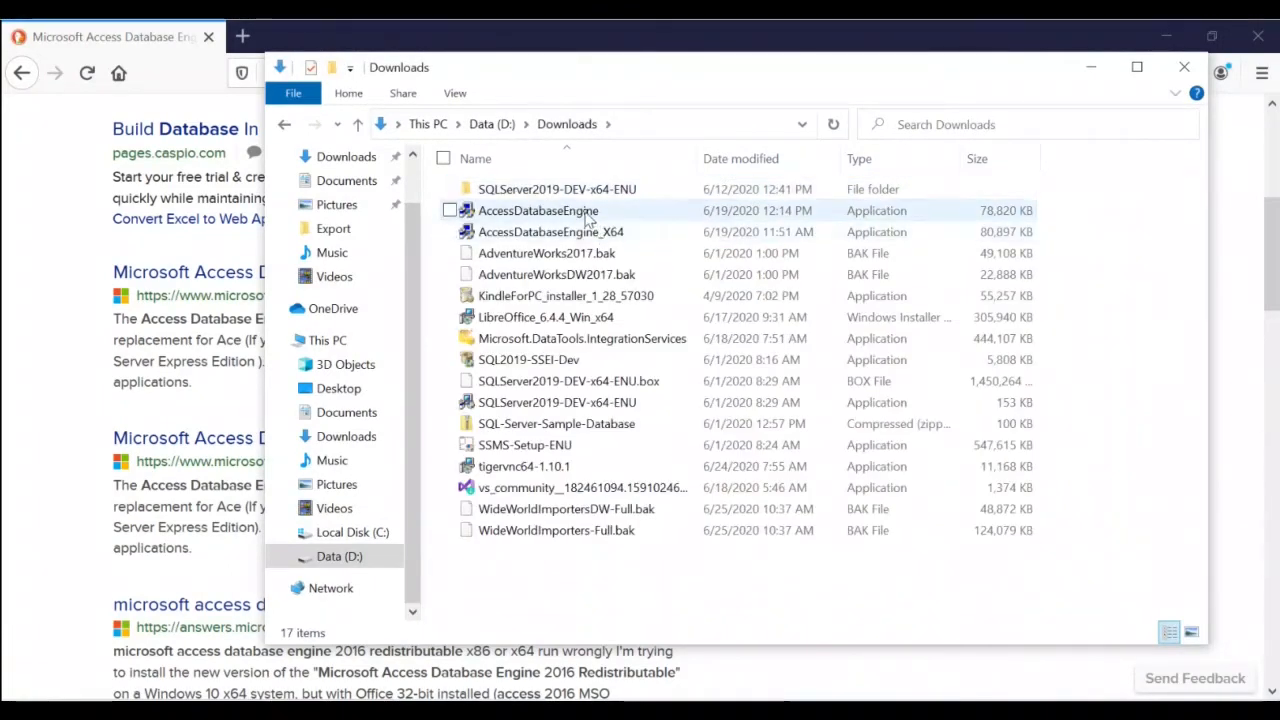
pyautogui.click(588, 216)
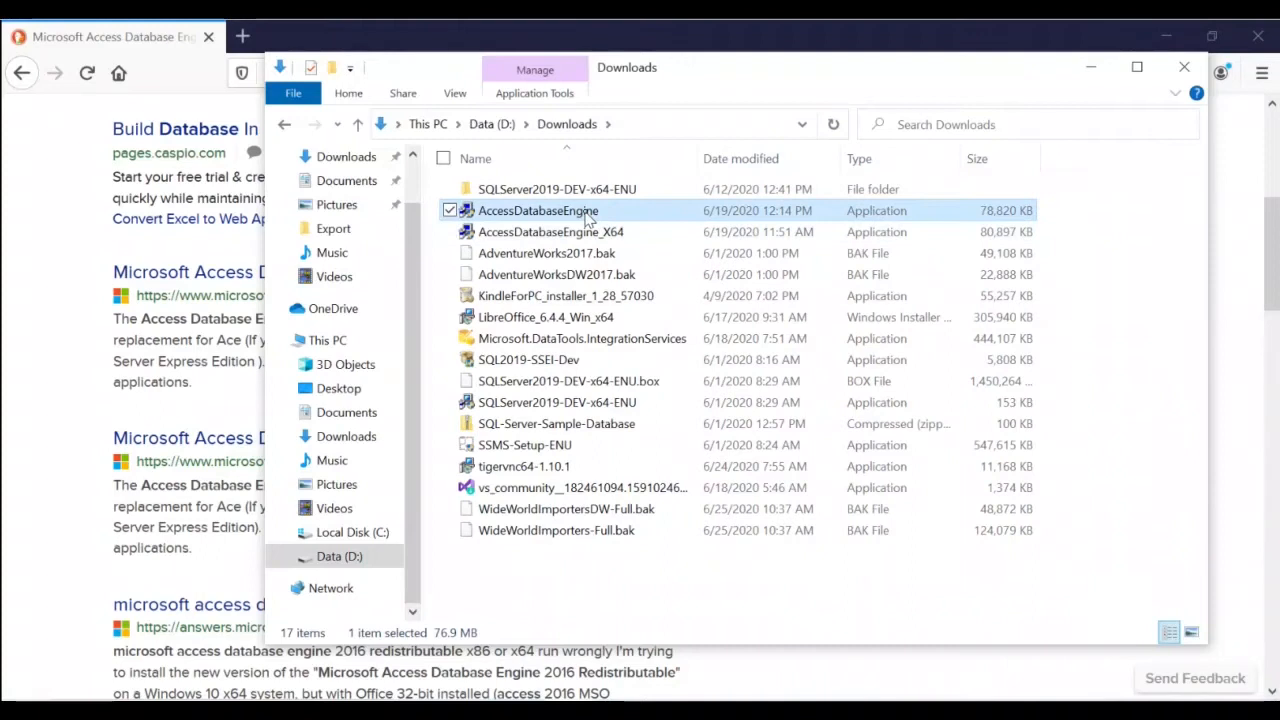
pyautogui.click(631, 240)
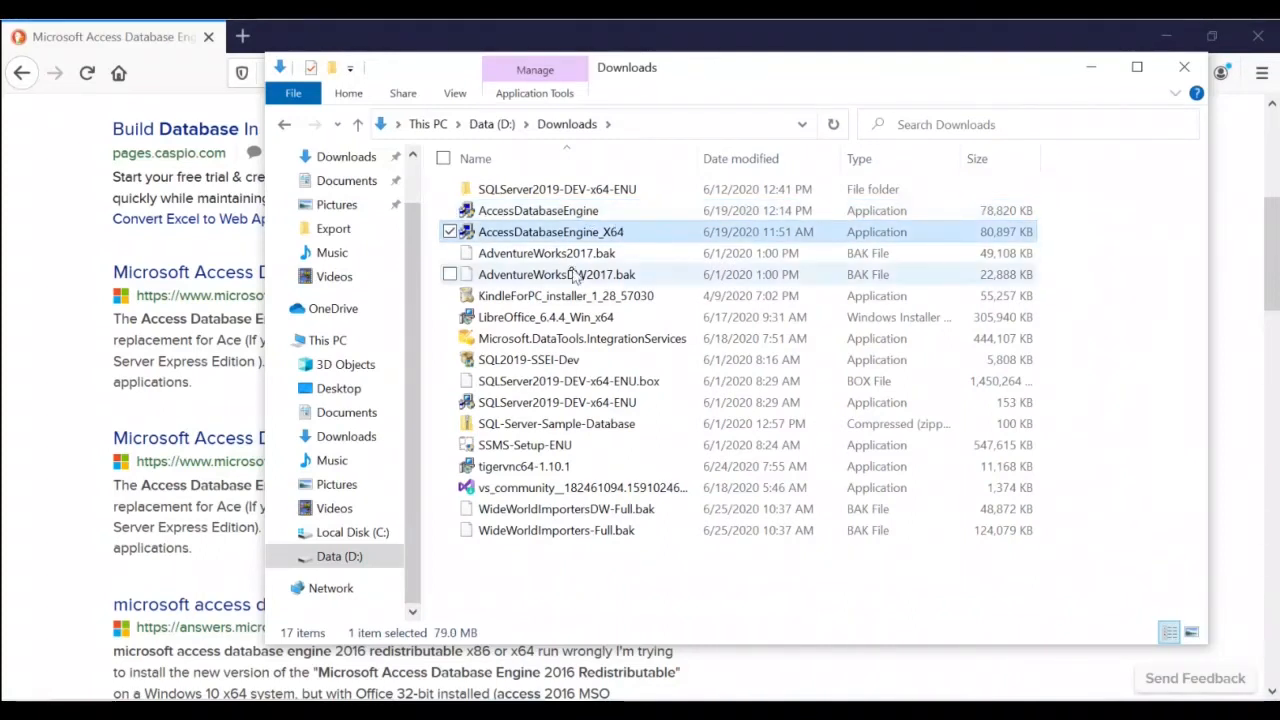
# - Return to Firefox, open Microsoft's Access Database Engine 2016 Redistributable download page, and choose AccessDatabaseEngine.exe among the download files
pyautogui.hotkey('alt', 'Tab')
pyautogui.click(341, 276)
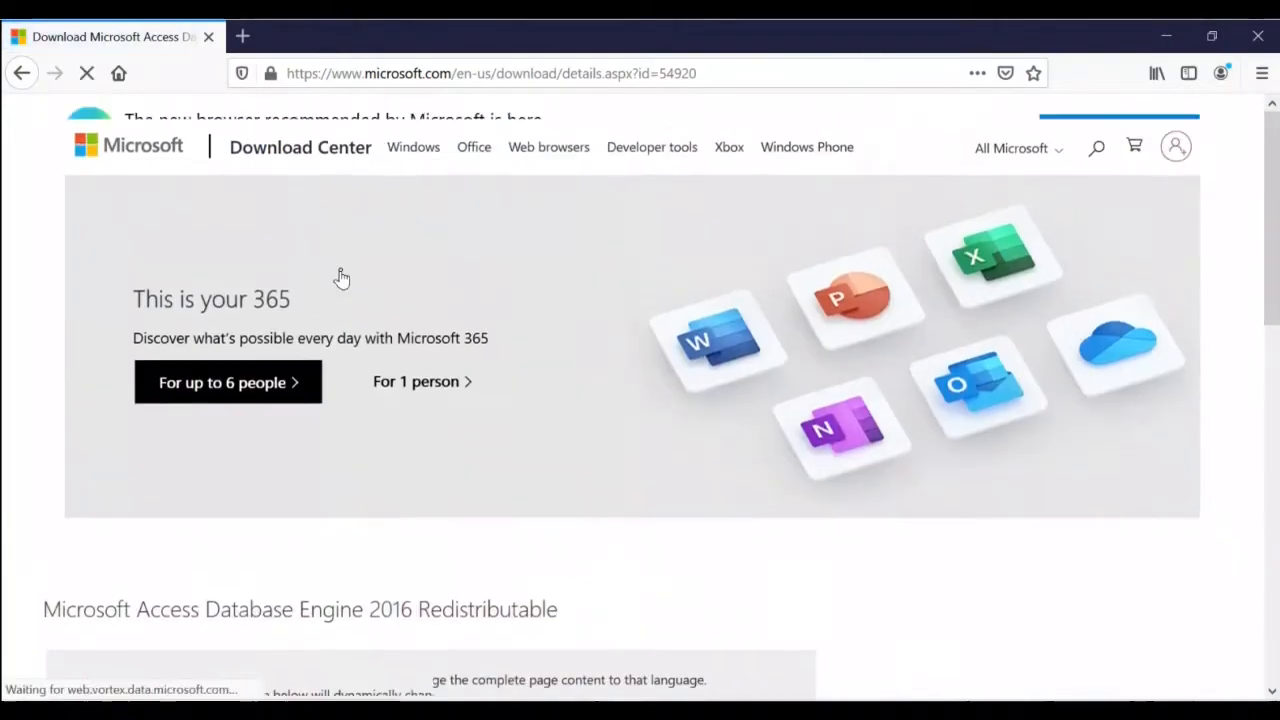
pyautogui.scroll(-3, 358, 336)
pyautogui.scroll(-3, 365, 325)
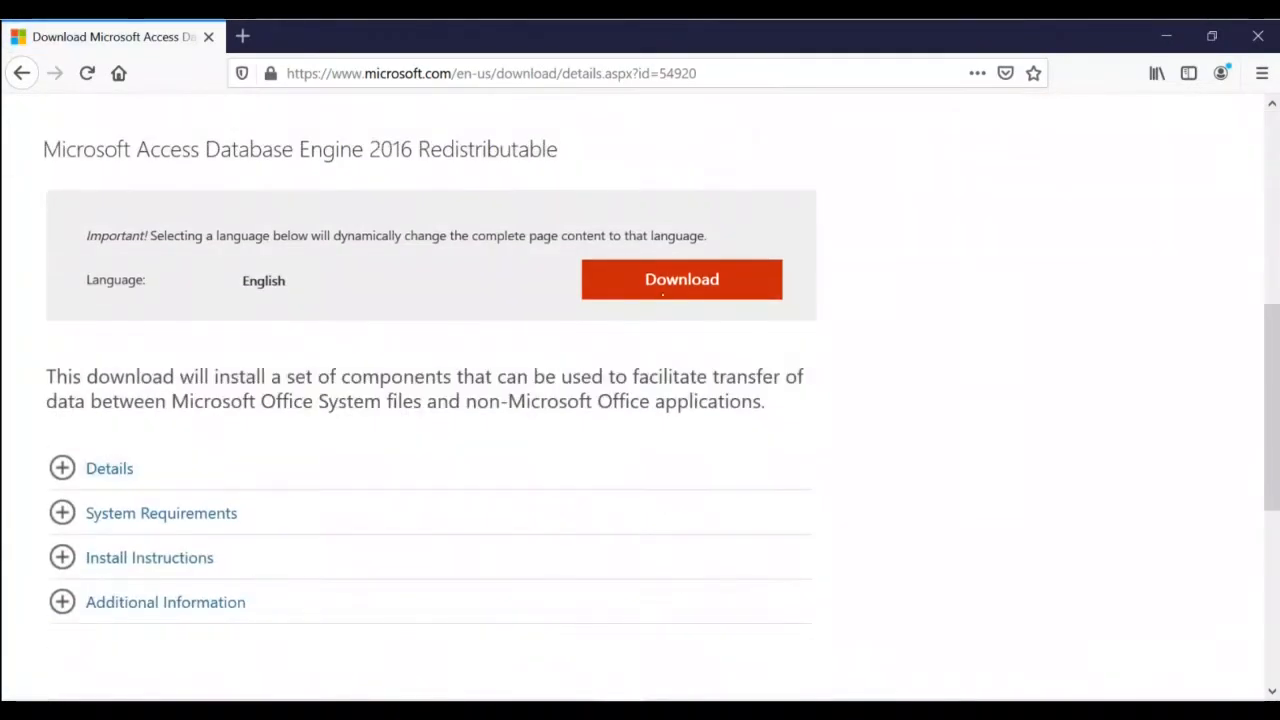
pyautogui.click(677, 278)
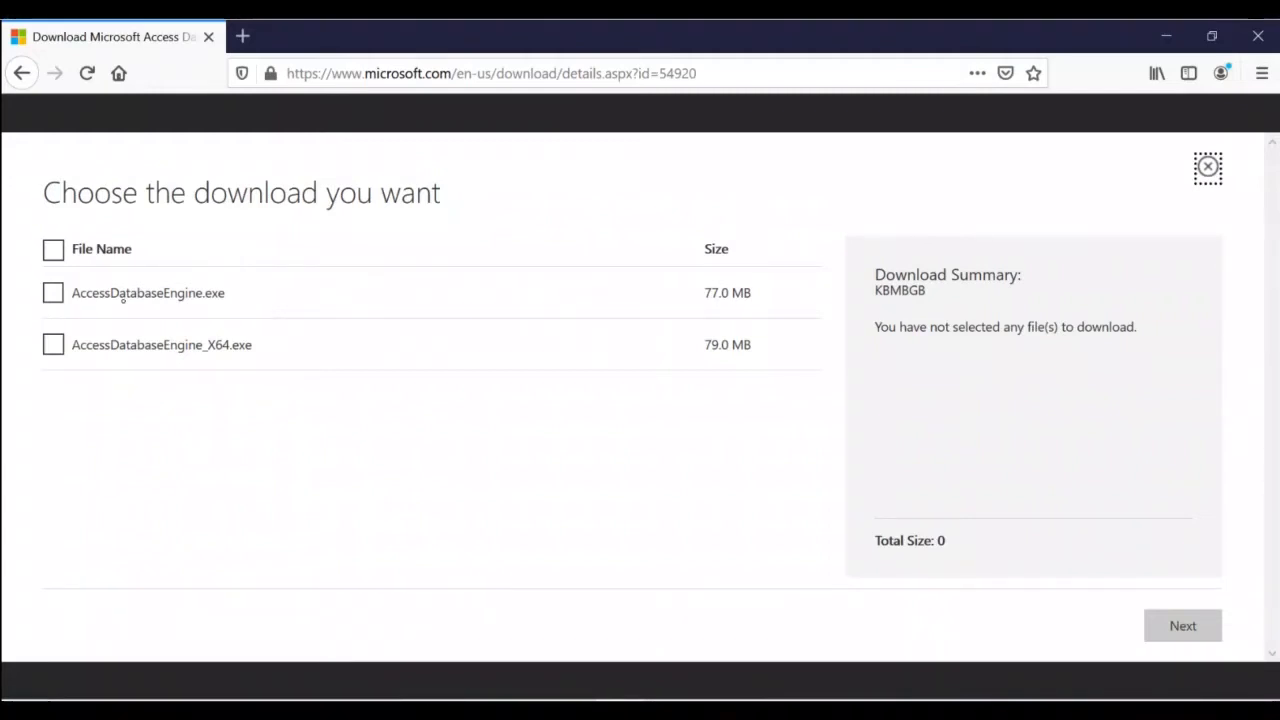
pyautogui.click(66, 293)
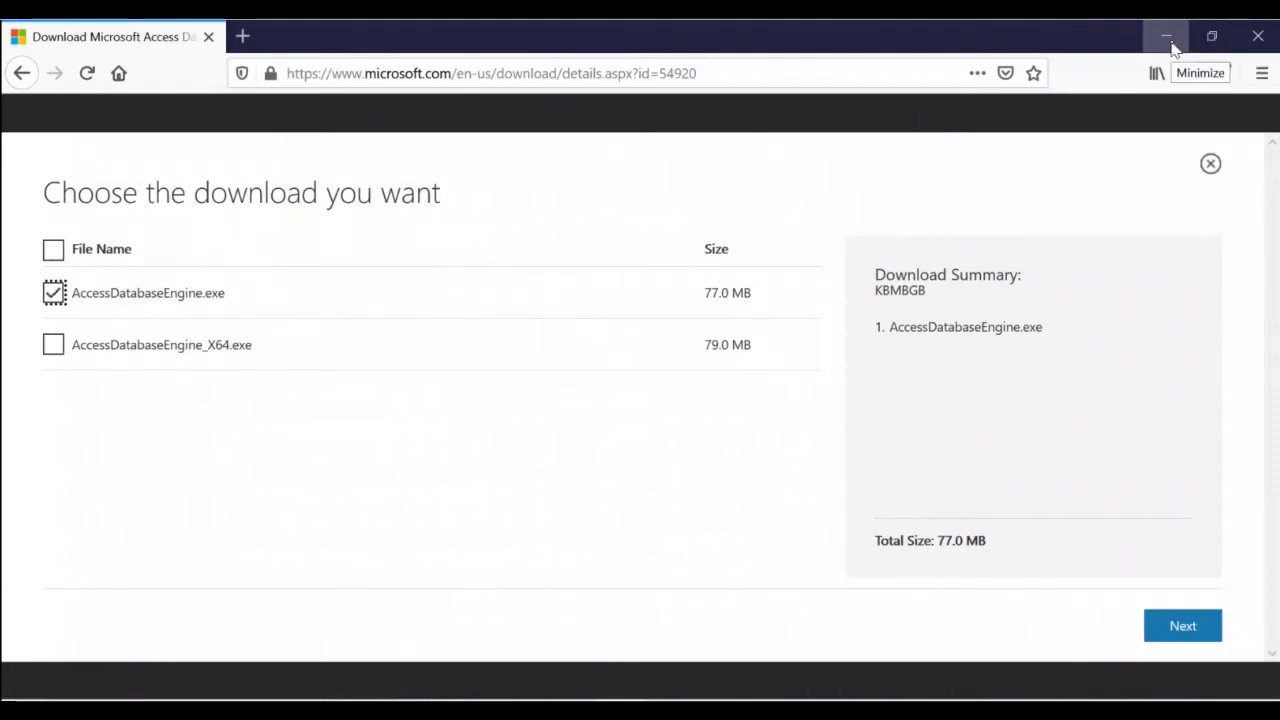
# - Switch back to File Explorer, run the AccessDatabaseEngine installer, and allow it to make changes to the device
pyautogui.click(1167, 37)
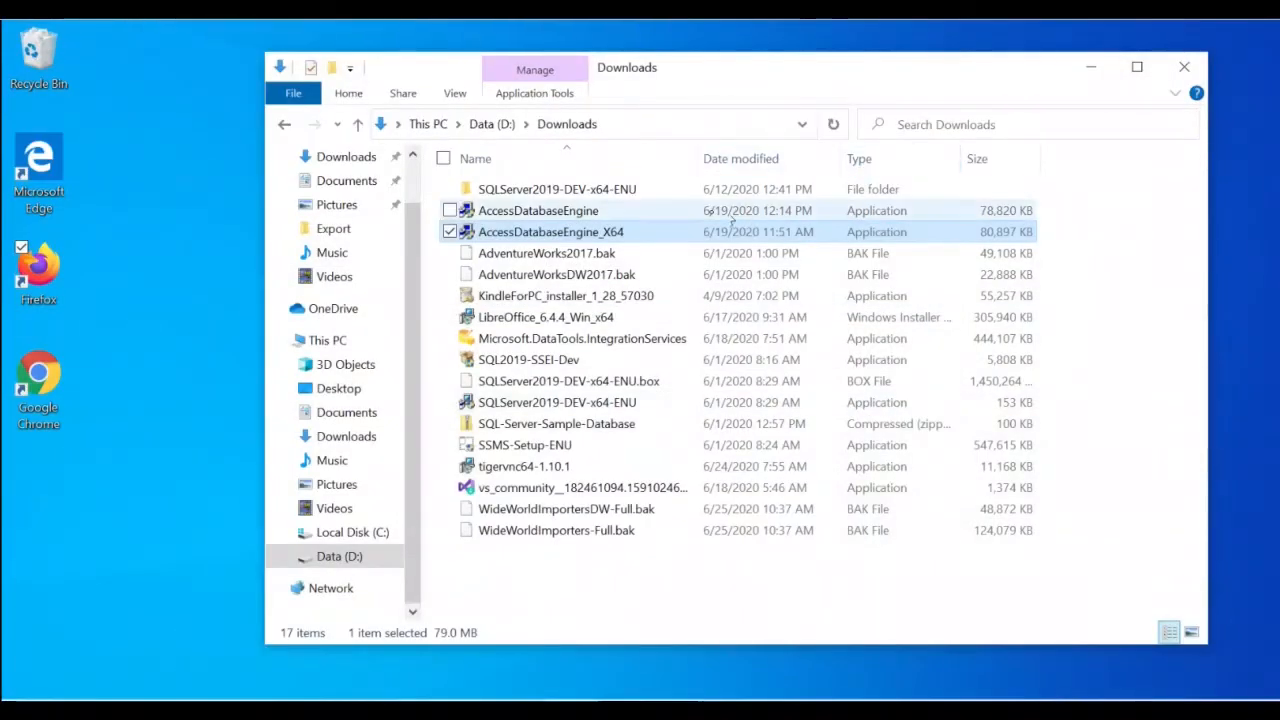
pyautogui.doubleClick(625, 213)
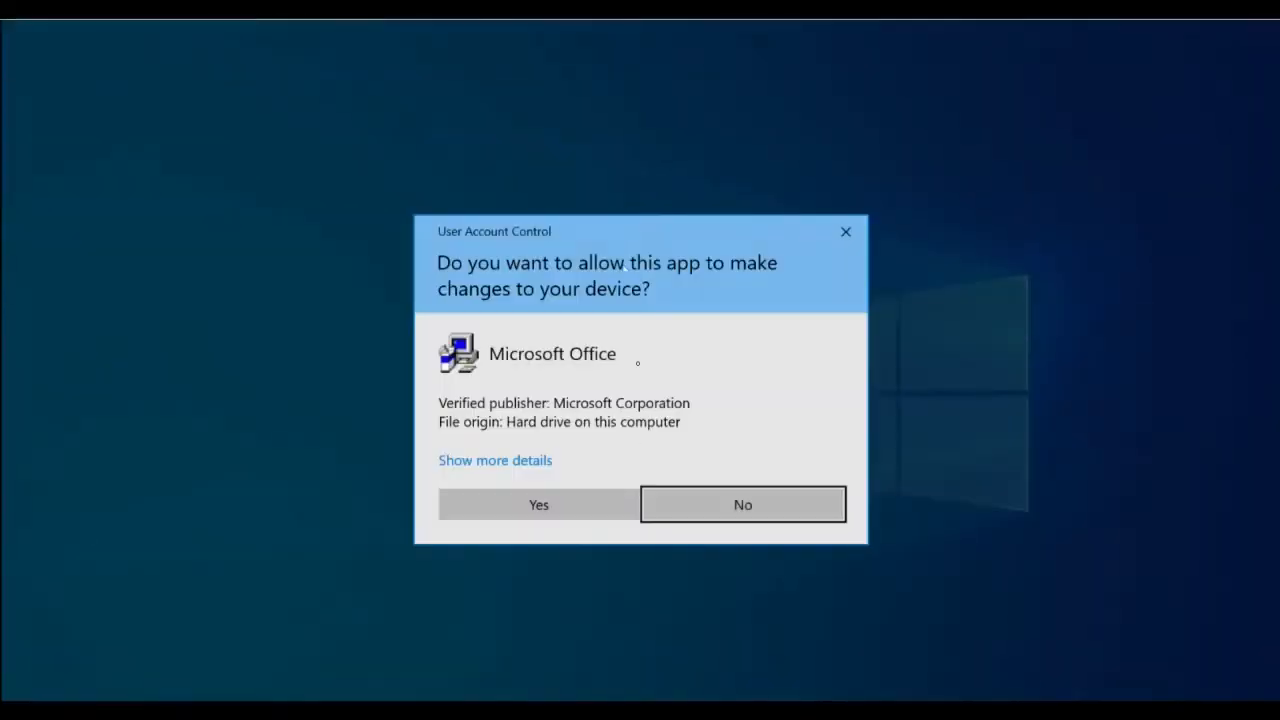
pyautogui.click(585, 508)
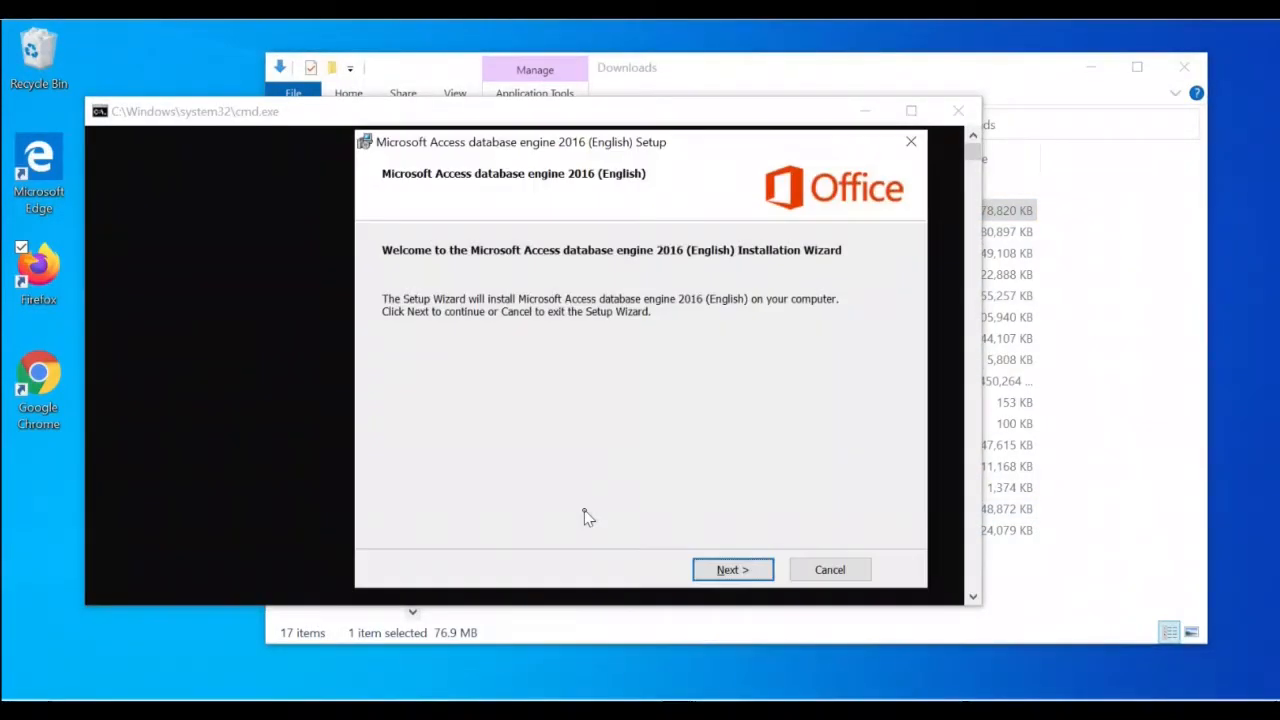
# - Accept the license terms and install Microsoft Access database engine 2016 in C:\Program Files (x86)\Microsoft Office\, finishing the setup wizard
pyautogui.click(735, 568)
pyautogui.click(536, 527)
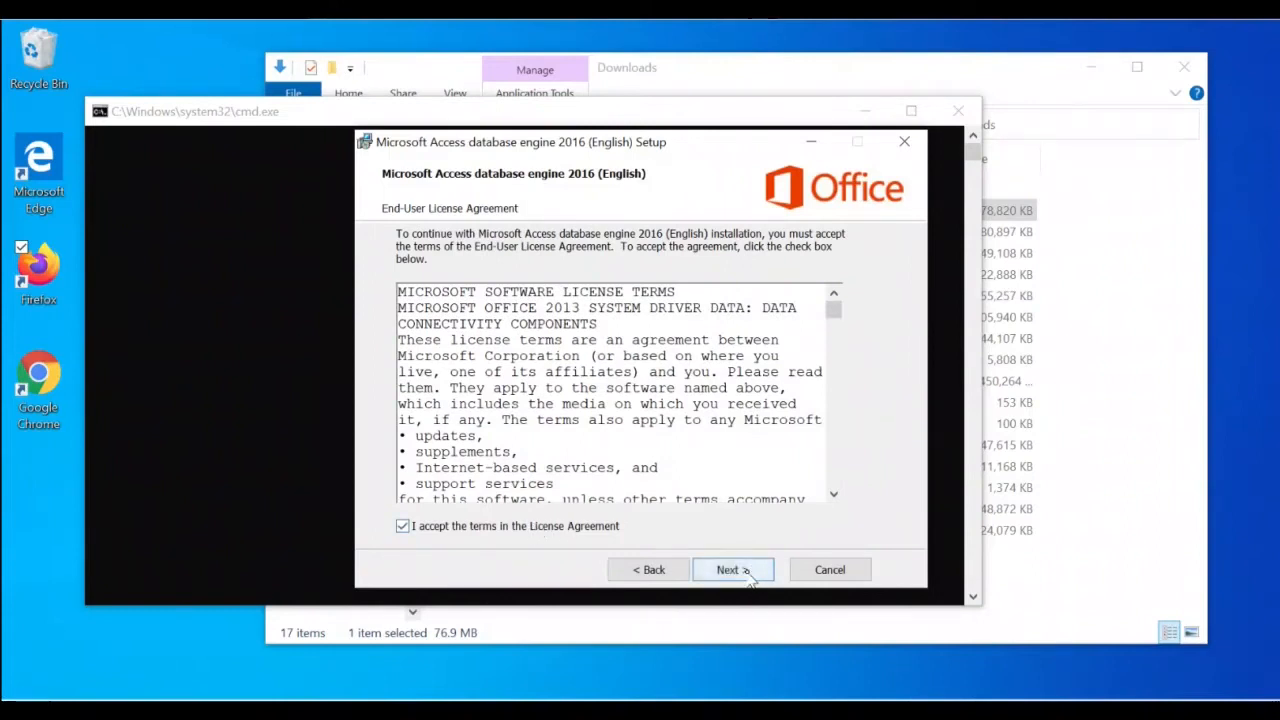
pyautogui.click(745, 574)
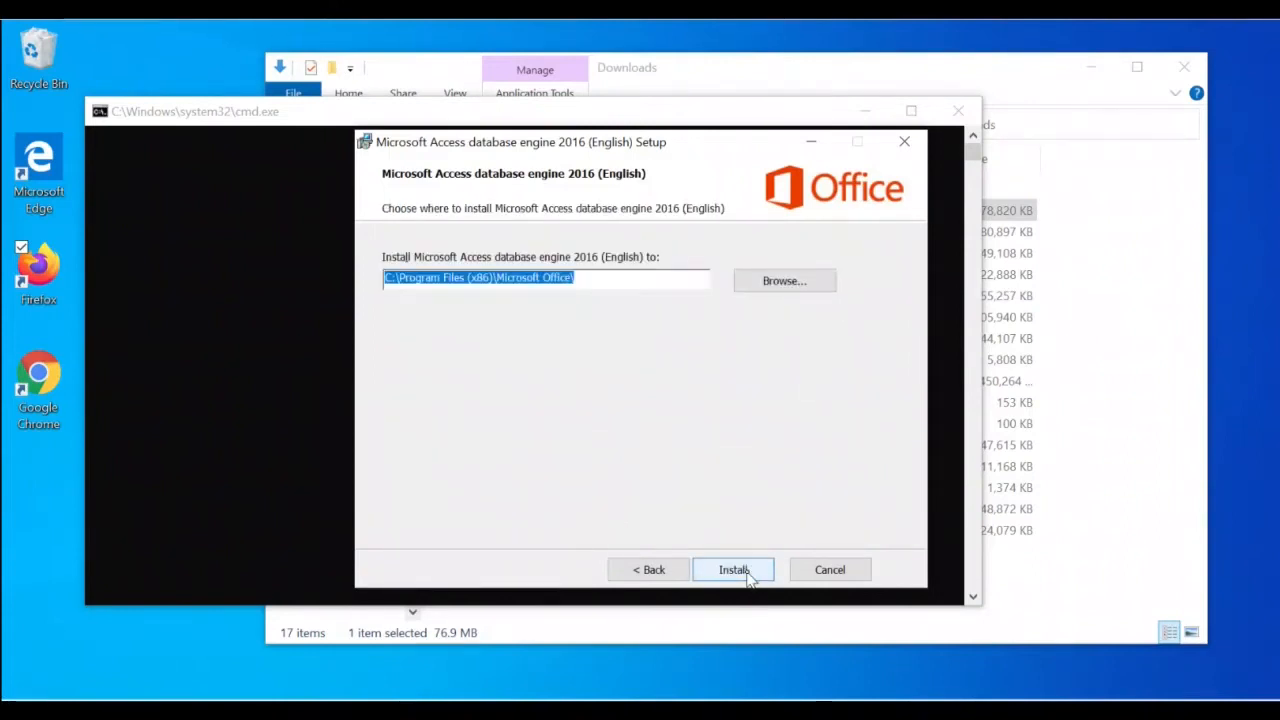
pyautogui.click(733, 570)
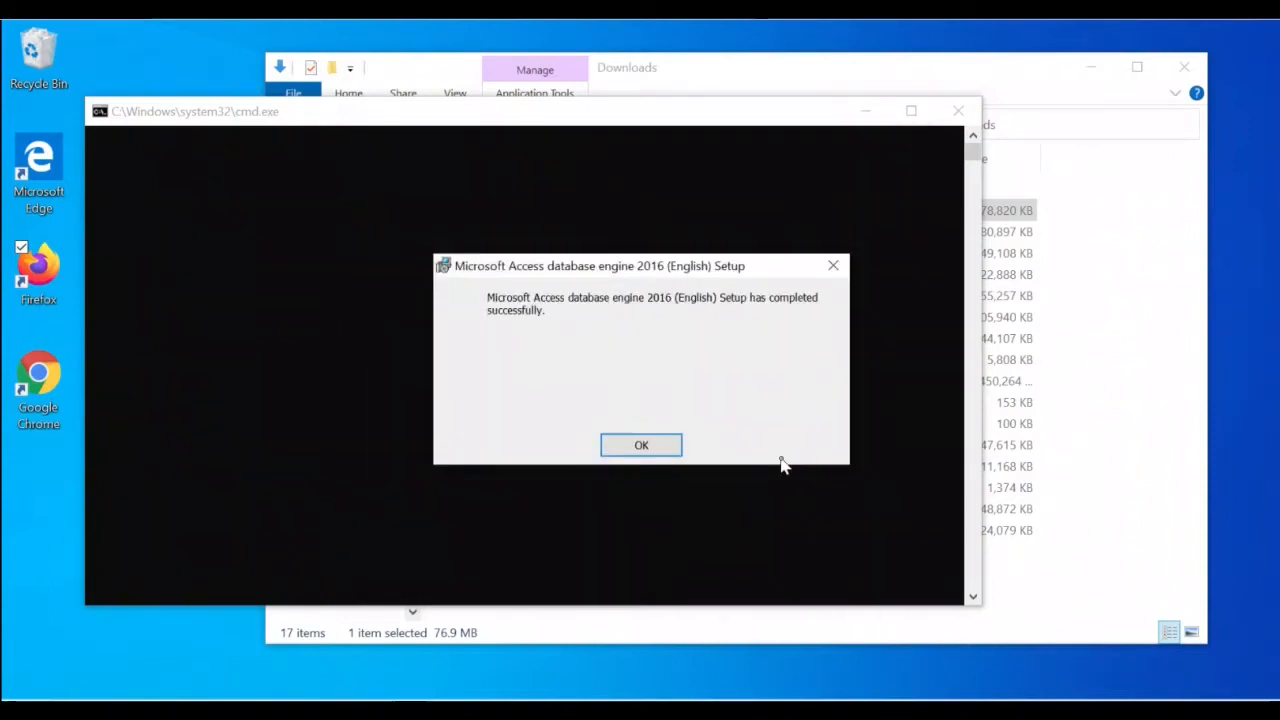
pyautogui.click(643, 446)
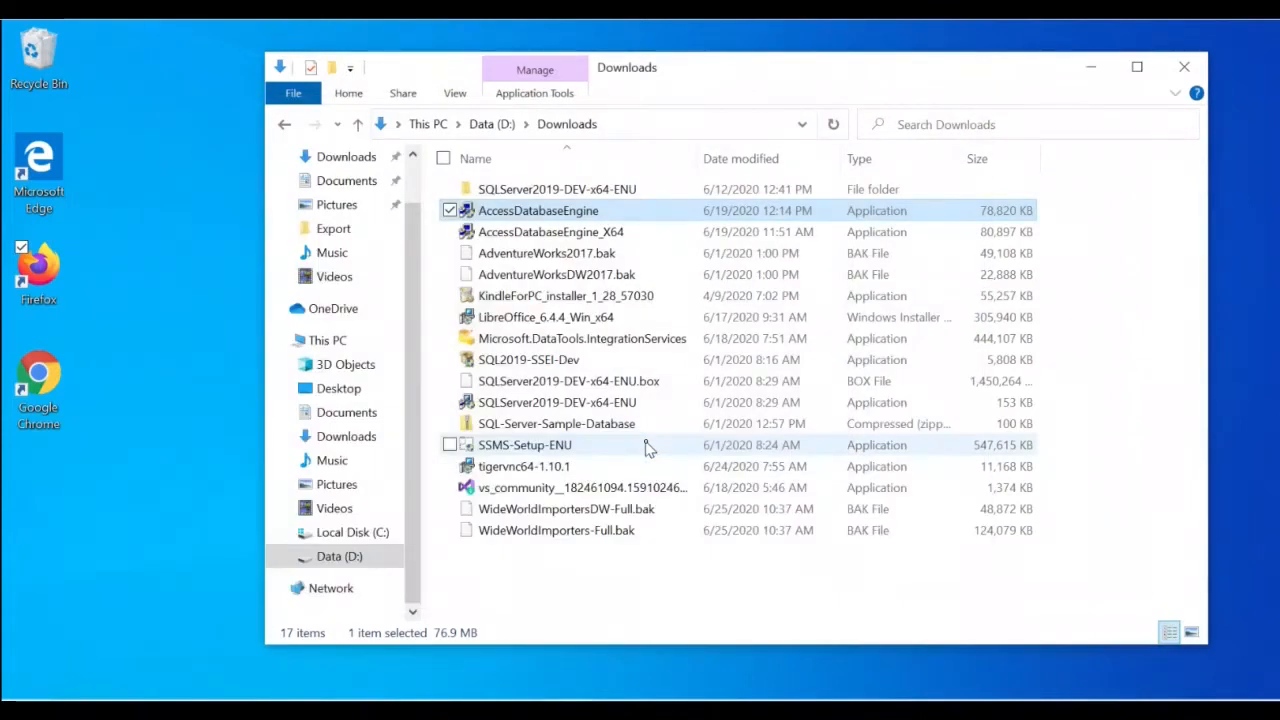
# - Switch to Visual Studio 2019 and continue without code
pyautogui.click(1085, 72)
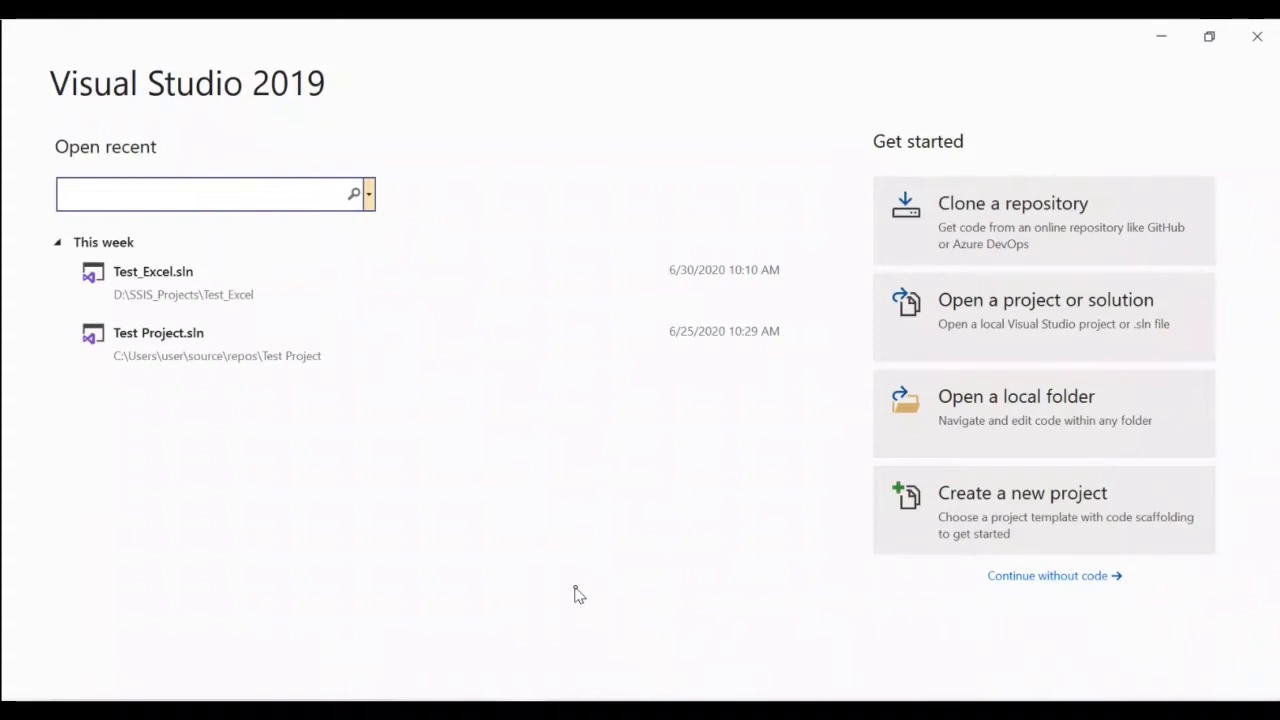
pyautogui.click(1063, 578)
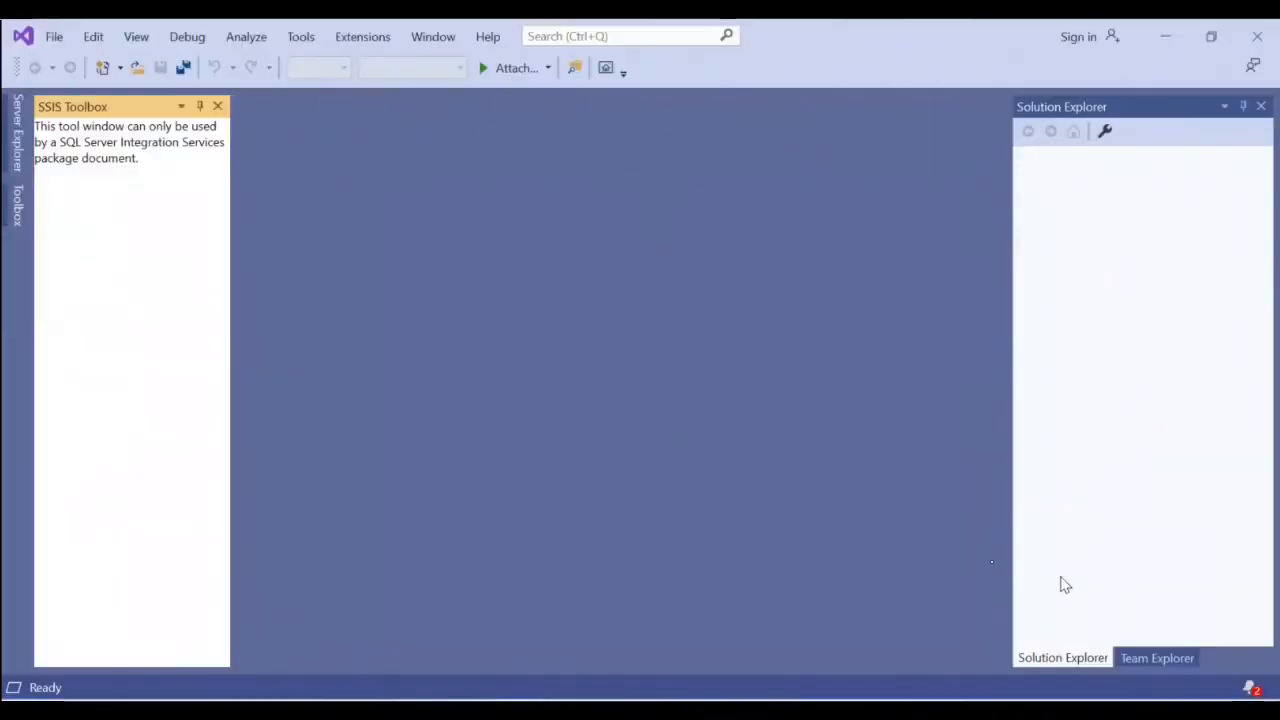
# - Search the online Visual Studio extensions for "integration" and check the SQL Server Integration Services Projects extension
pyautogui.click(365, 40)
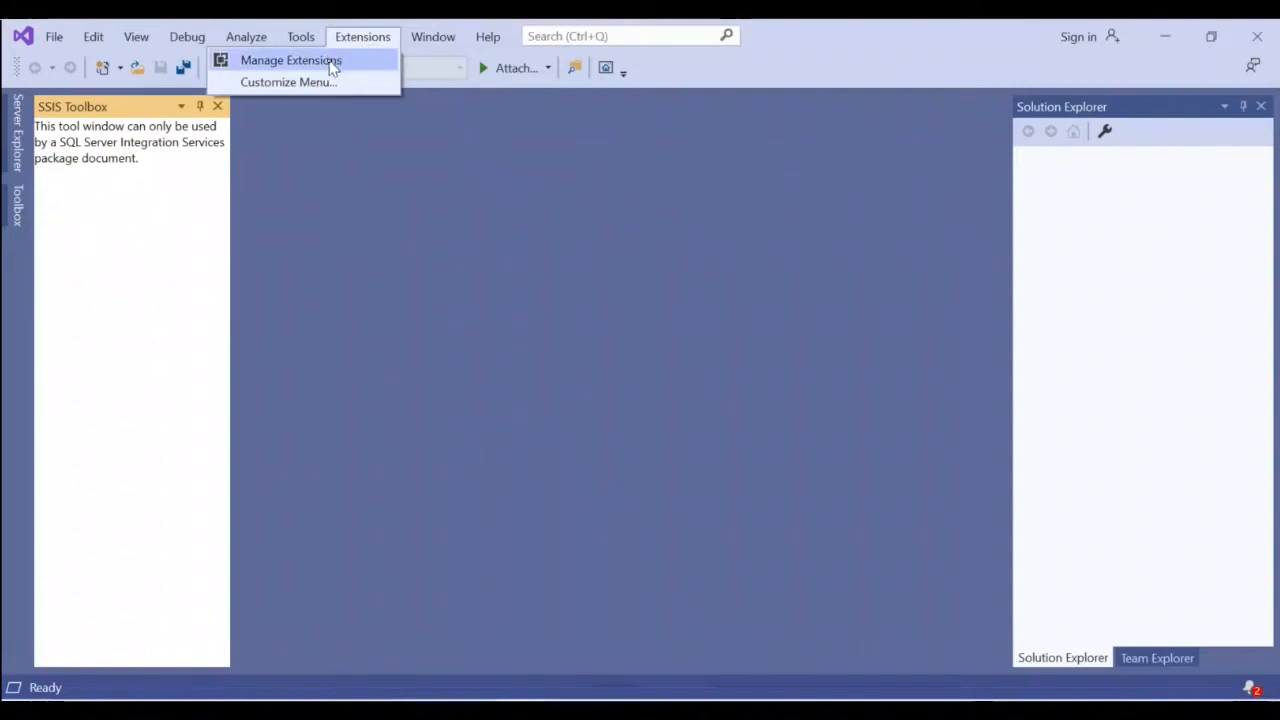
pyautogui.click(331, 63)
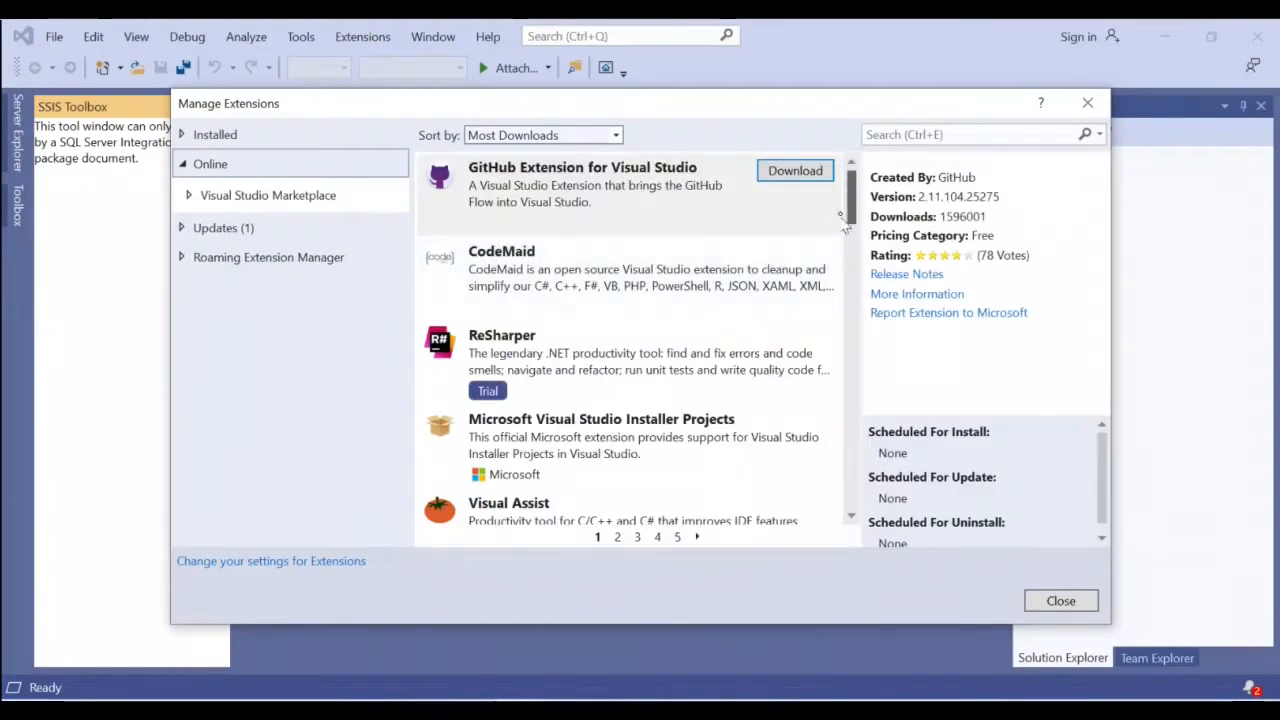
pyautogui.click(894, 132)
pyautogui.write('in')
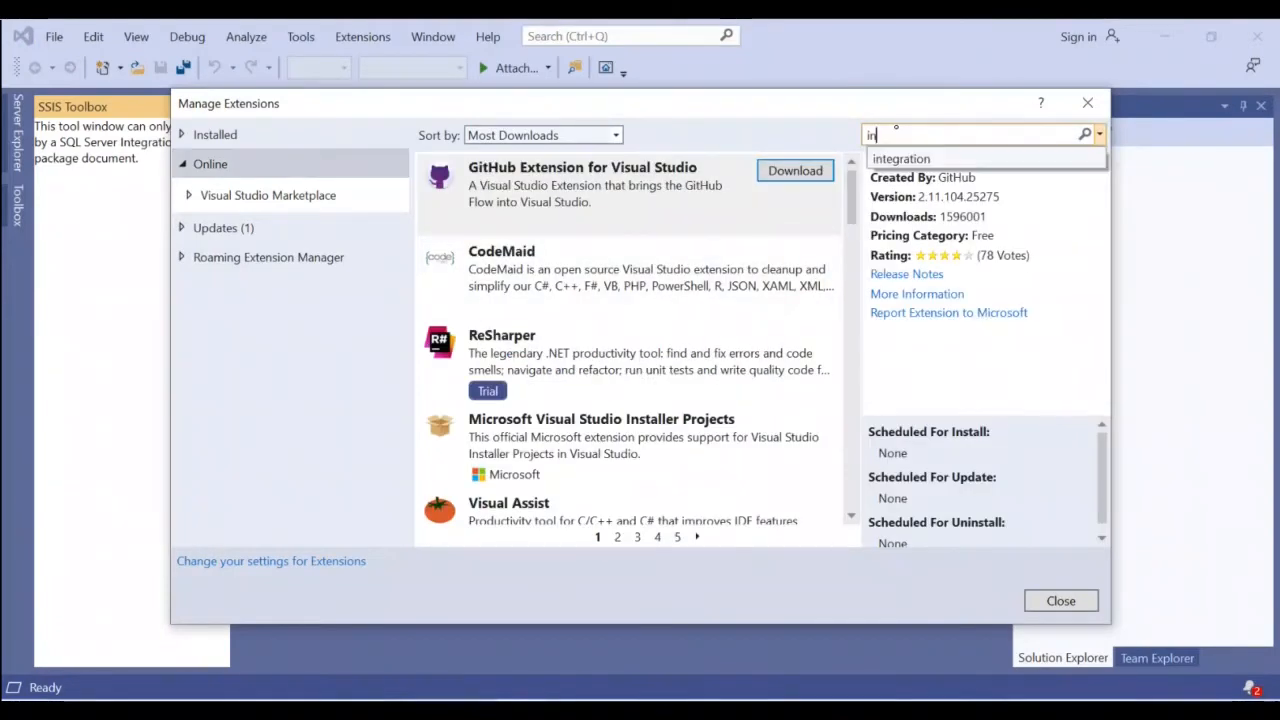
pyautogui.write('tegration')
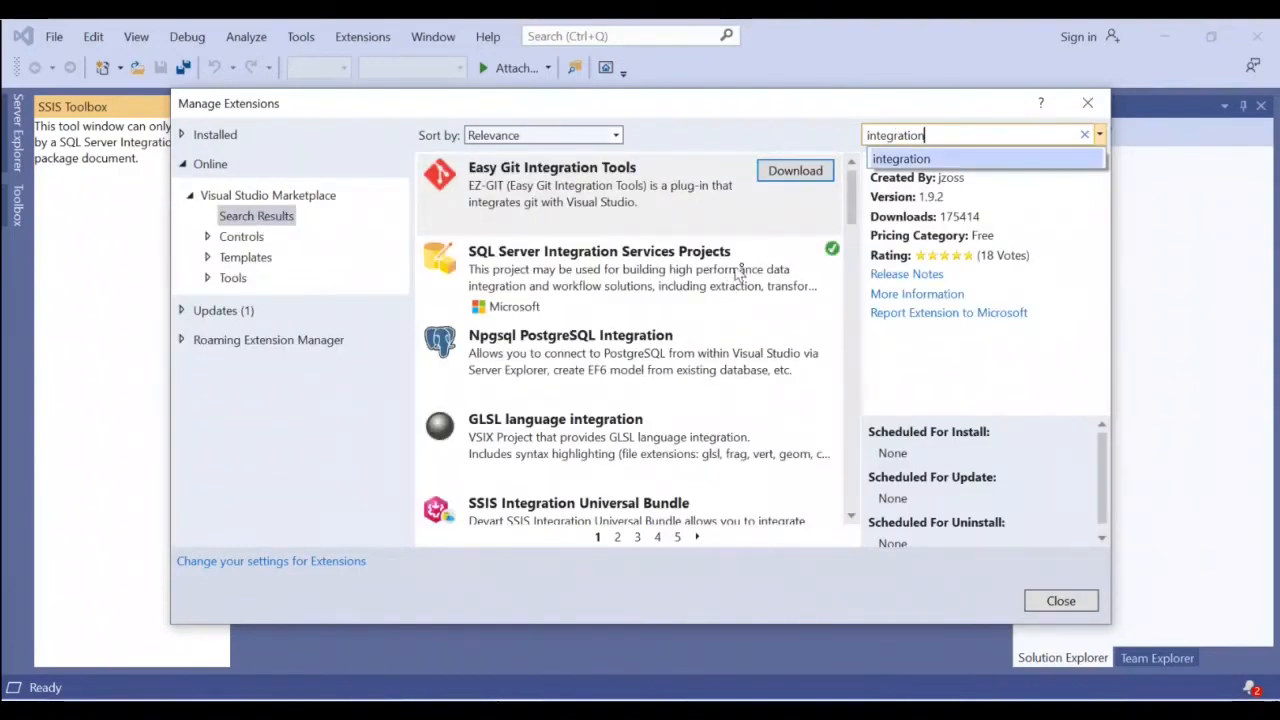
pyautogui.click(737, 275)
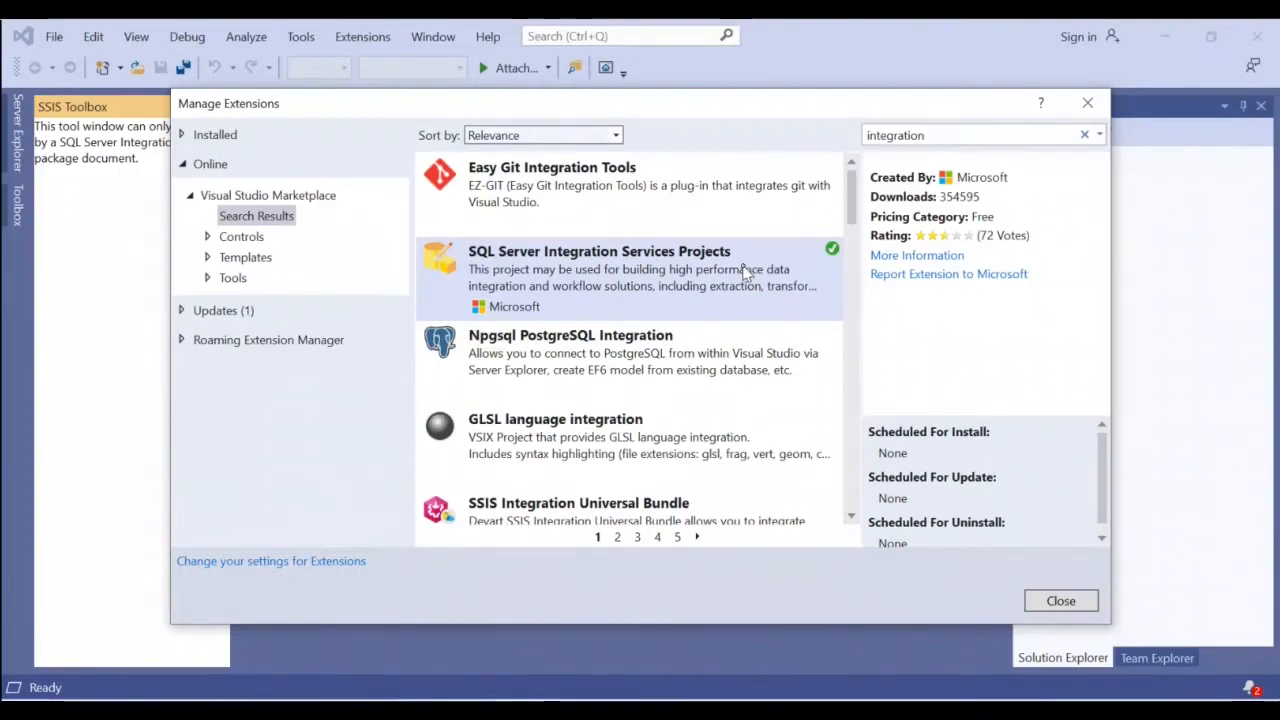
pyautogui.click(1050, 607)
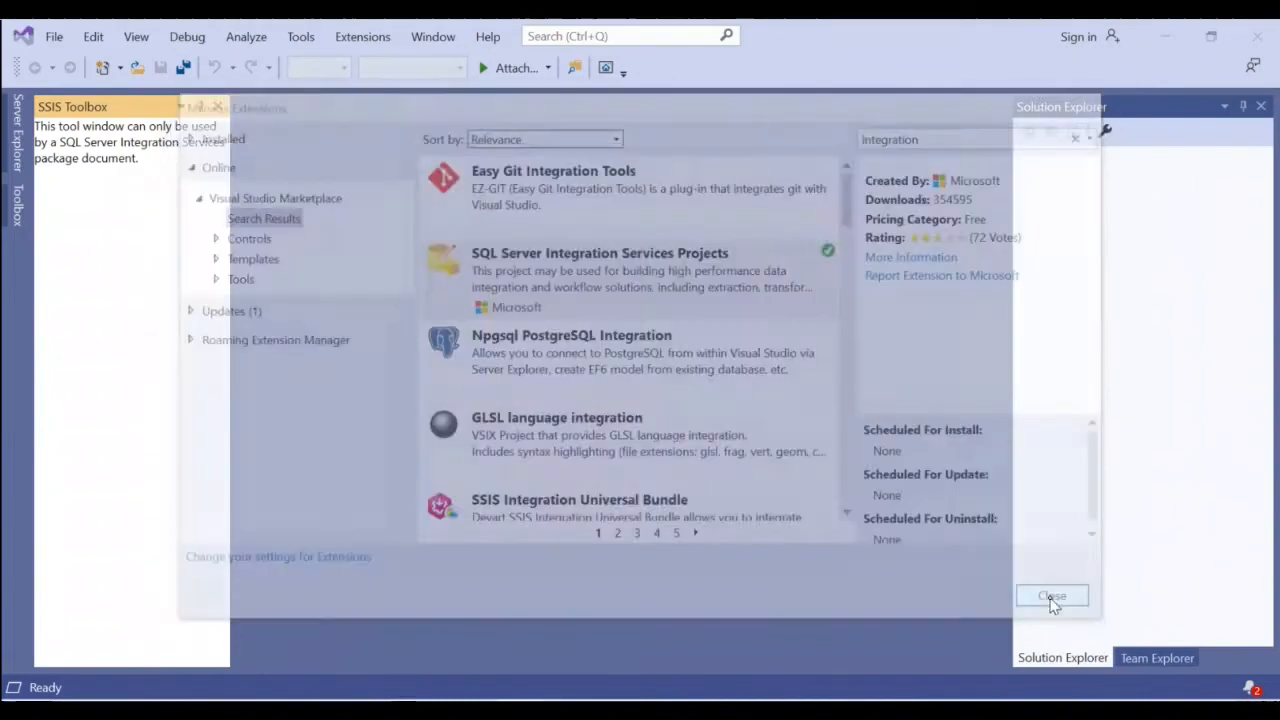
# - Start a new project based on the Integration Services Project template
pyautogui.click(53, 40)
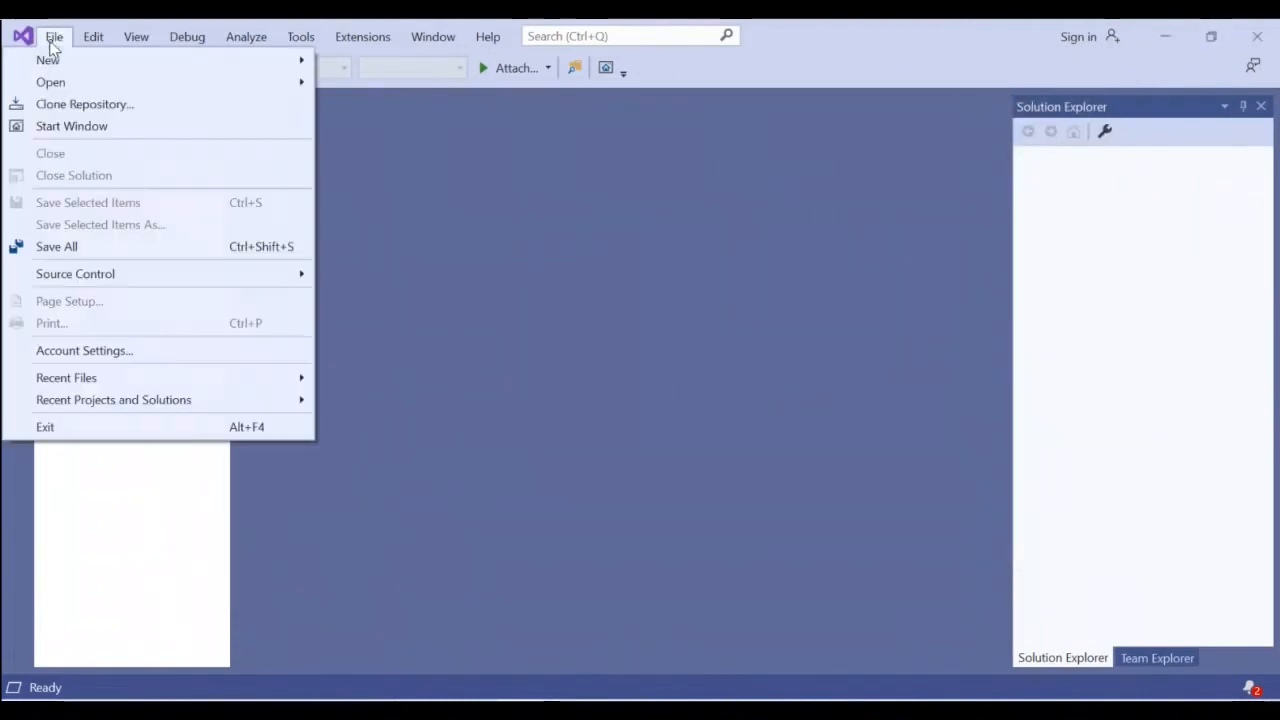
pyautogui.moveTo(68, 61)
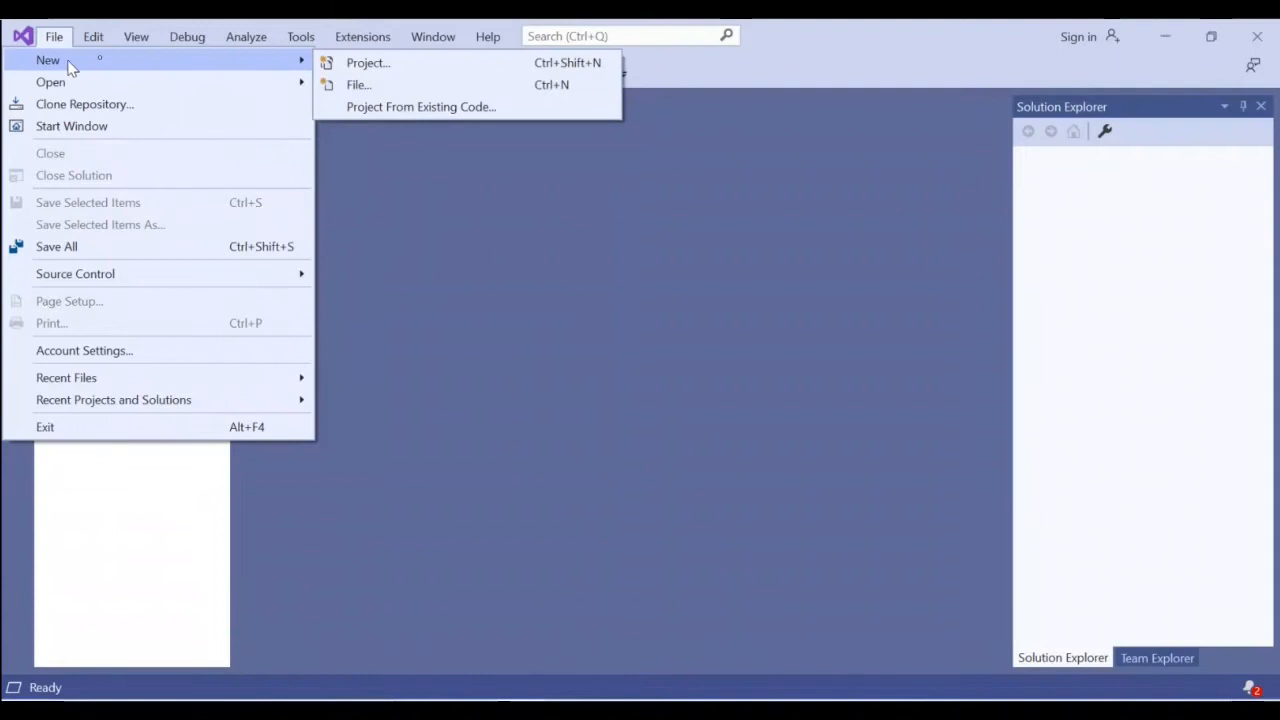
pyautogui.click(379, 61)
pyautogui.click(54, 36)
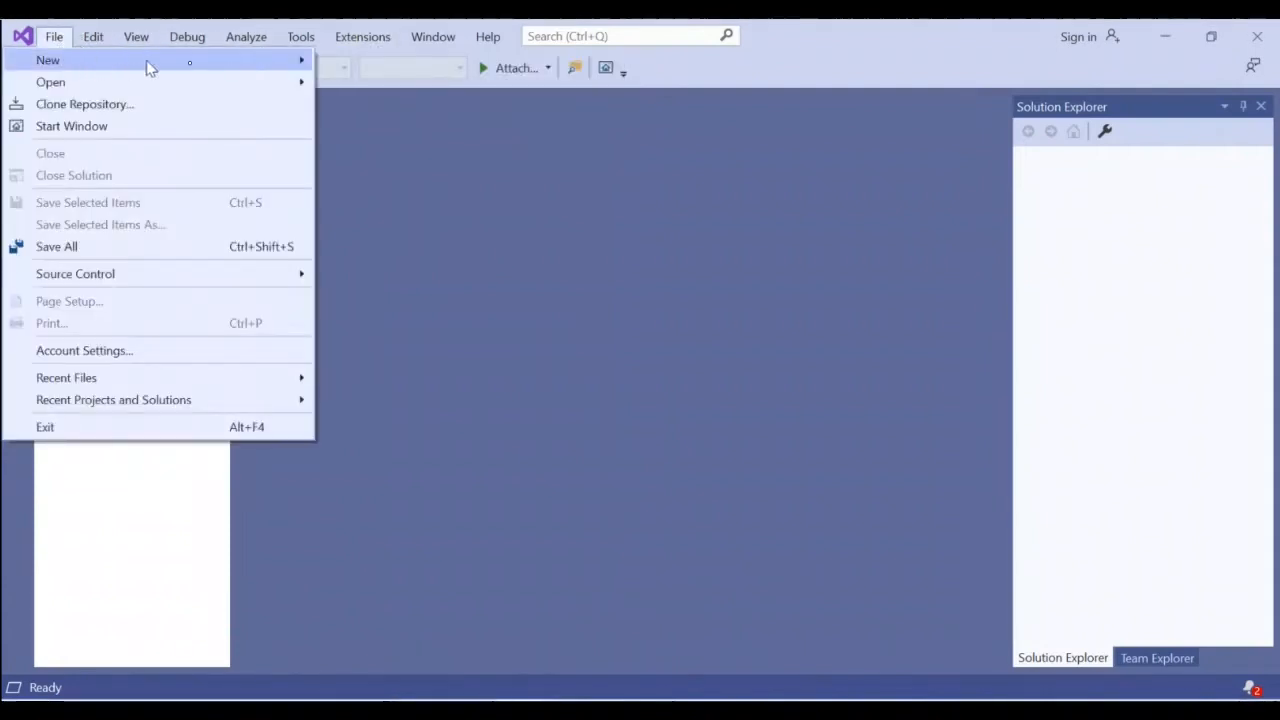
pyautogui.moveTo(297, 62)
pyautogui.click(386, 64)
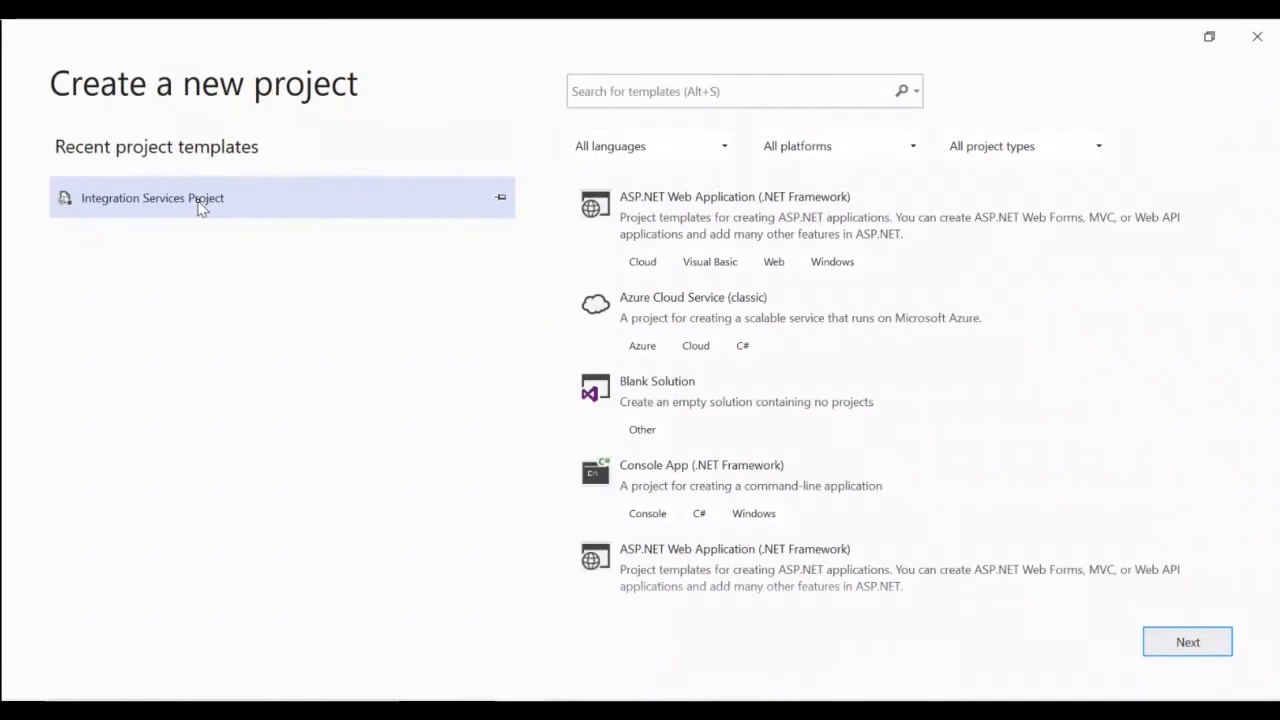
pyautogui.click(1187, 643)
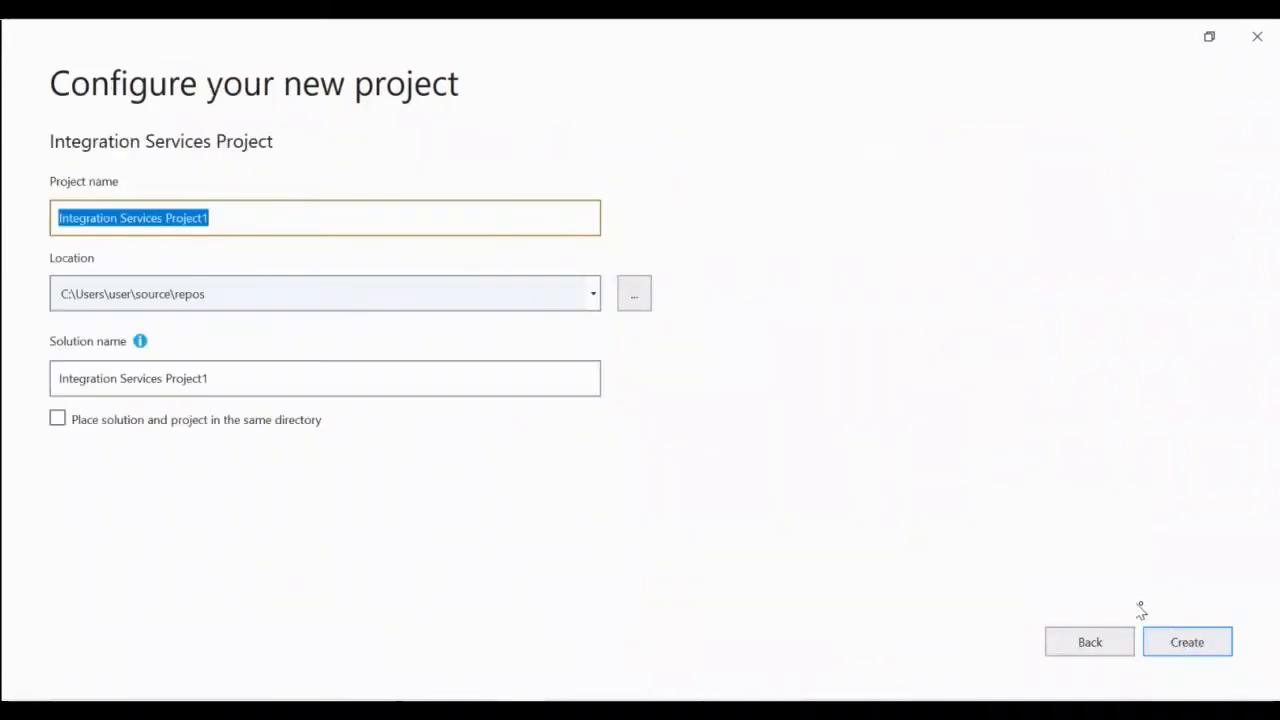
# - Name the project SQl-toExcel, set its location to D:\SSIS_Projects\, and create it
pyautogui.write('SQl')
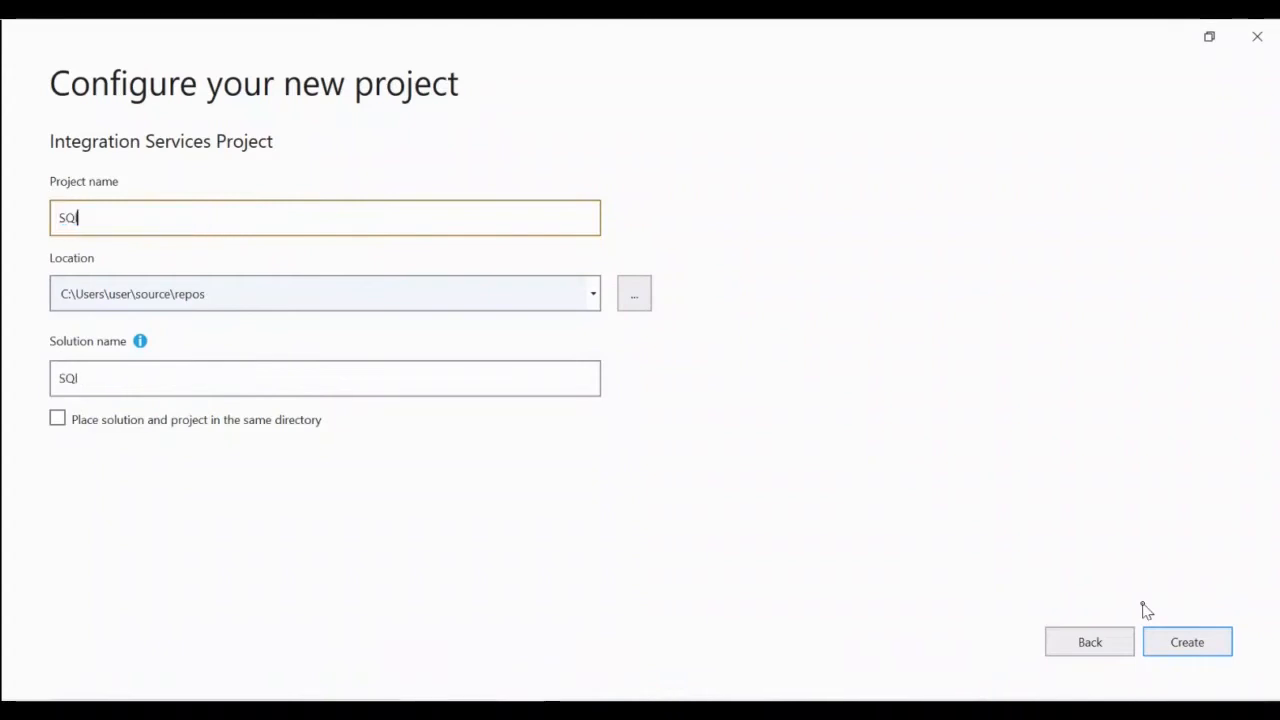
pyautogui.write('-toExcel')
pyautogui.click(640, 294)
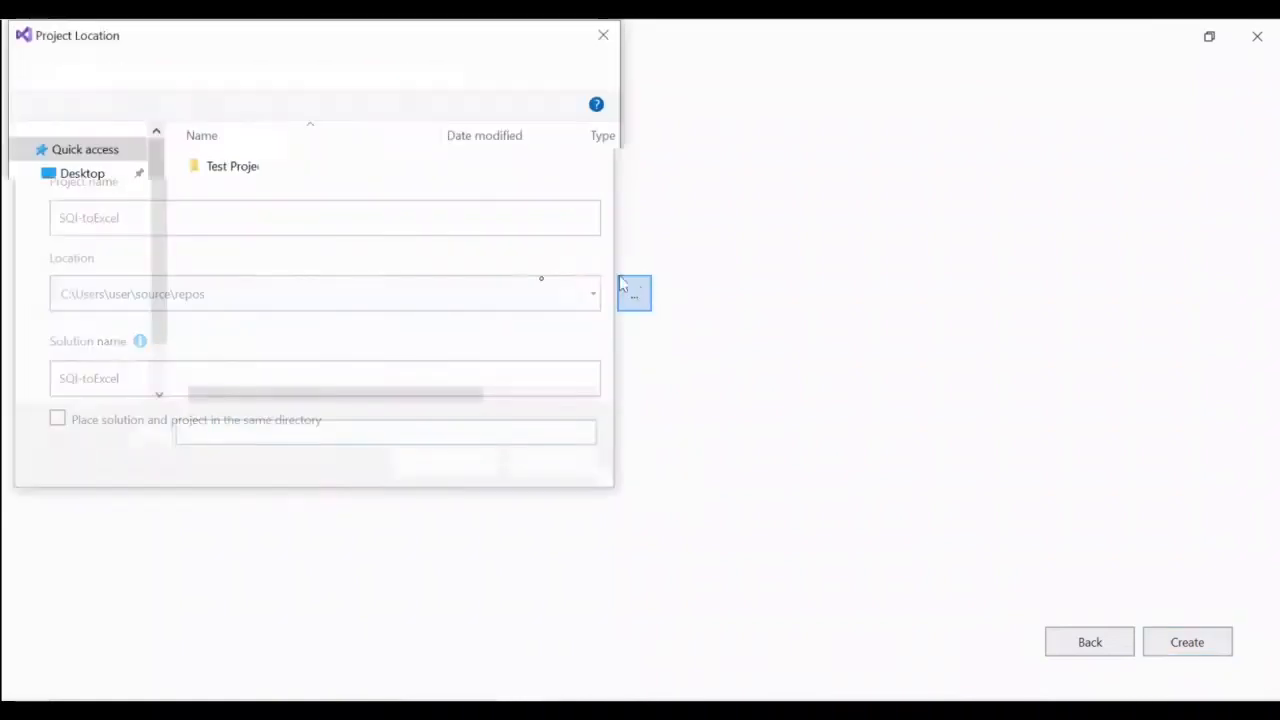
pyautogui.scroll(-5, 151, 366)
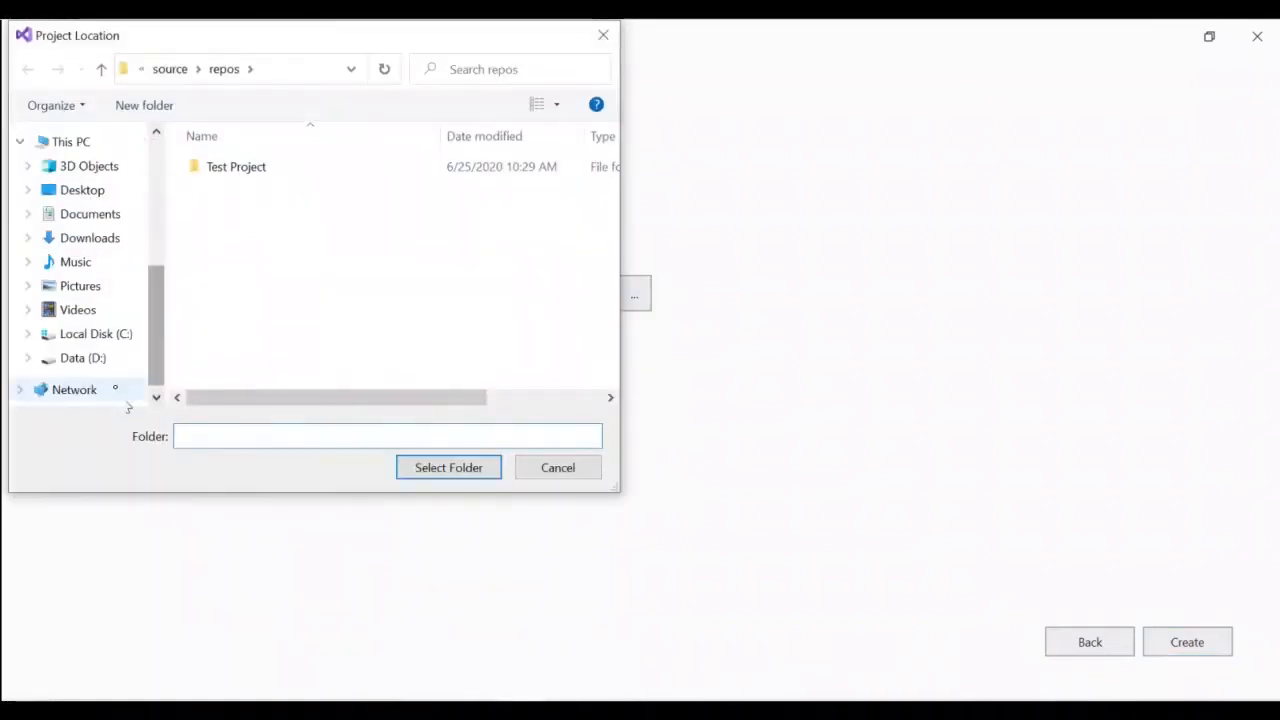
pyautogui.click(106, 366)
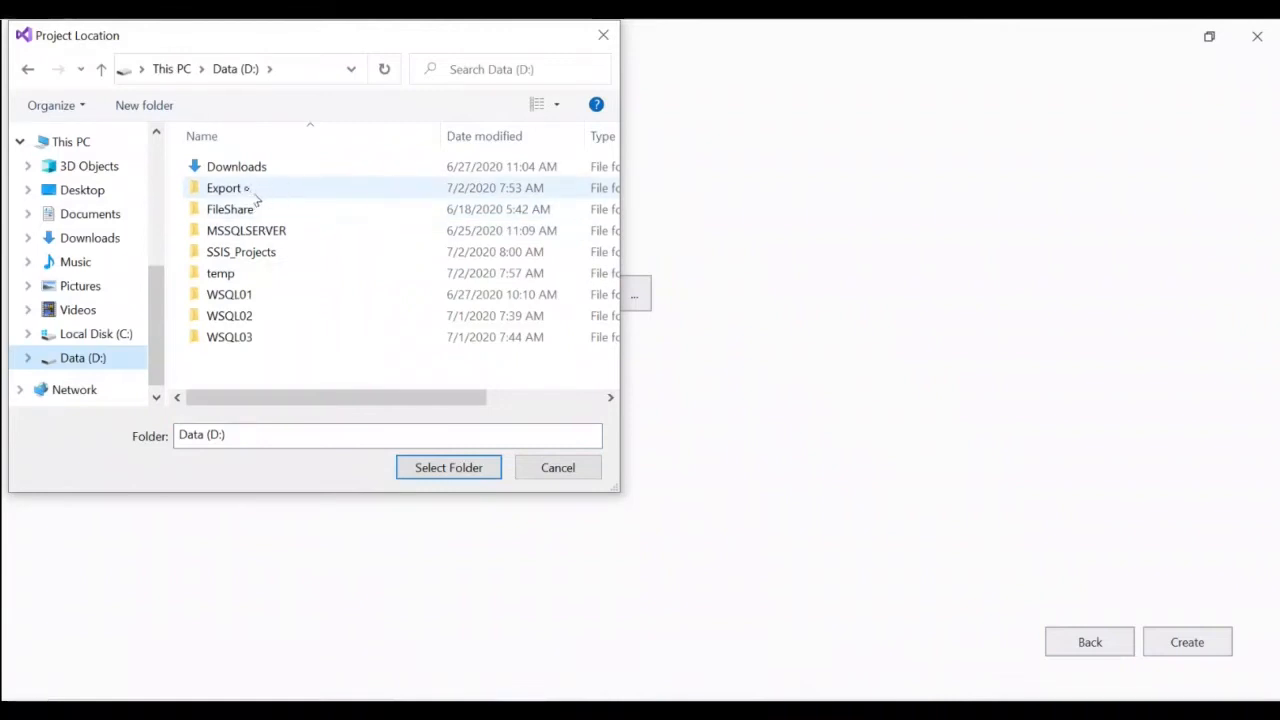
pyautogui.doubleClick(255, 255)
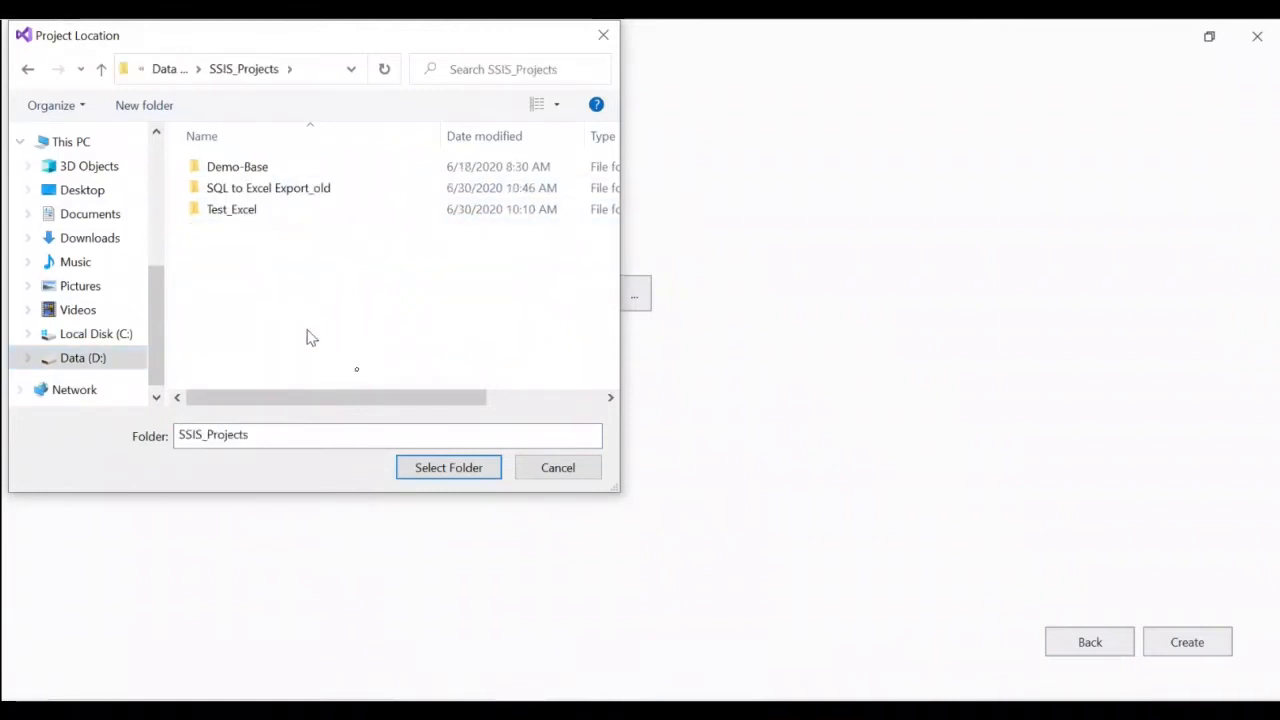
pyautogui.click(449, 468)
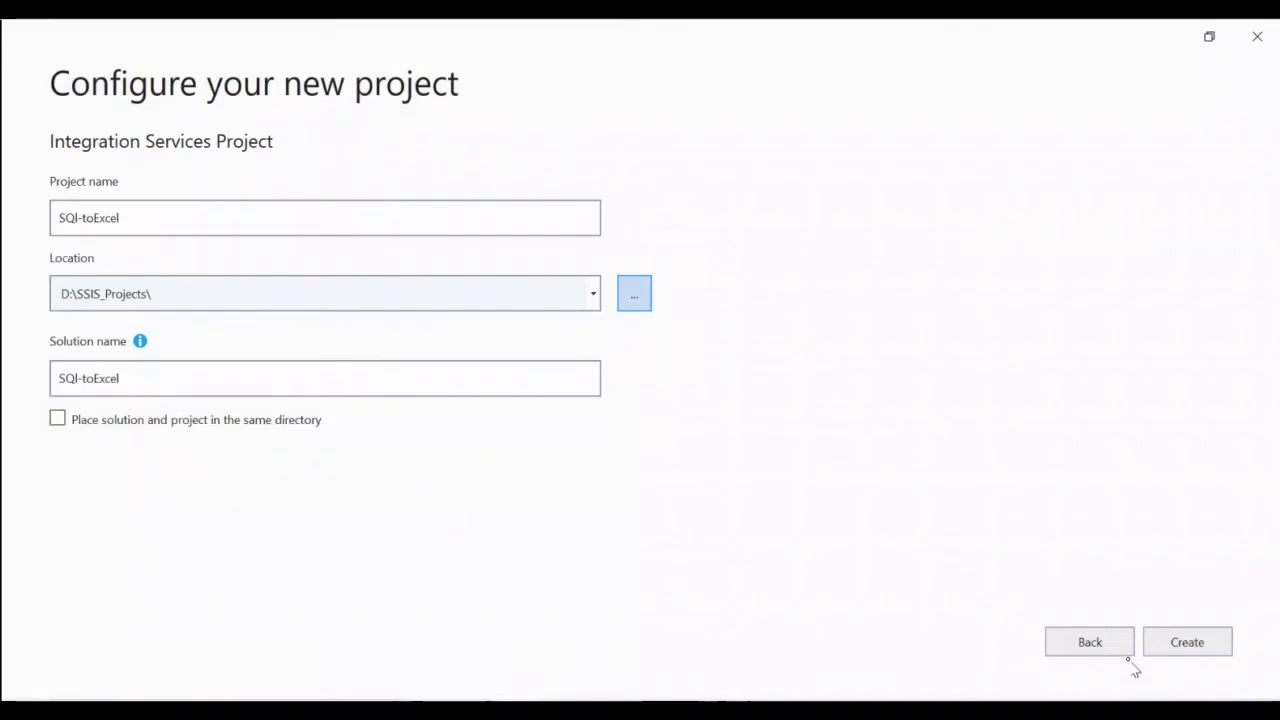
pyautogui.click(1191, 648)
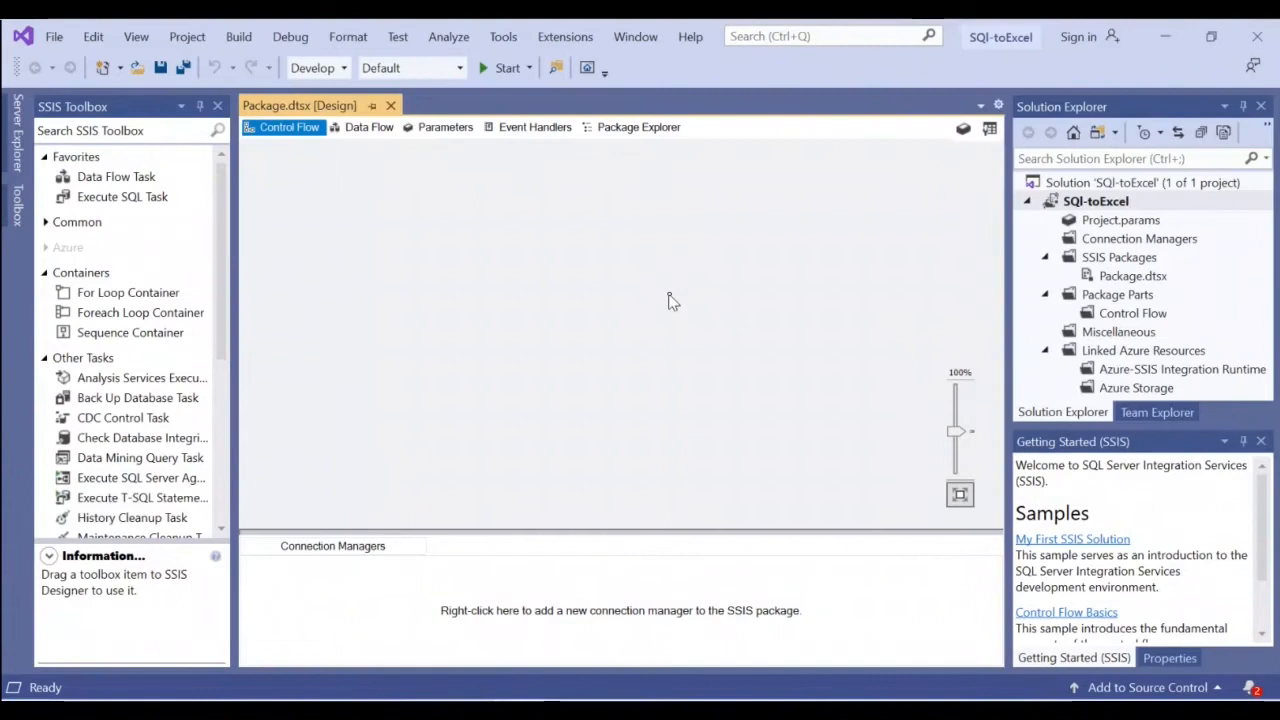
# - Rename the package Package.dtsx as sql-to-excel.dtsx and reload the externally changed file
pyautogui.rightClick(1133, 276)
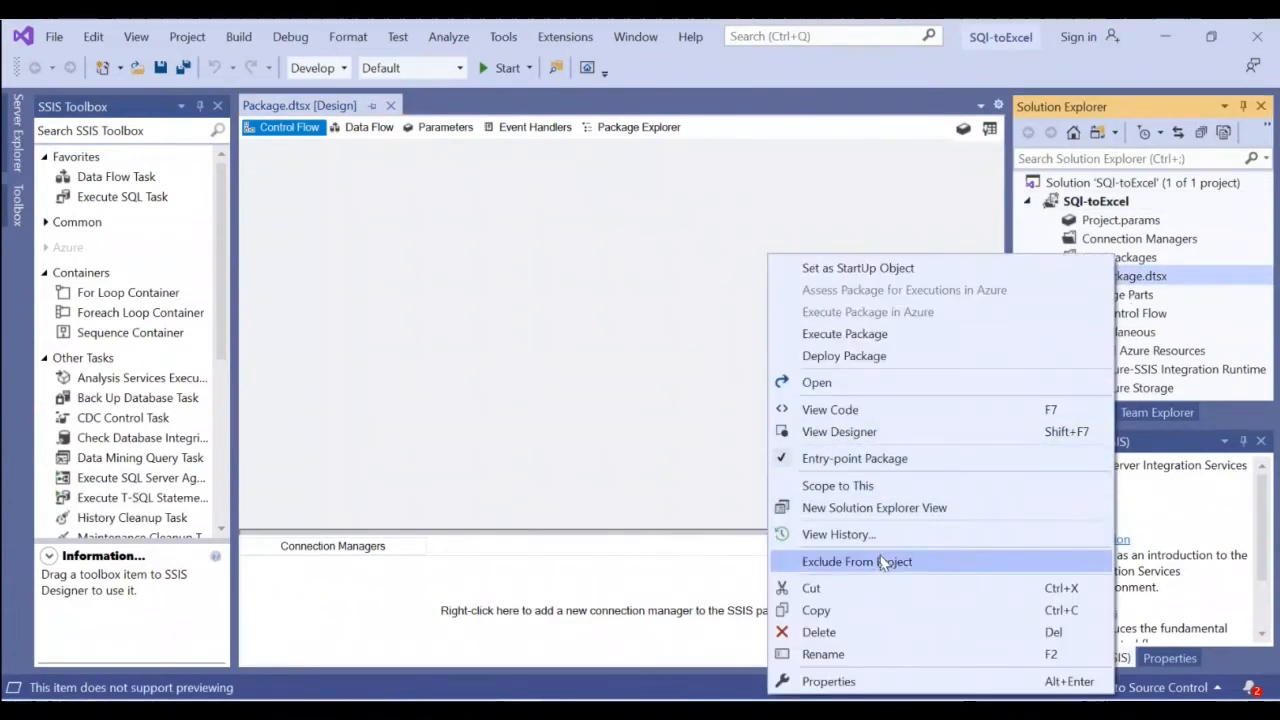
pyautogui.click(895, 656)
pyautogui.write('sql-to-excel.dtsx')
pyautogui.press('Return')
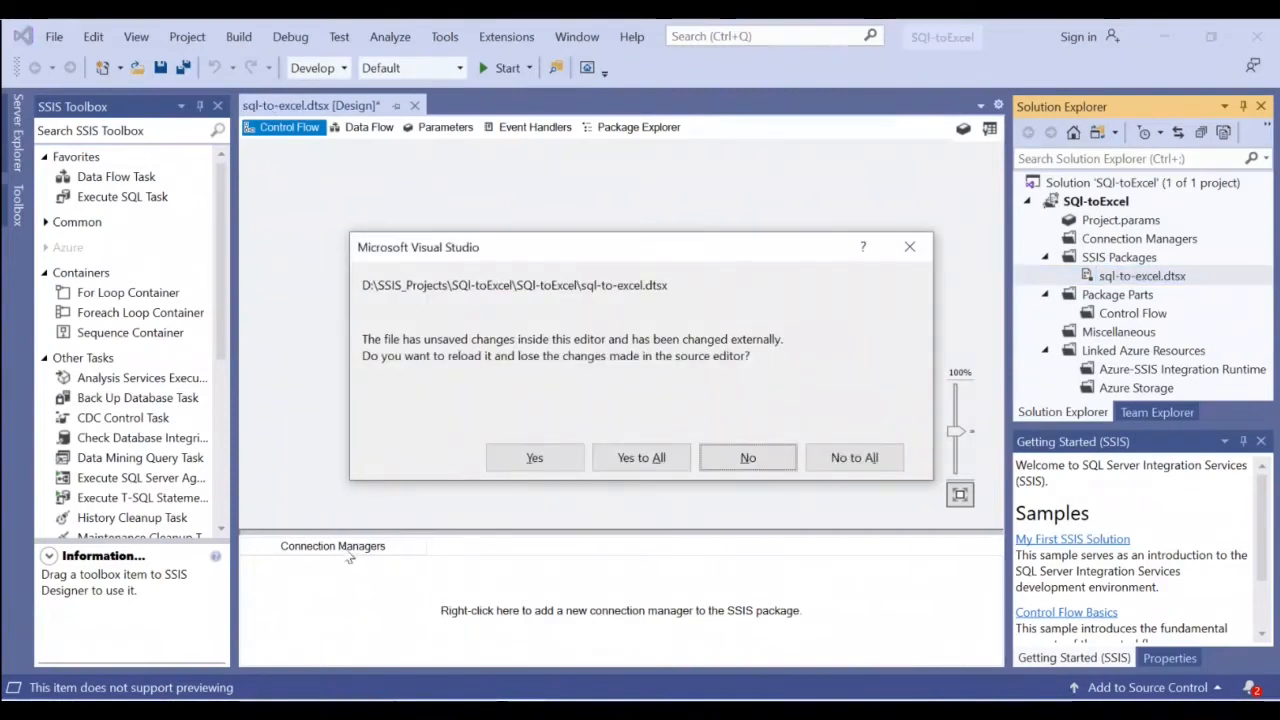
pyautogui.click(628, 463)
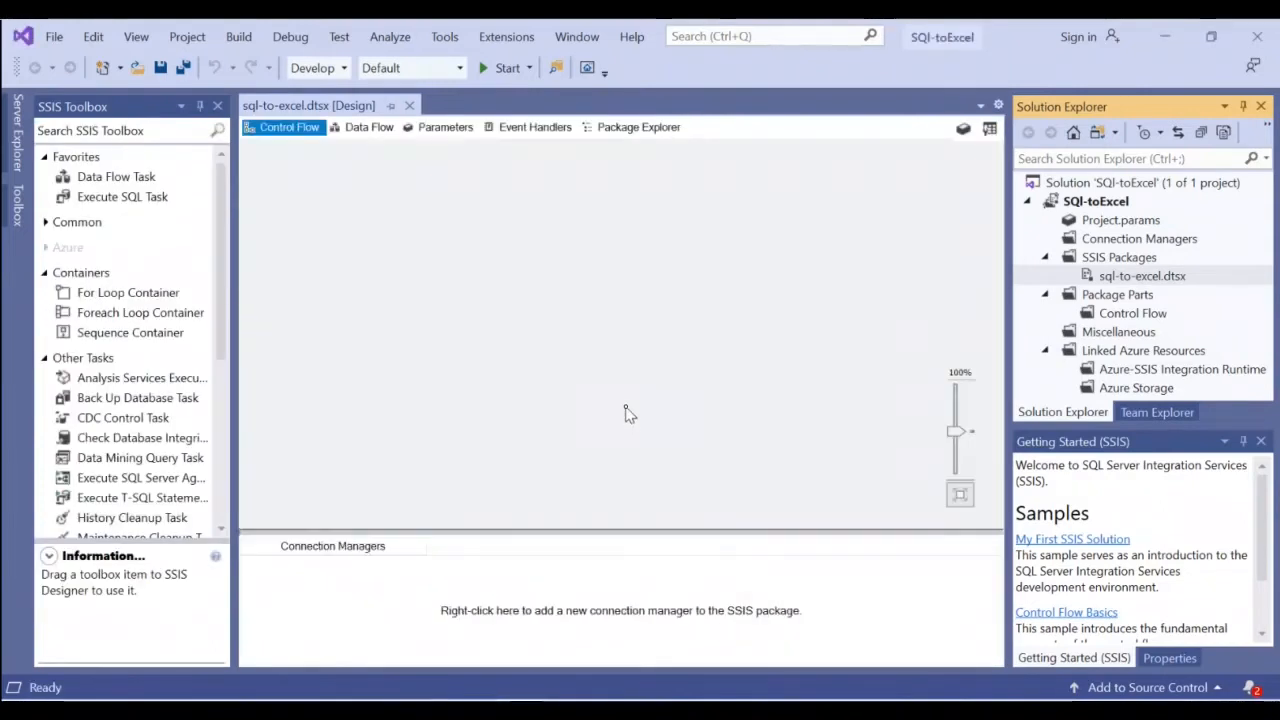
# - Set Run64BitRuntime to False in the SQl-toExcel project's debugging properties and apply the change
pyautogui.click(1100, 203)
pyautogui.click(1097, 186)
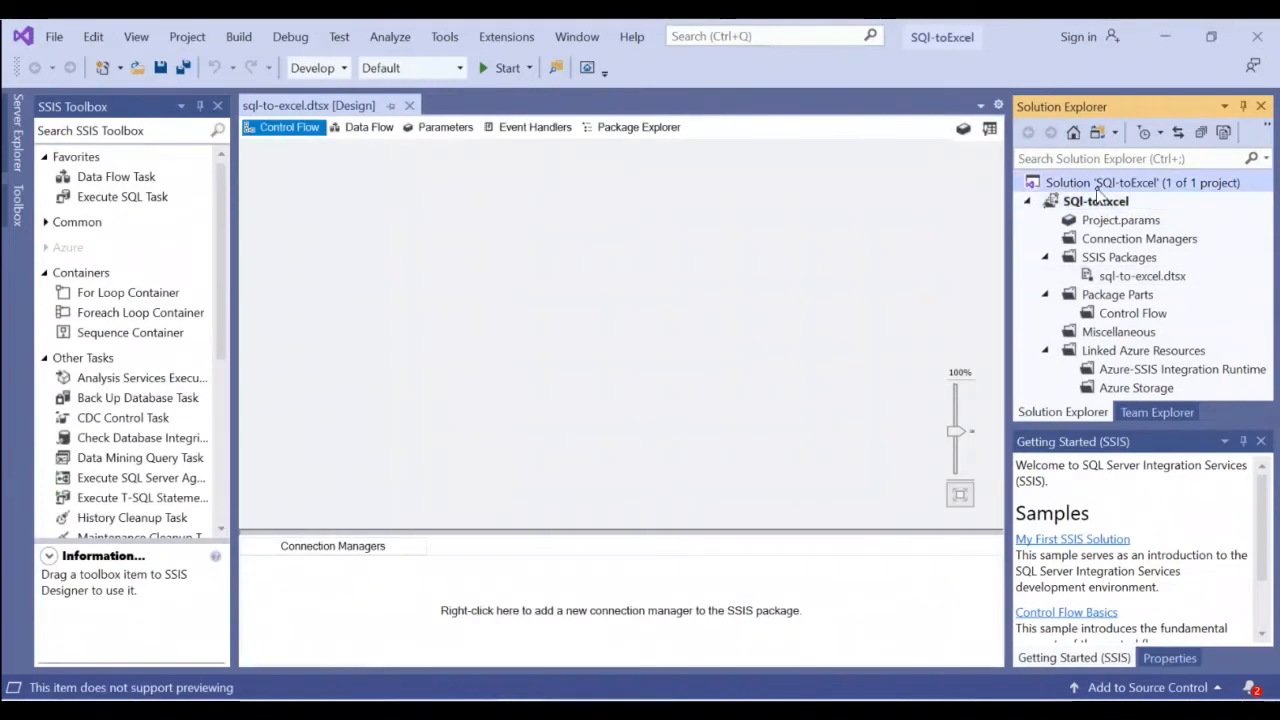
pyautogui.click(1103, 205)
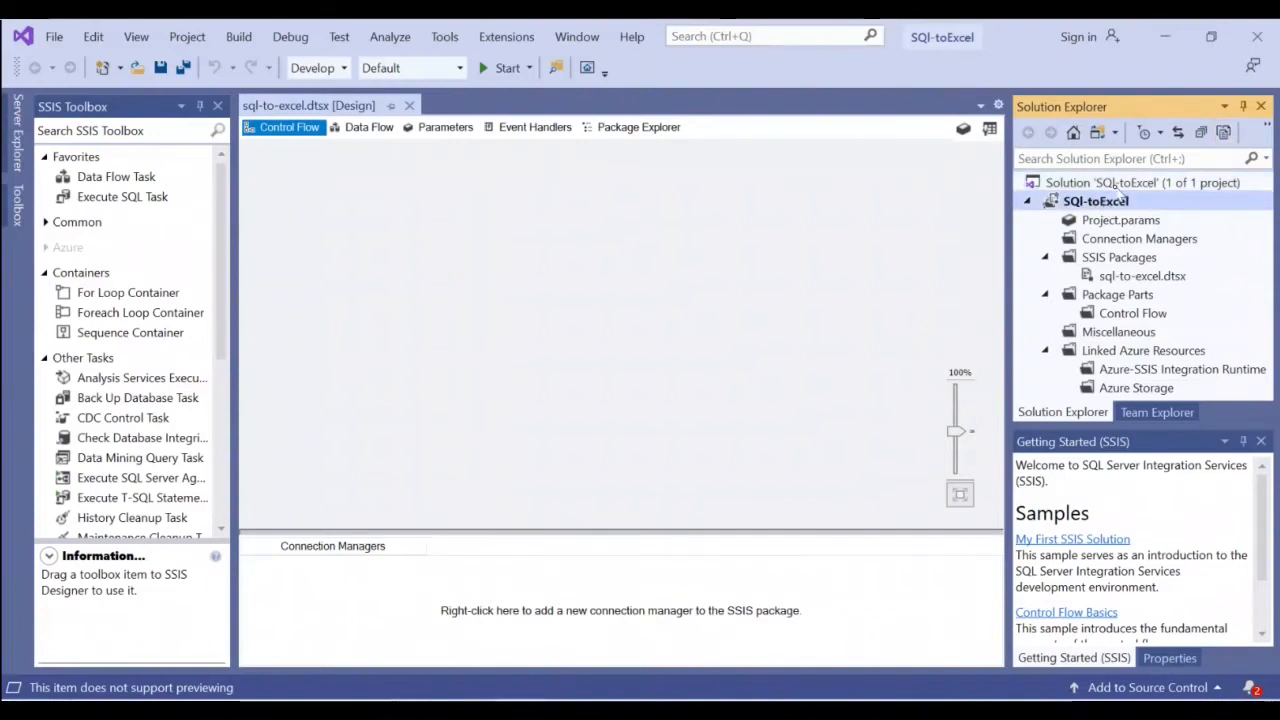
pyautogui.rightClick(1135, 205)
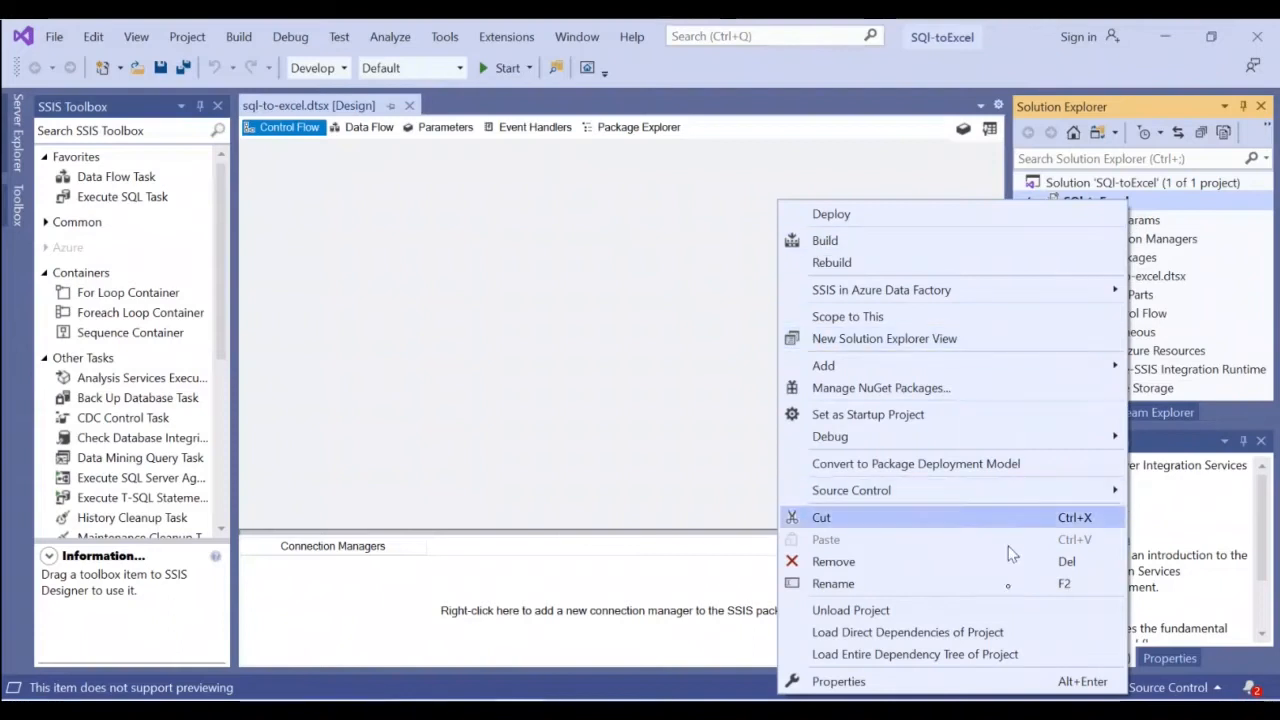
pyautogui.click(1004, 684)
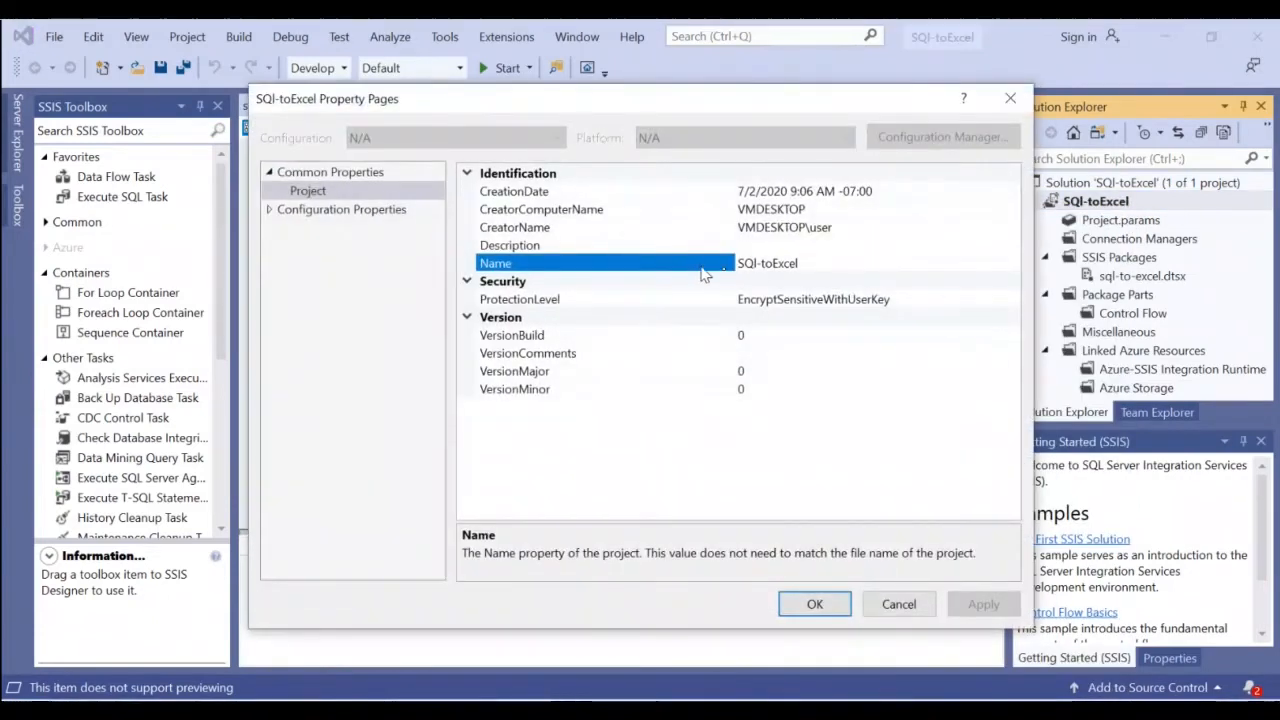
pyautogui.click(268, 210)
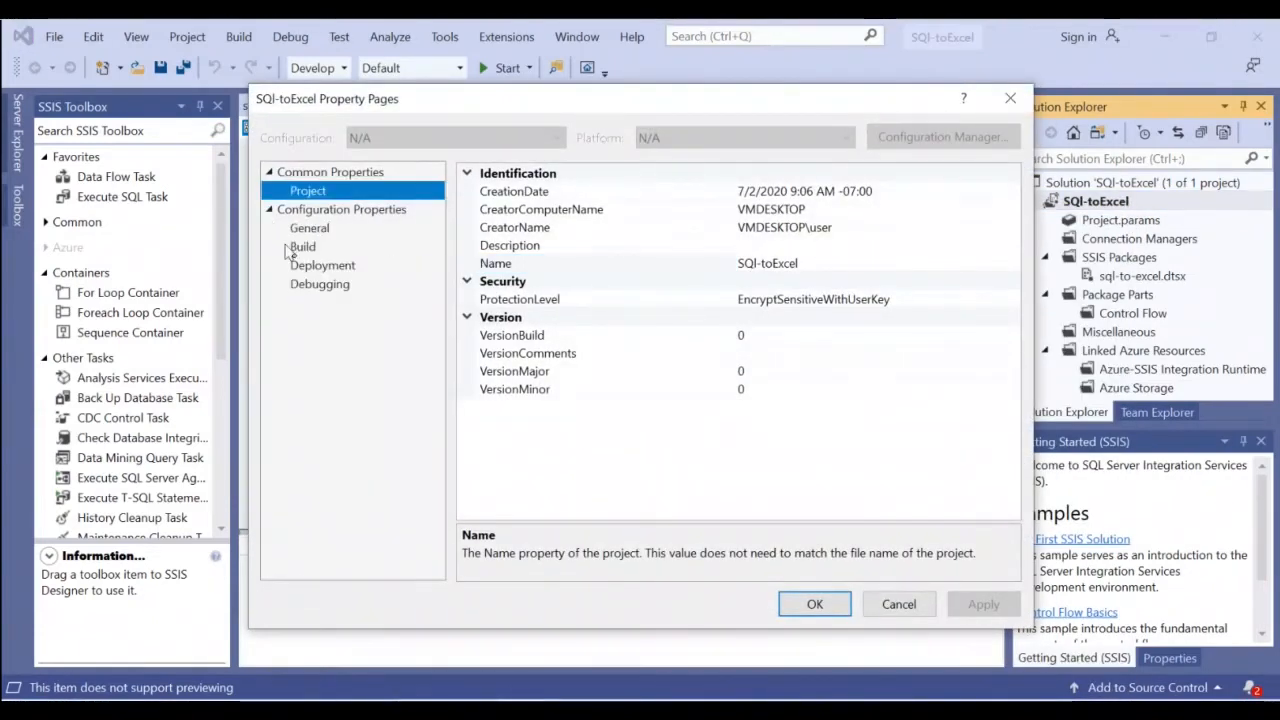
pyautogui.click(372, 211)
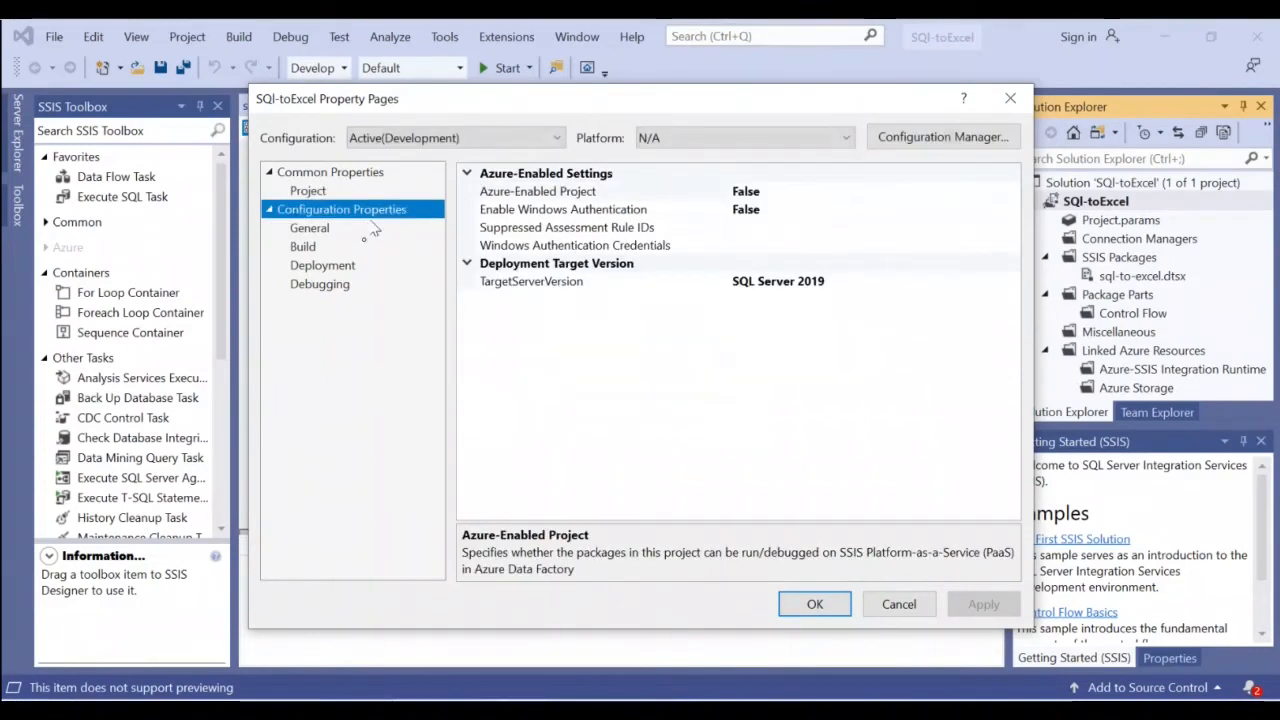
pyautogui.click(345, 288)
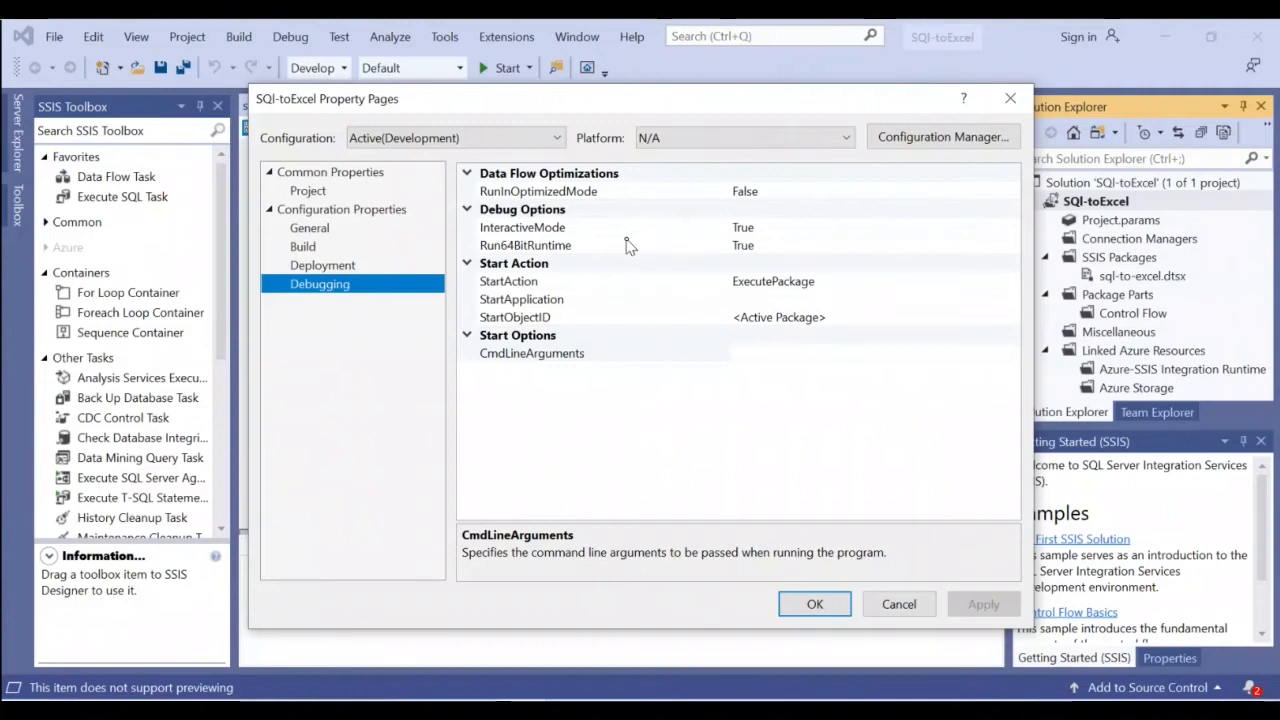
pyautogui.click(968, 248)
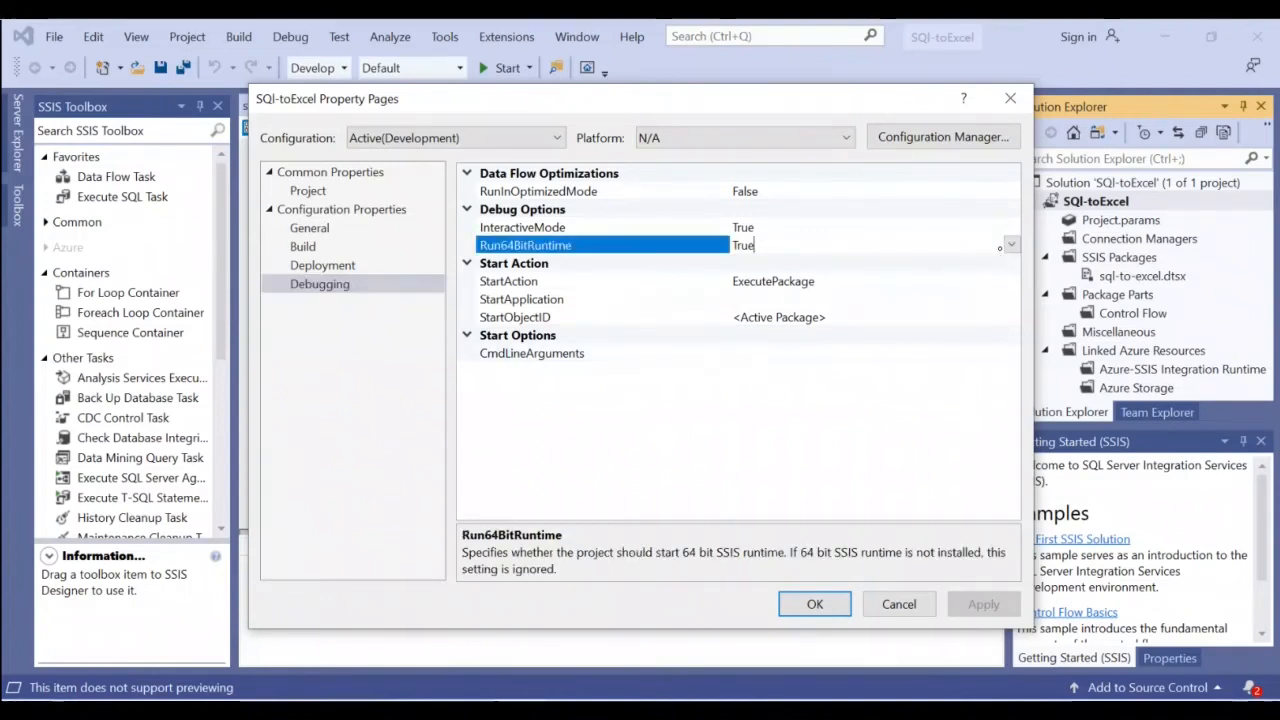
pyautogui.click(1011, 245)
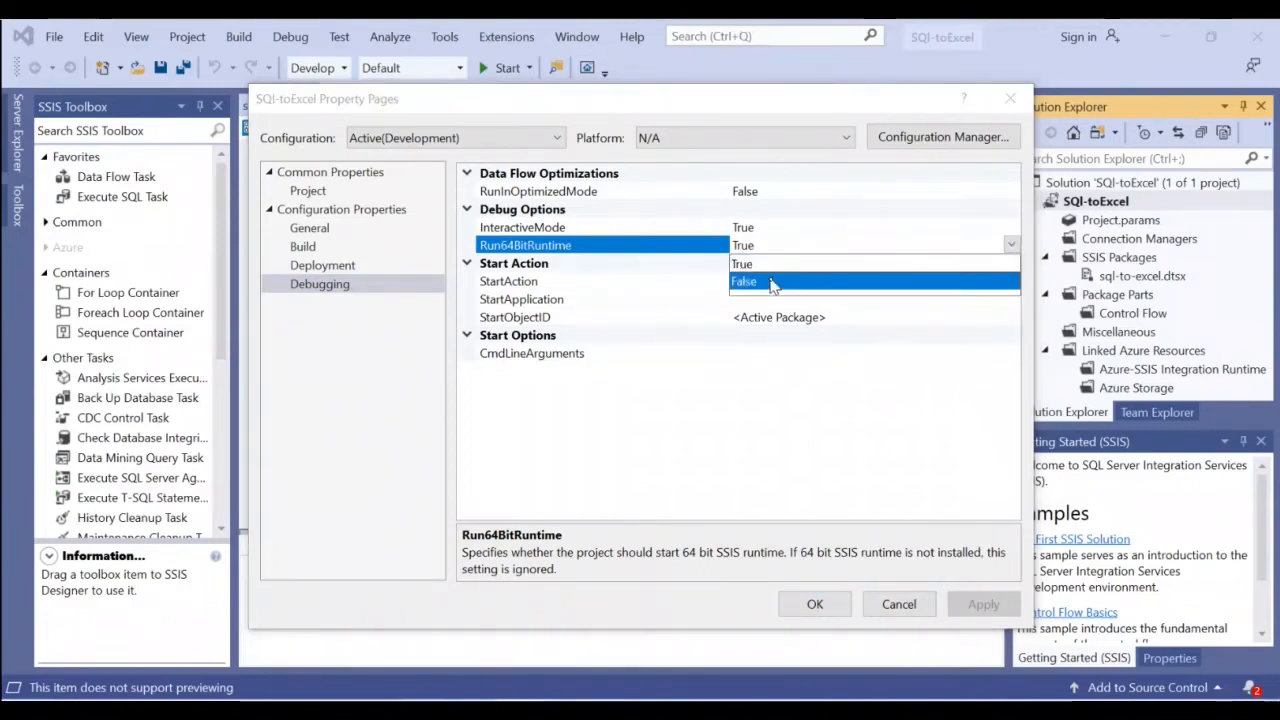
pyautogui.click(773, 282)
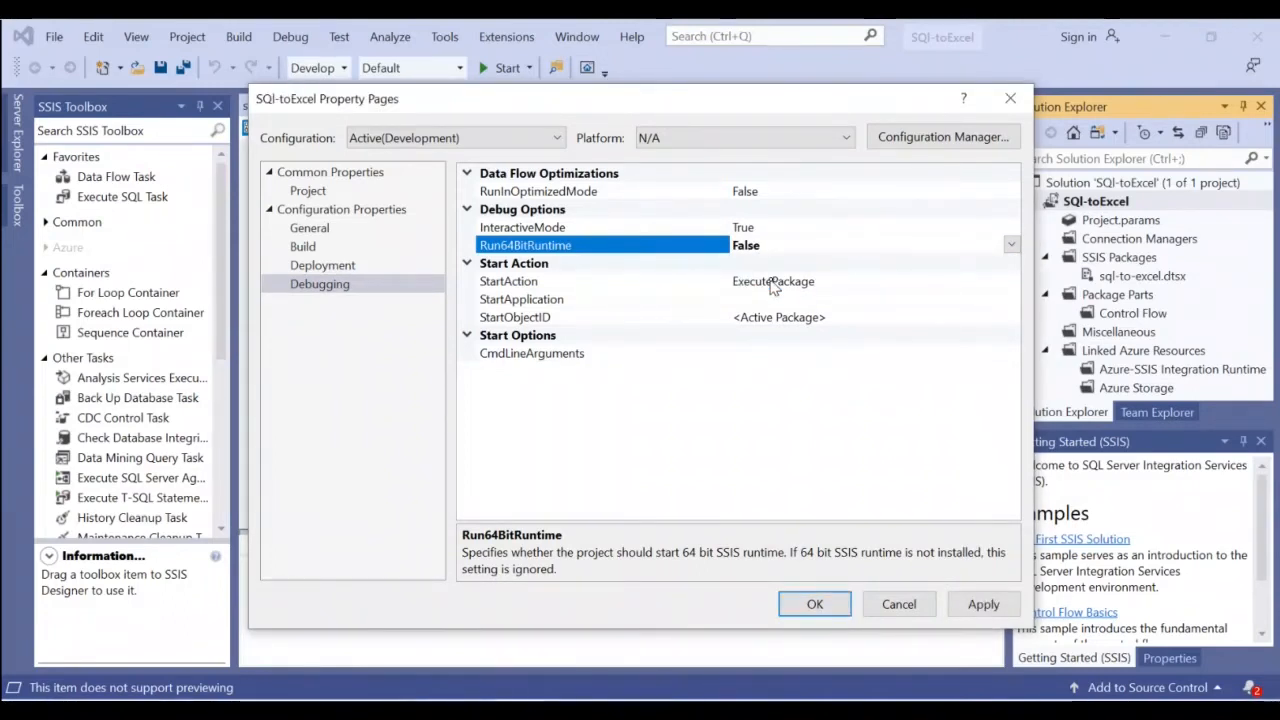
pyautogui.click(978, 606)
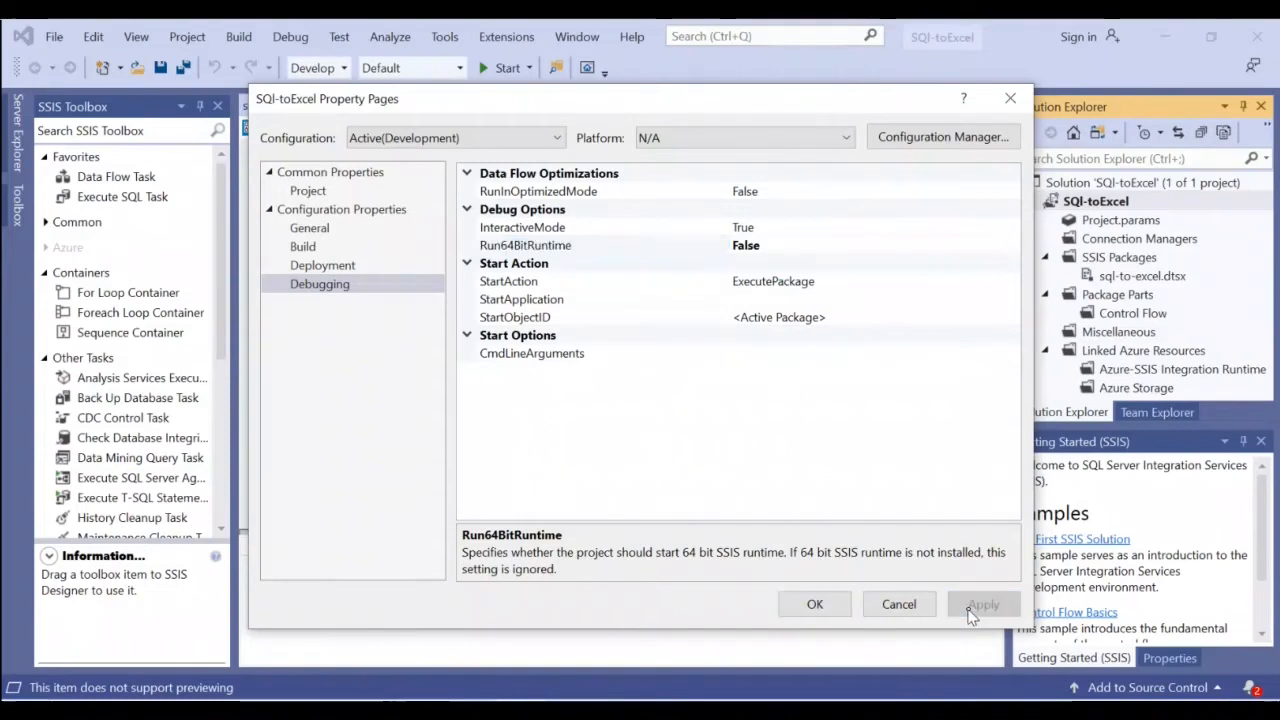
pyautogui.click(838, 608)
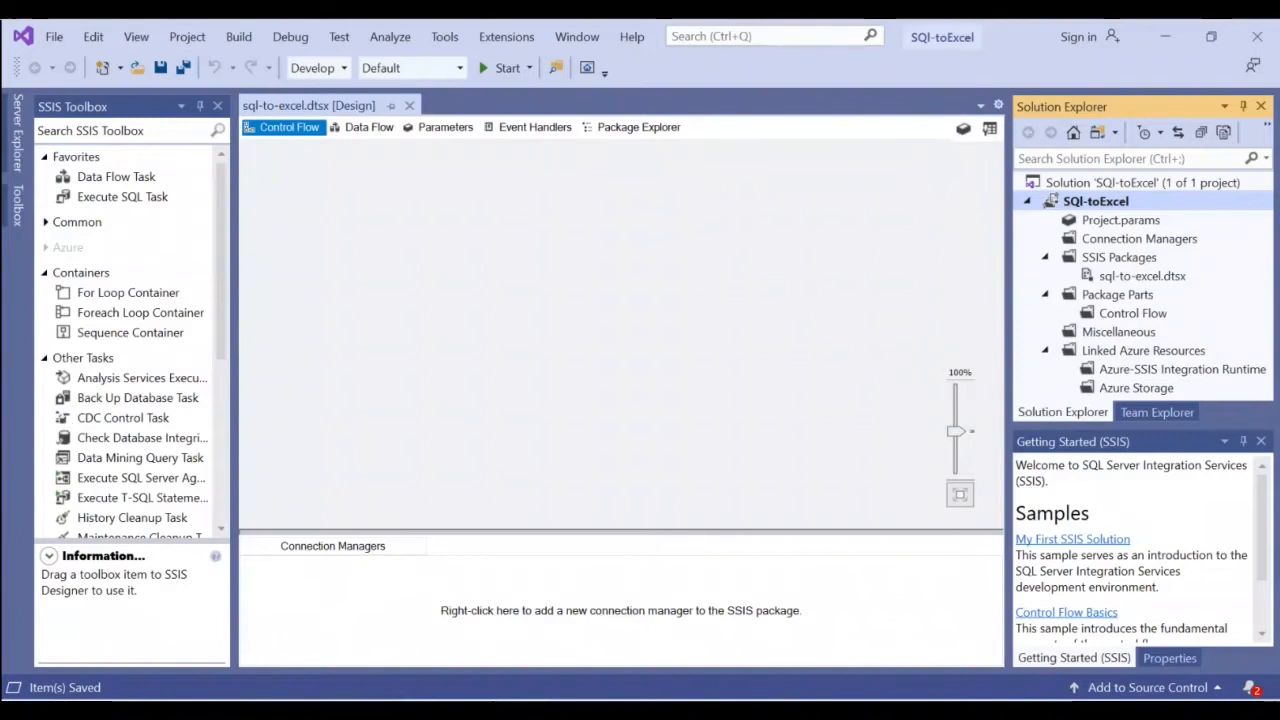
# - Consult the export notes, then add a Data Flow Task to the package's control flow and open it
pyautogui.hotkey('alt', 'Tab')
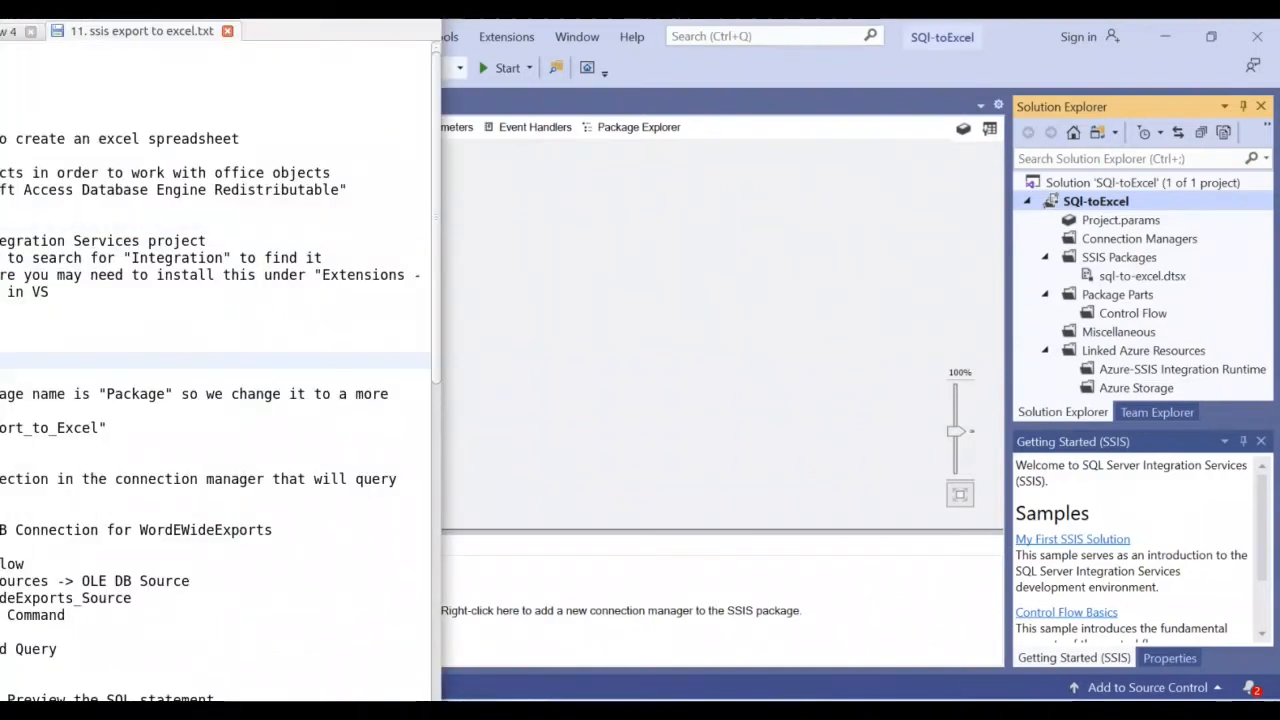
pyautogui.scroll(-7, 215, 360)
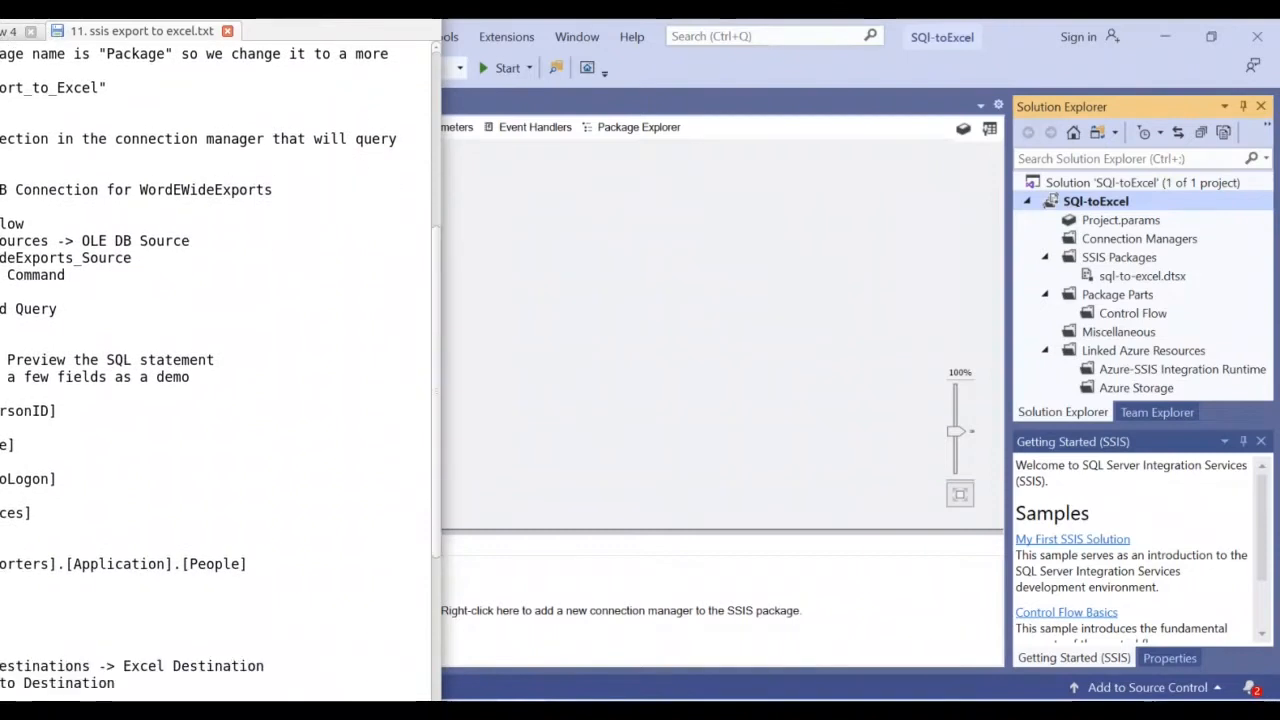
pyautogui.click(729, 30)
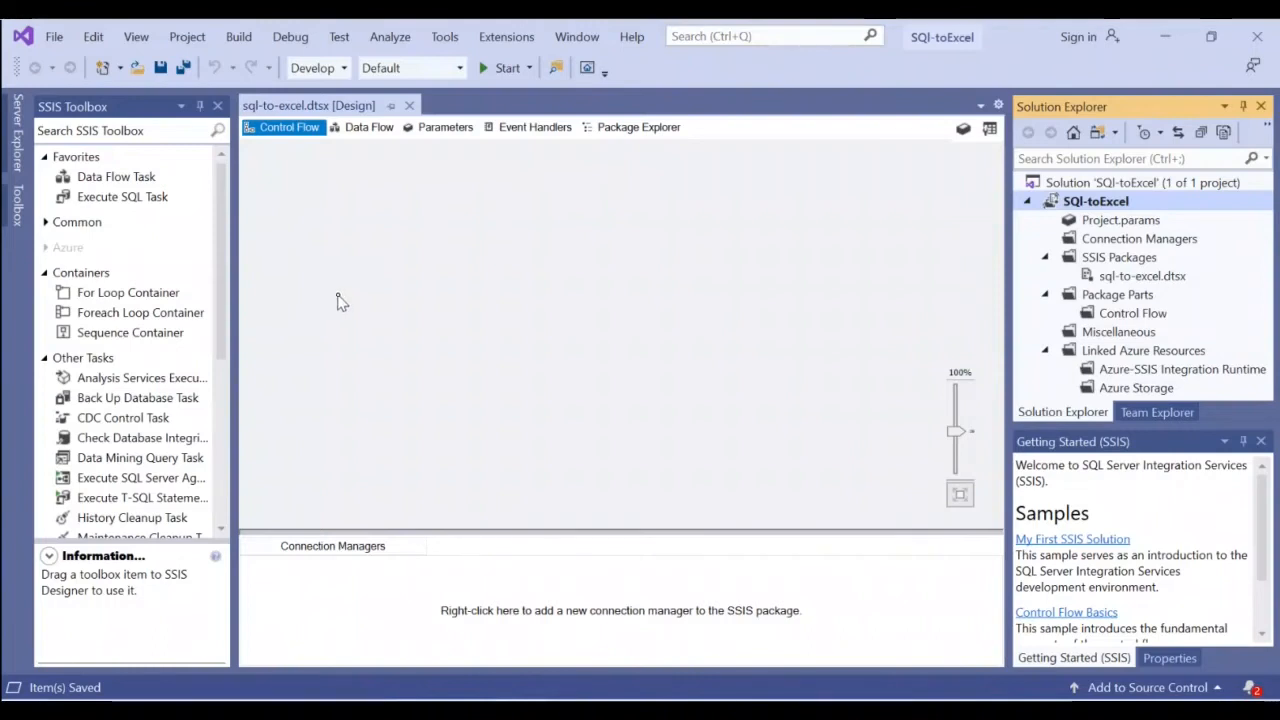
pyautogui.moveTo(116, 177); pyautogui.dragTo(381, 269)
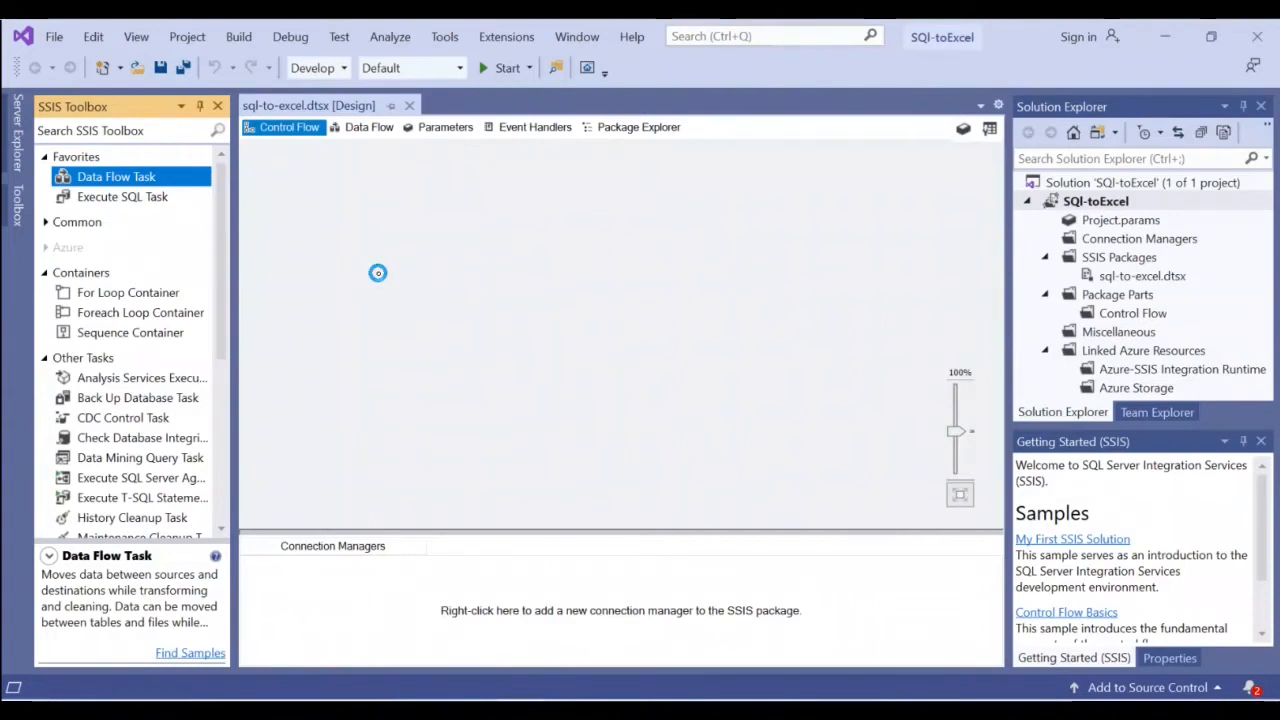
pyautogui.doubleClick(420, 284)
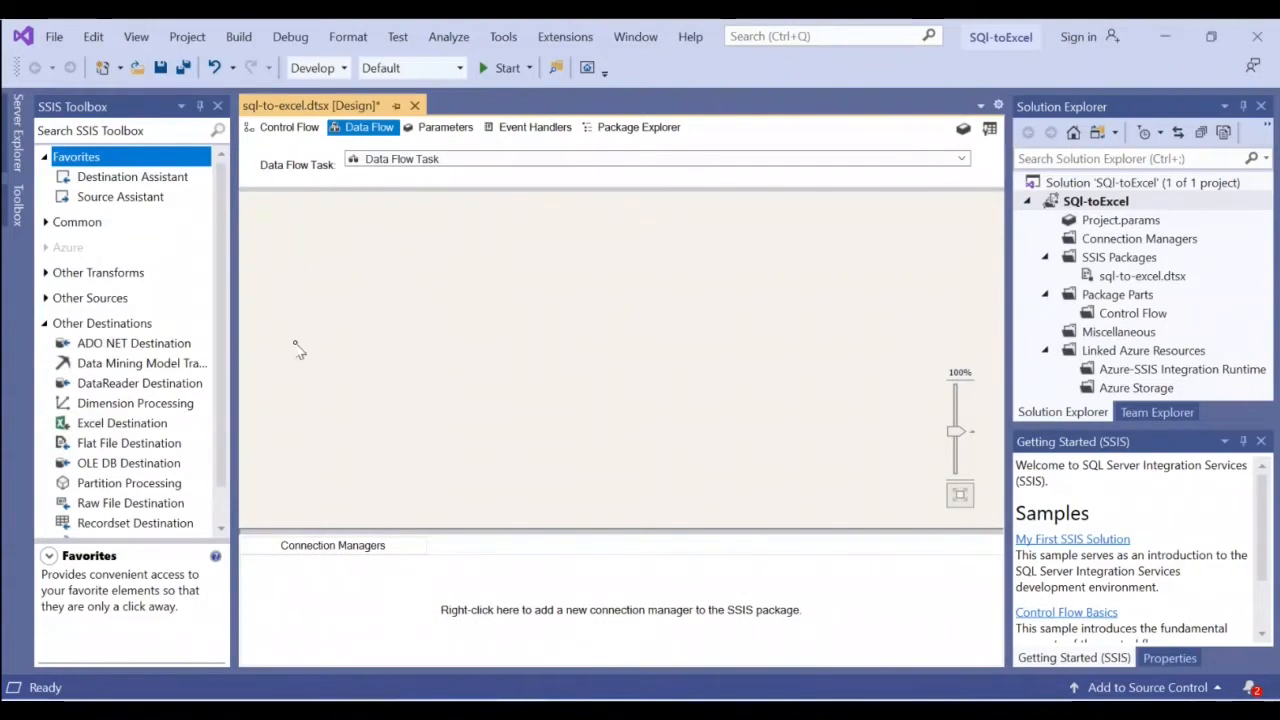
# - Add an OLE DB Source to the Data Flow Task and open its editor
pyautogui.click(150, 464)
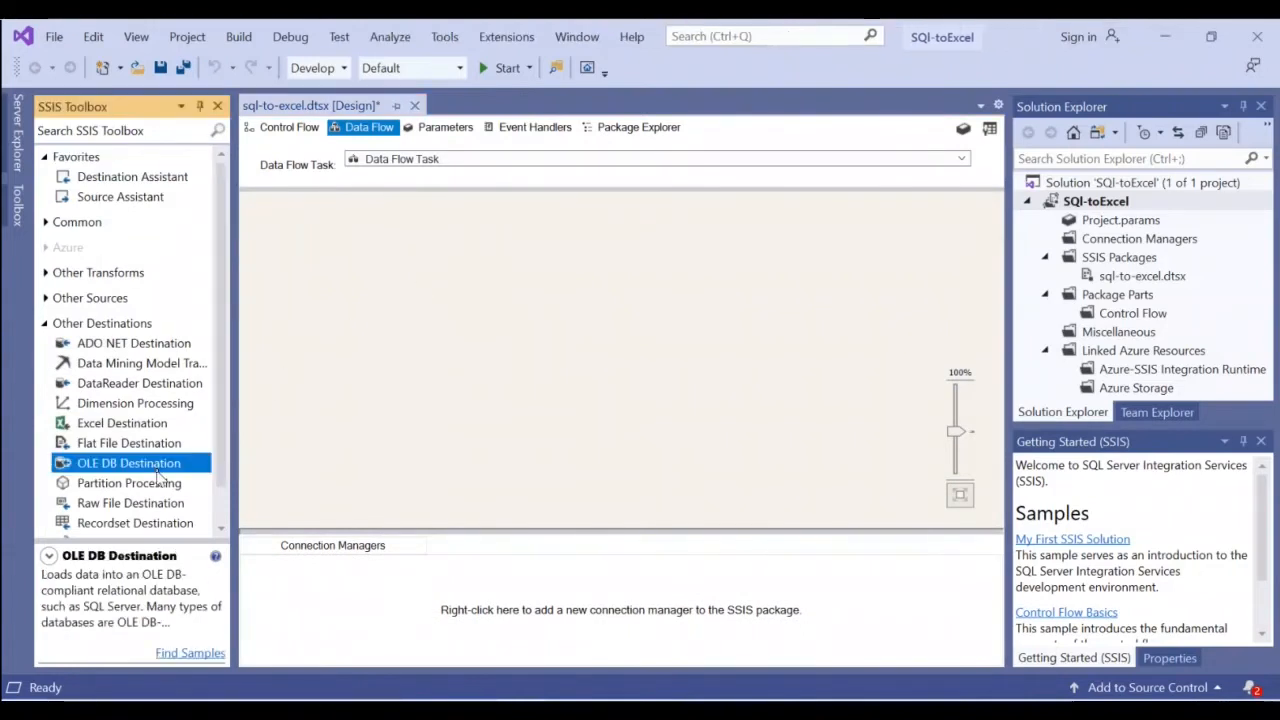
pyautogui.click(44, 299)
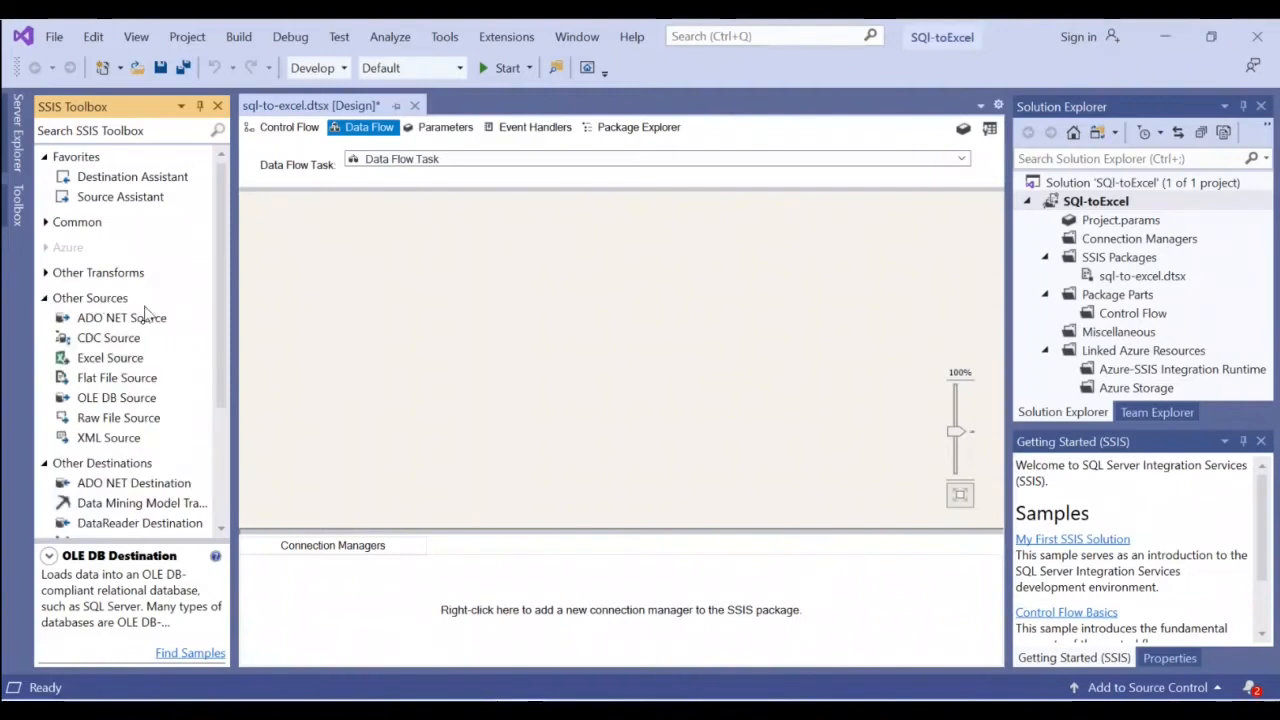
pyautogui.click(125, 400)
pyautogui.moveTo(182, 397); pyautogui.dragTo(420, 293)
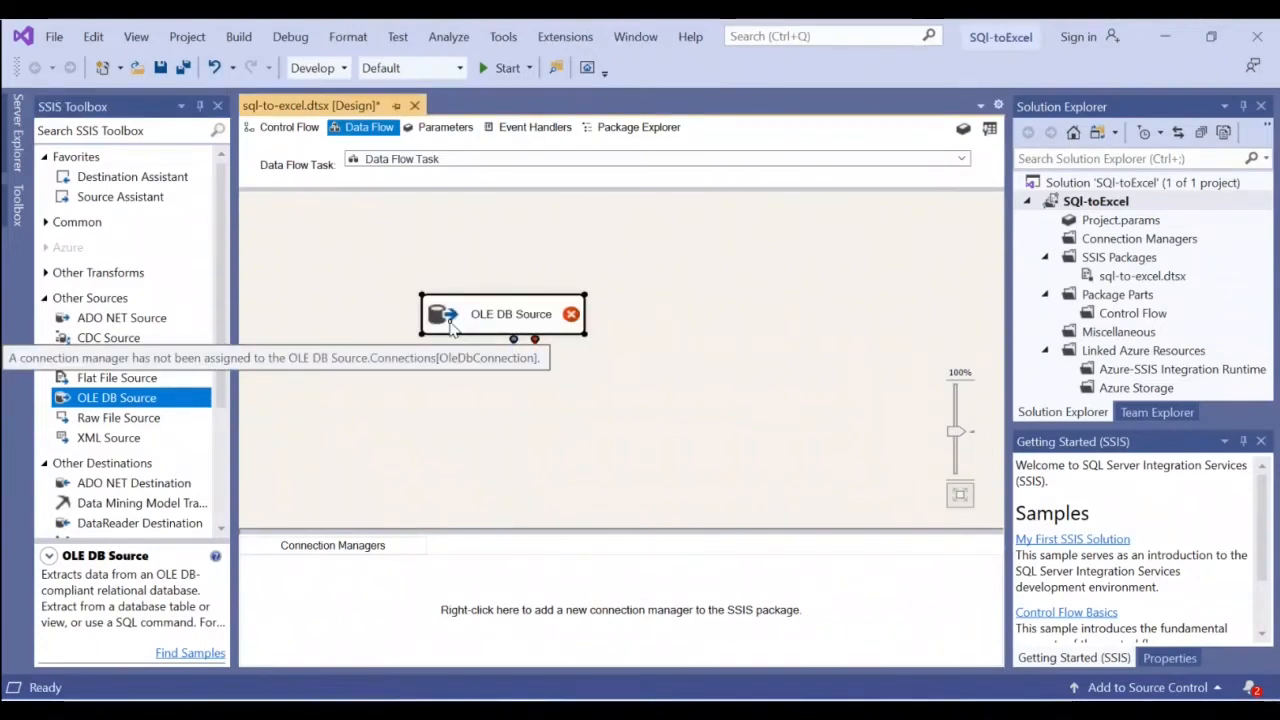
pyautogui.doubleClick(453, 316)
pyautogui.click(453, 316)
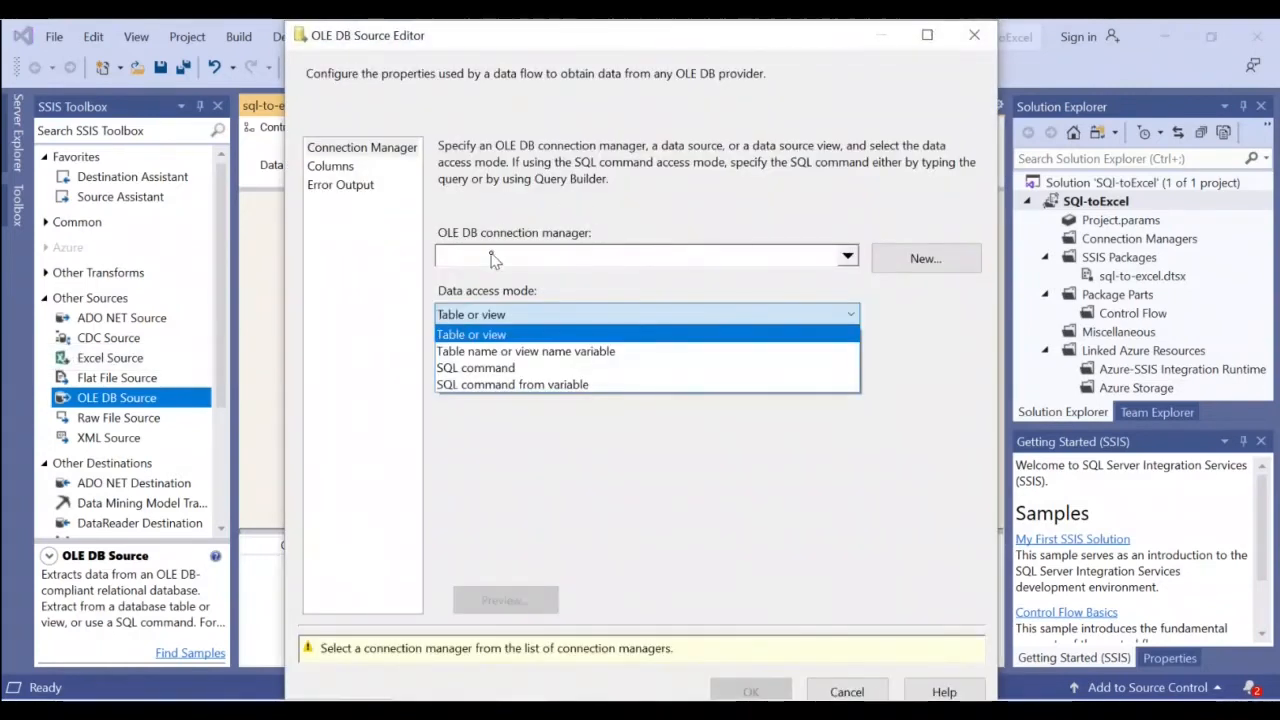
pyautogui.click(932, 225)
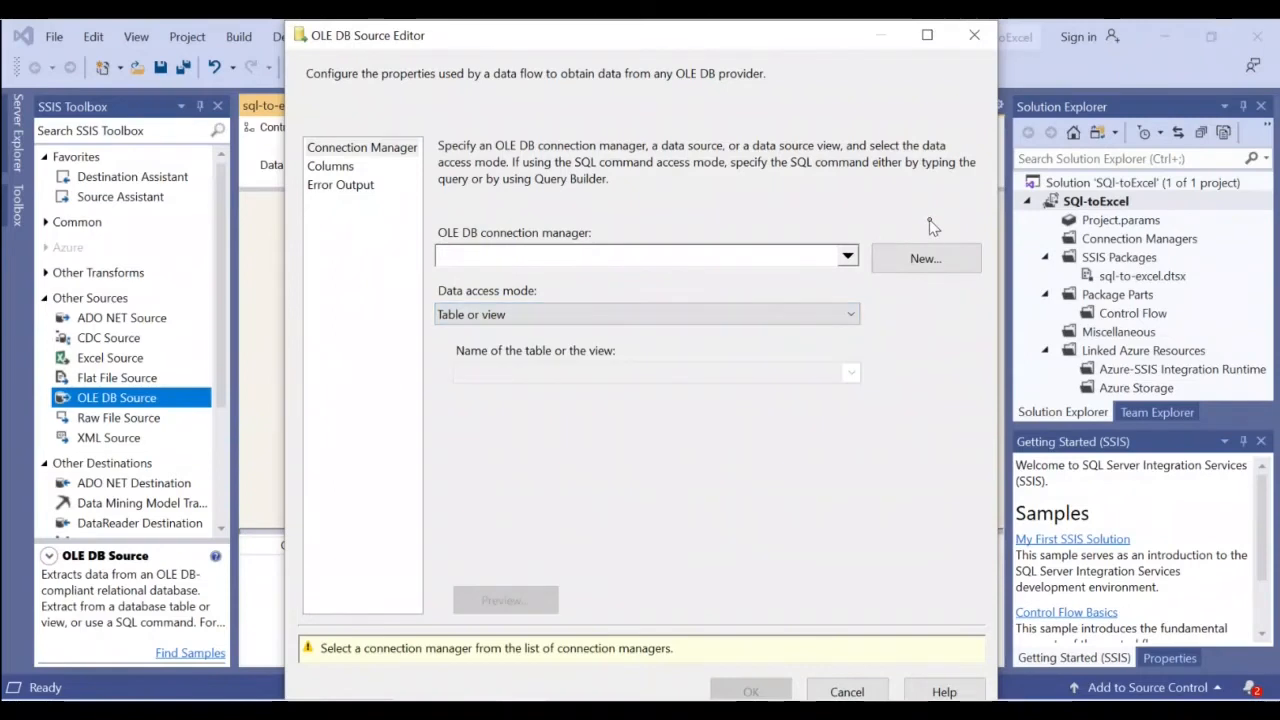
# - Start a new connection manager for the OLE DB source and set its server name to VMDesktop\WSQL01
pyautogui.click(926, 262)
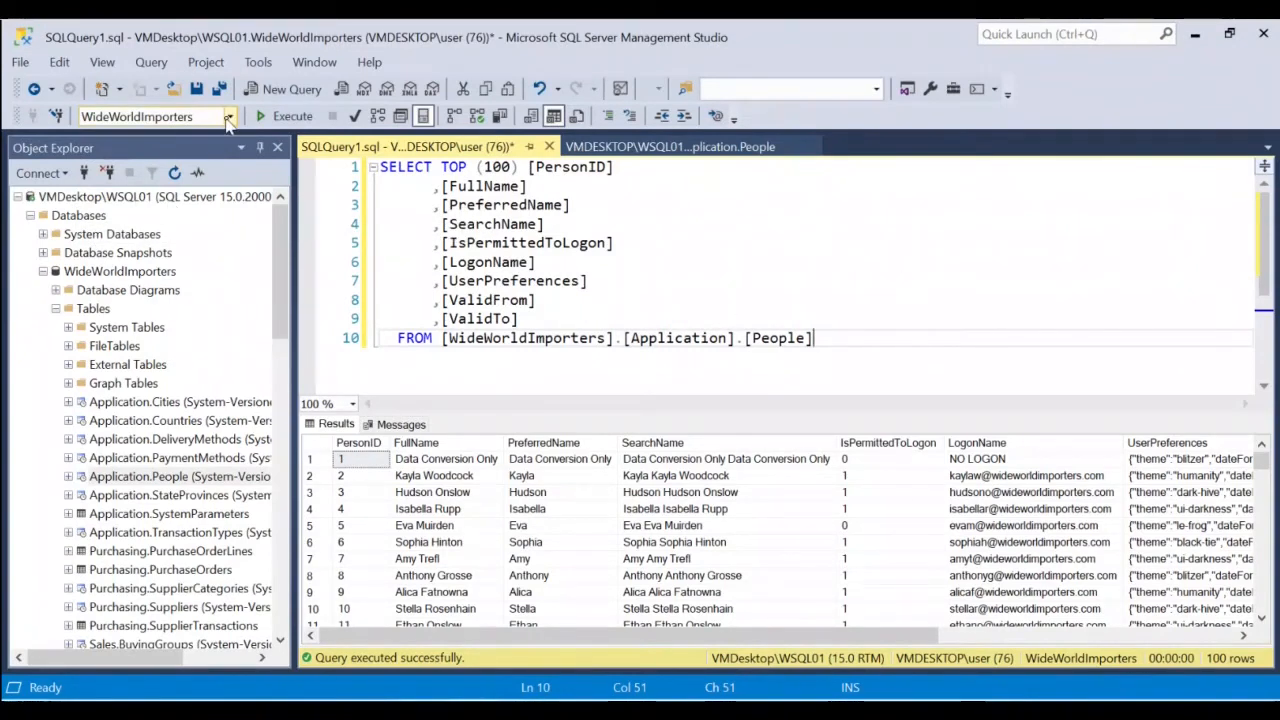
pyautogui.click(290, 117)
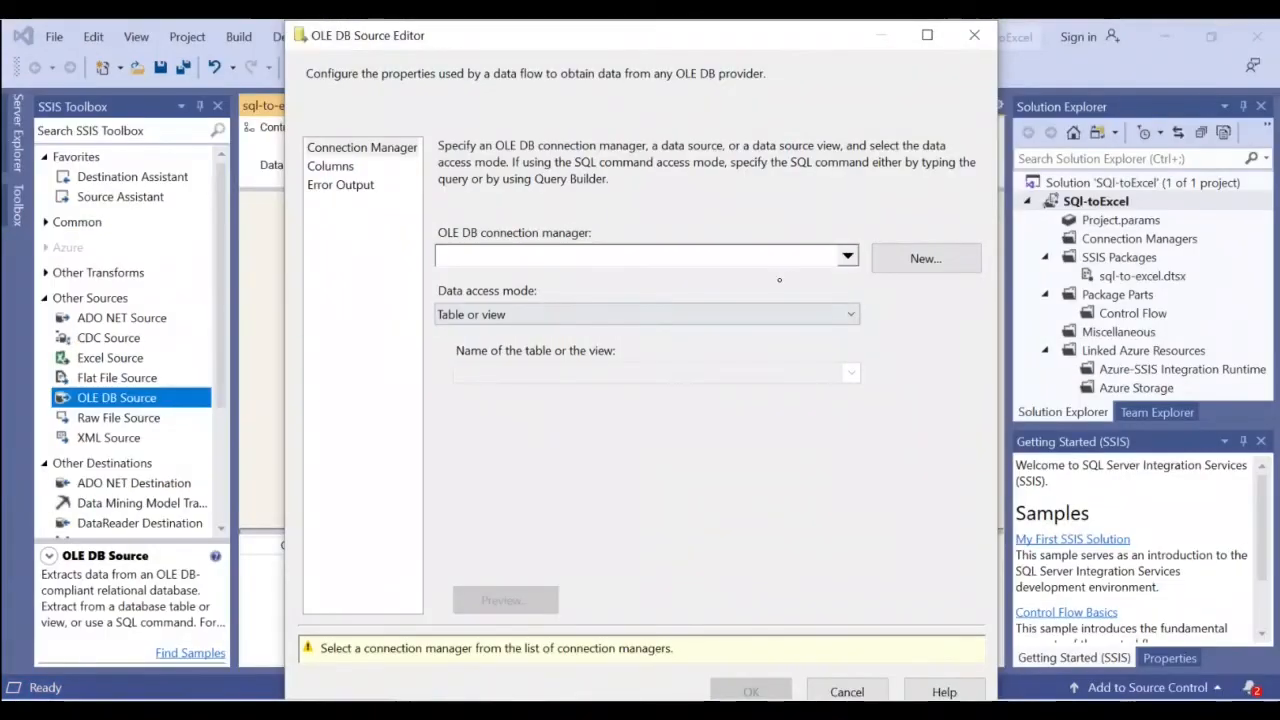
pyautogui.click(950, 263)
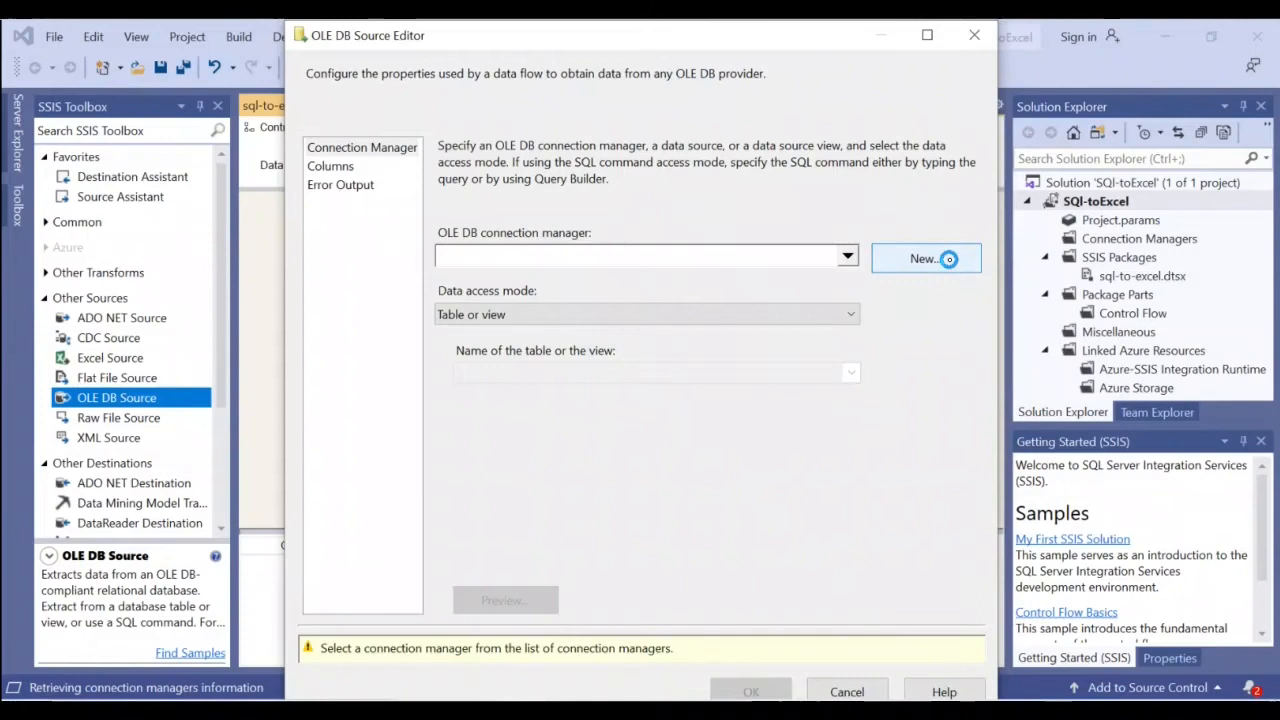
pyautogui.click(757, 566)
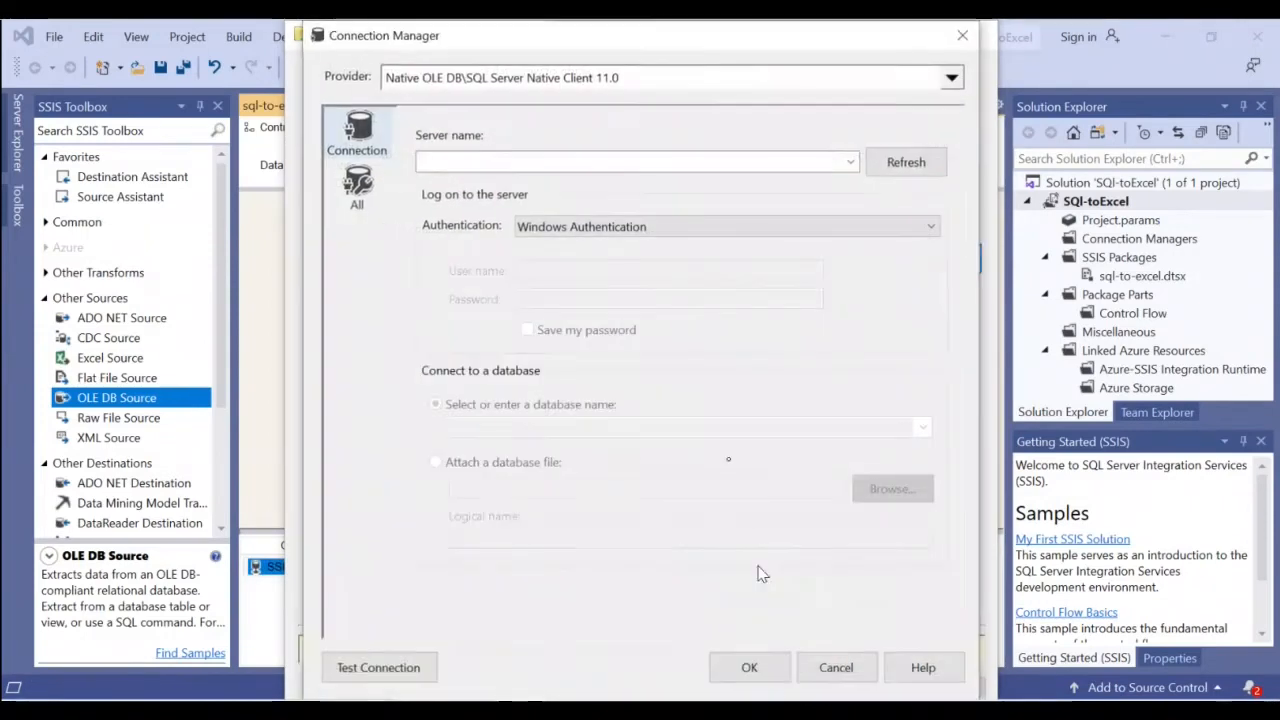
pyautogui.write('VMDesktop\\')
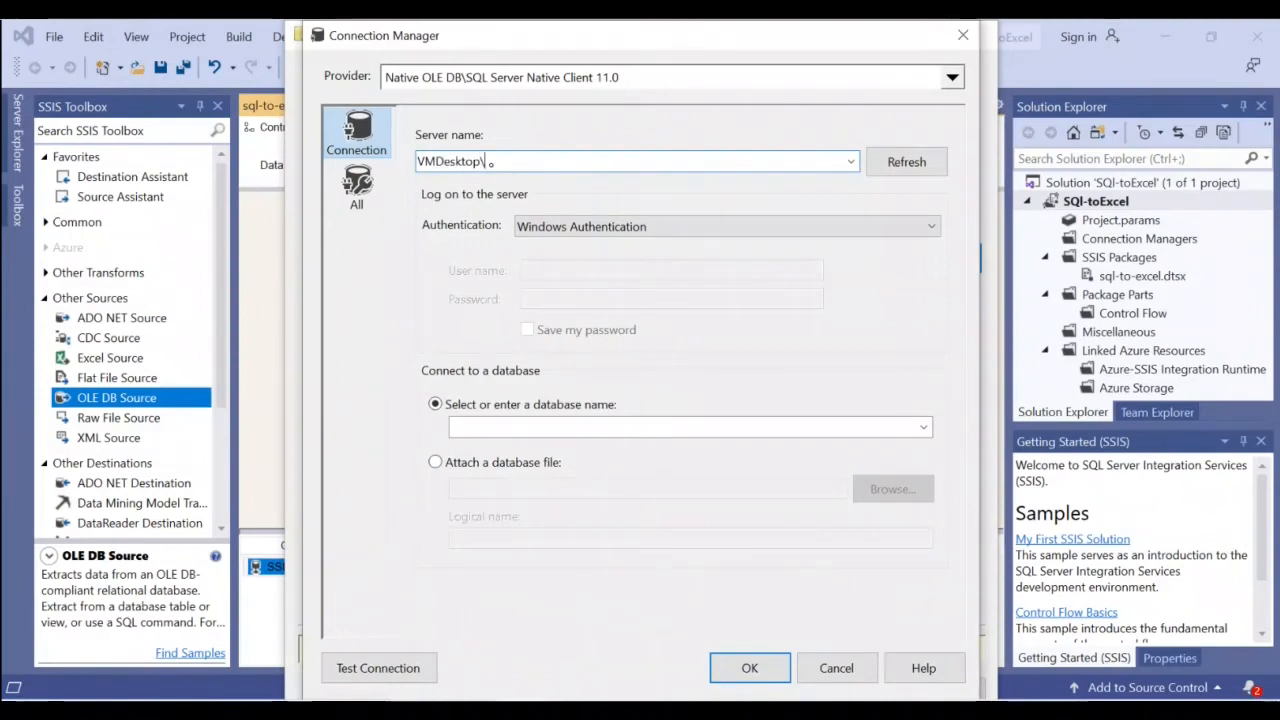
pyautogui.write('WSQL01')
# - Select WideWorldImporters as the connection's database, test the connection and assign it to the OLE DB source
pyautogui.click(928, 424)
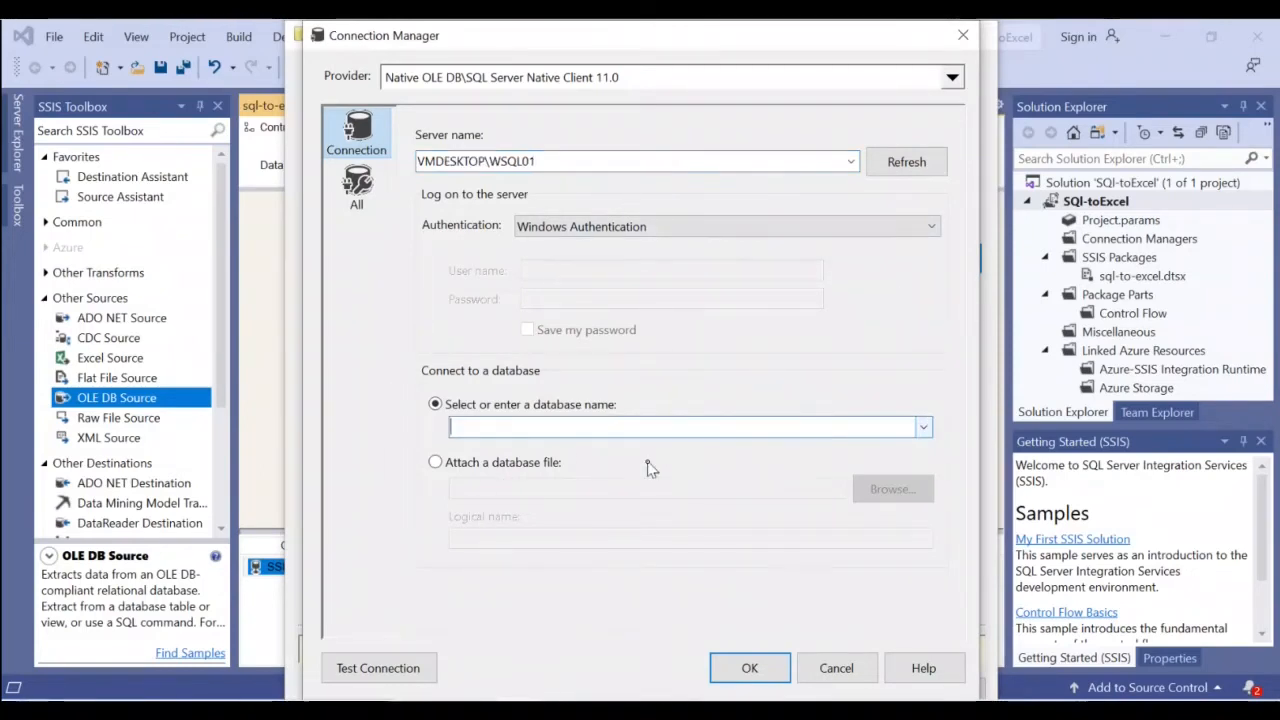
pyautogui.click(922, 427)
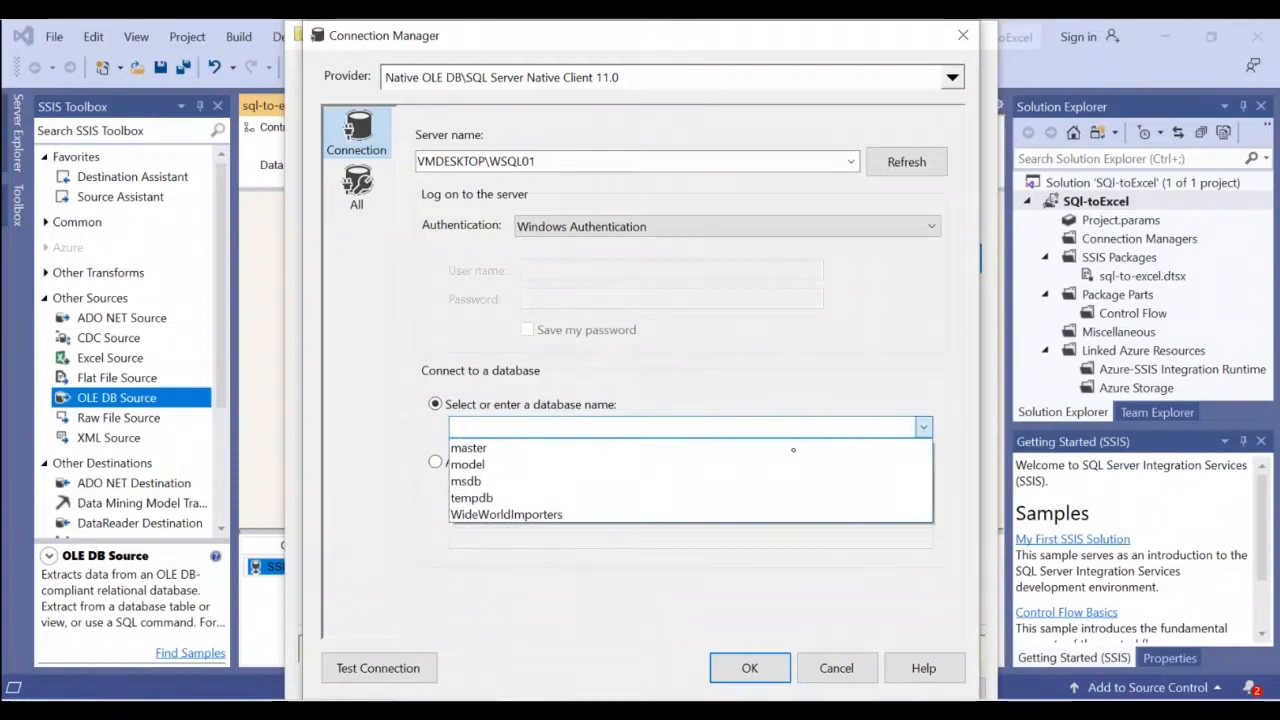
pyautogui.click(677, 514)
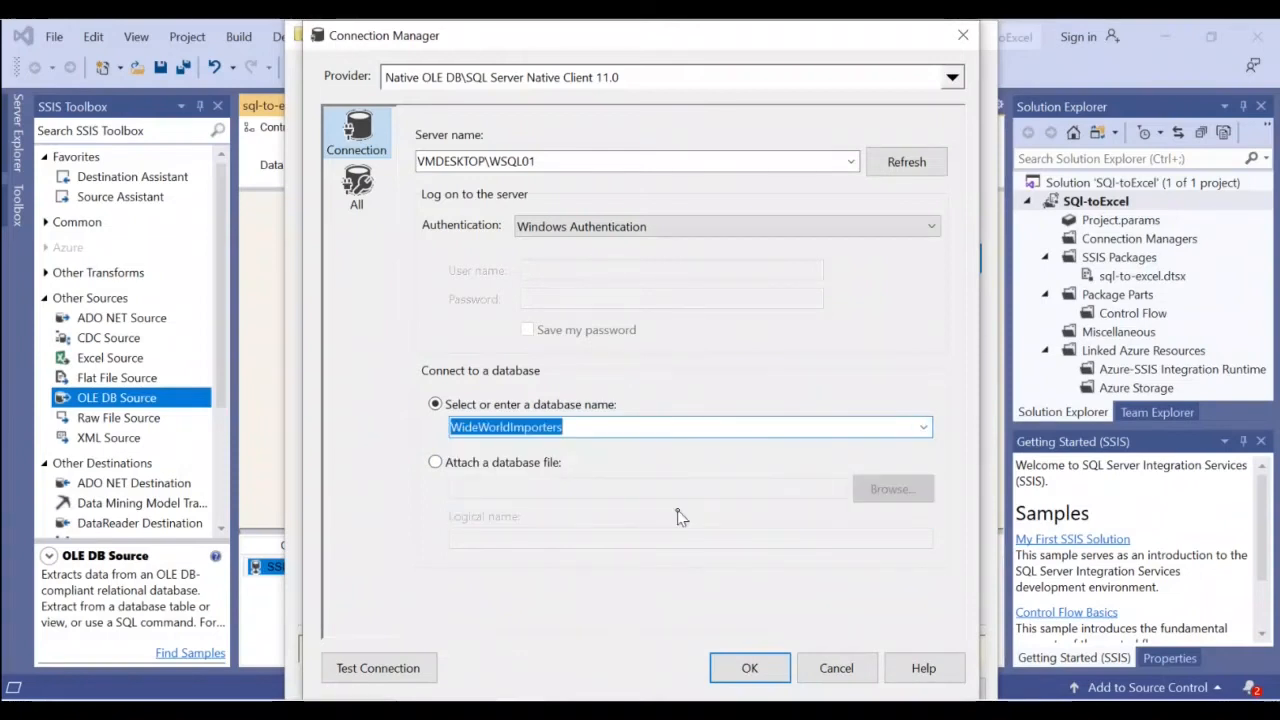
pyautogui.click(424, 668)
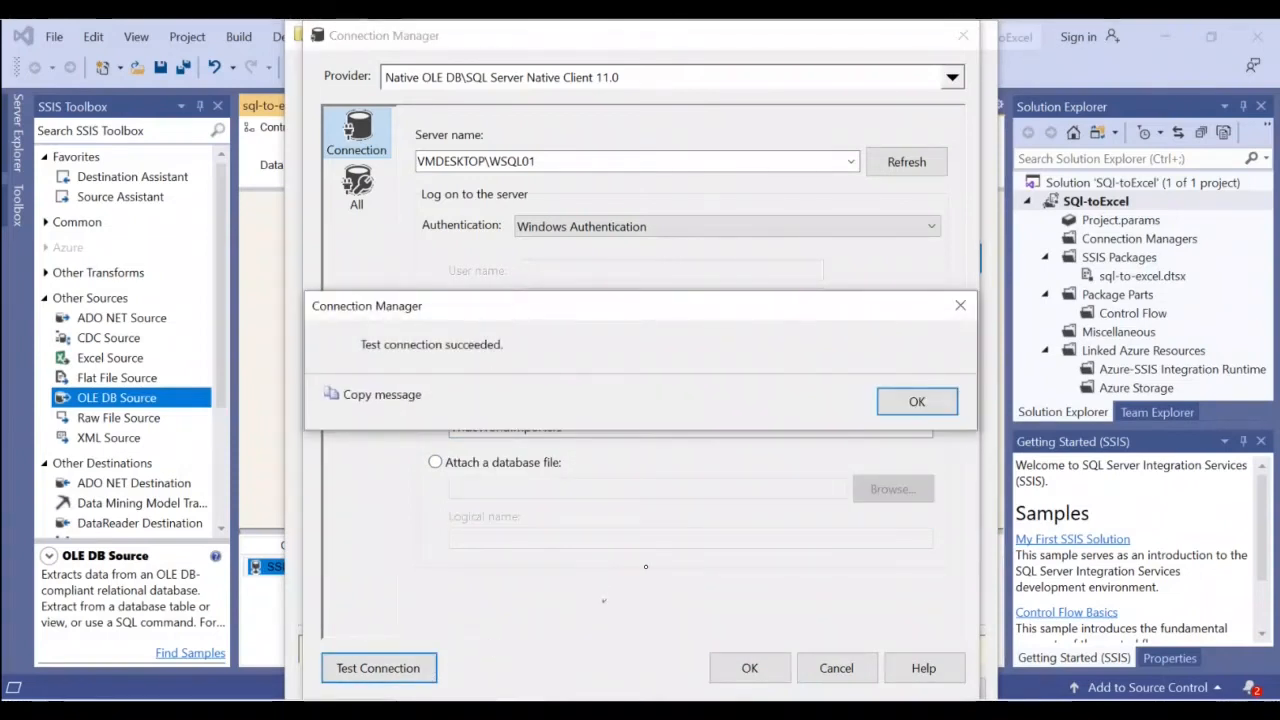
pyautogui.click(906, 401)
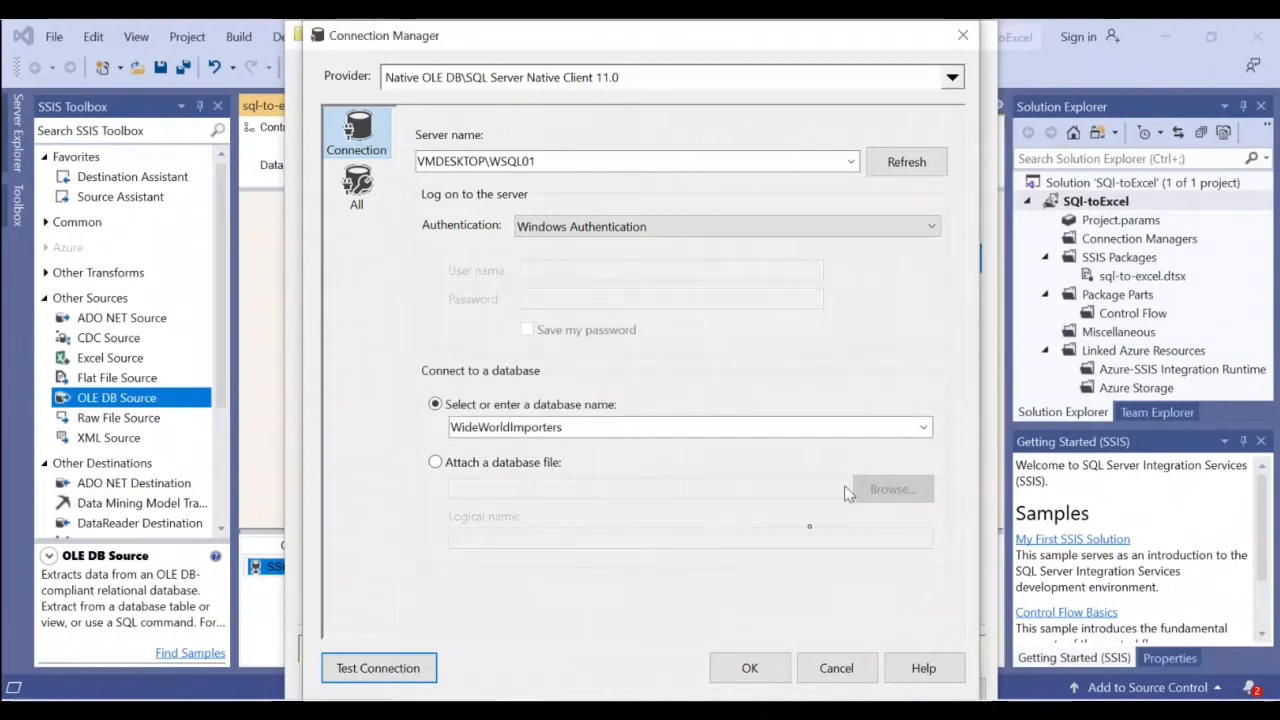
pyautogui.click(755, 670)
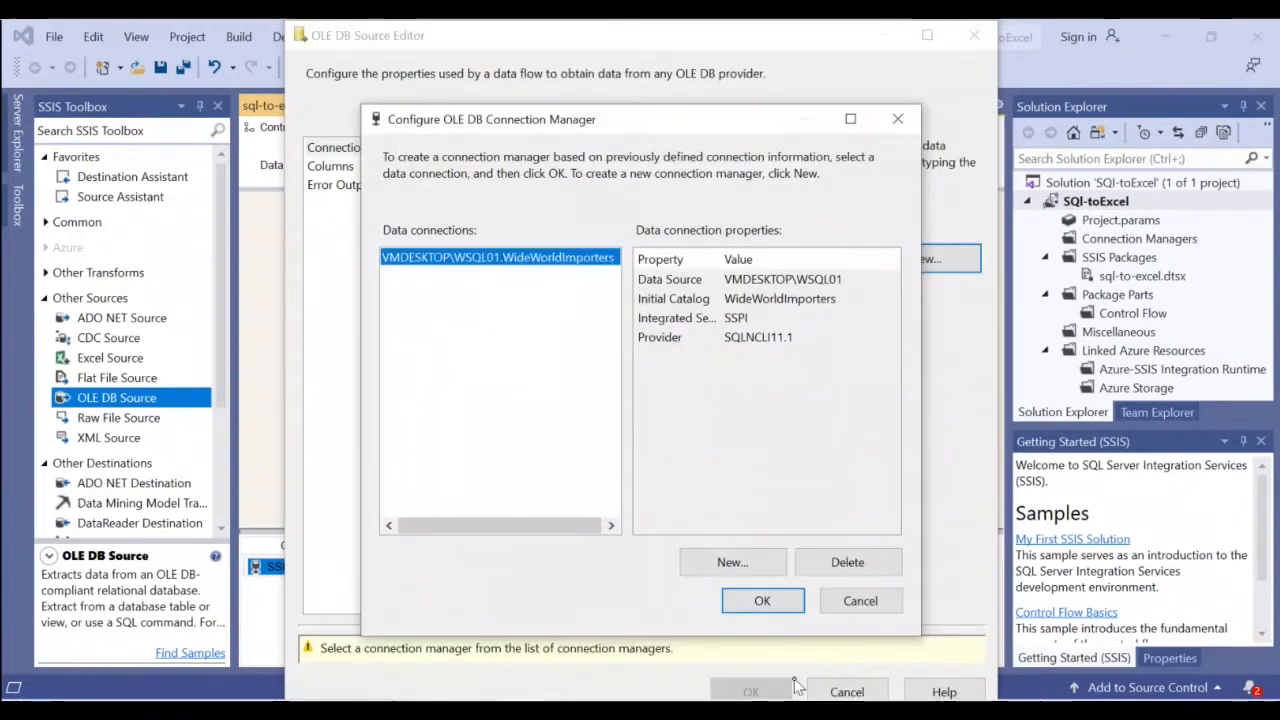
pyautogui.click(798, 606)
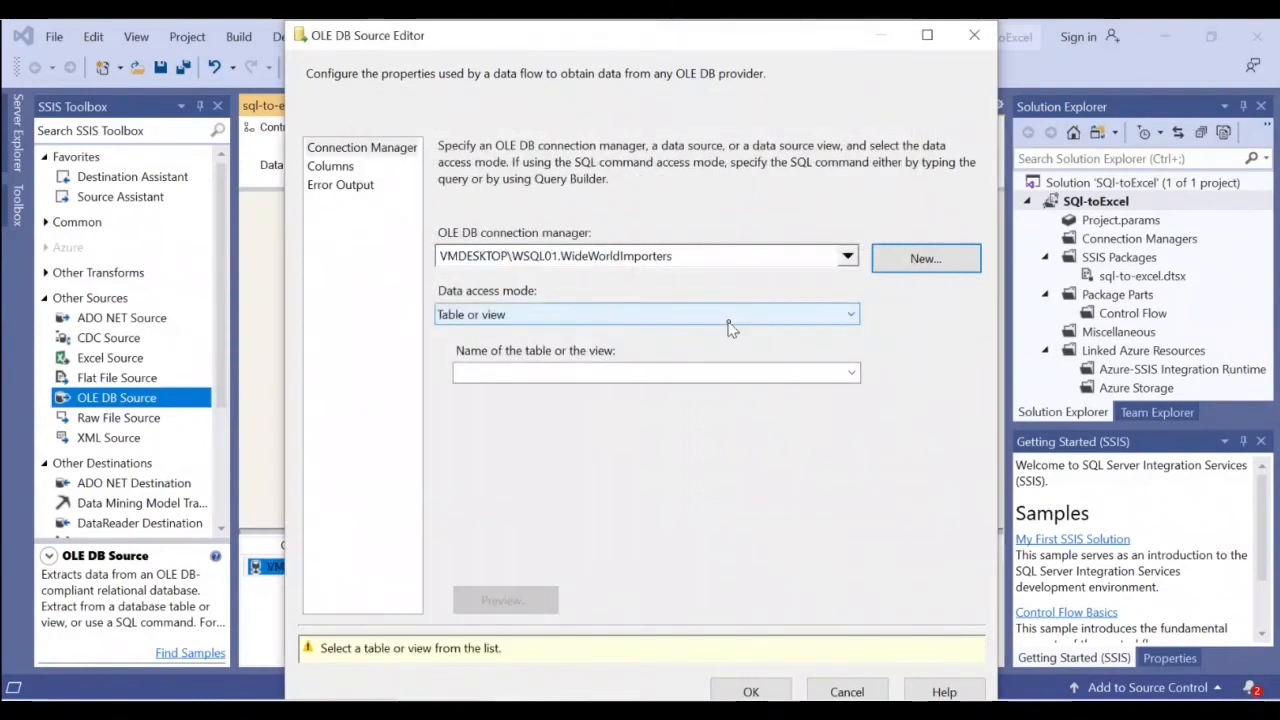
# - Set the OLE DB source's data access mode to SQL command and switch to the People query in SQL Server Management Studio
pyautogui.click(730, 318)
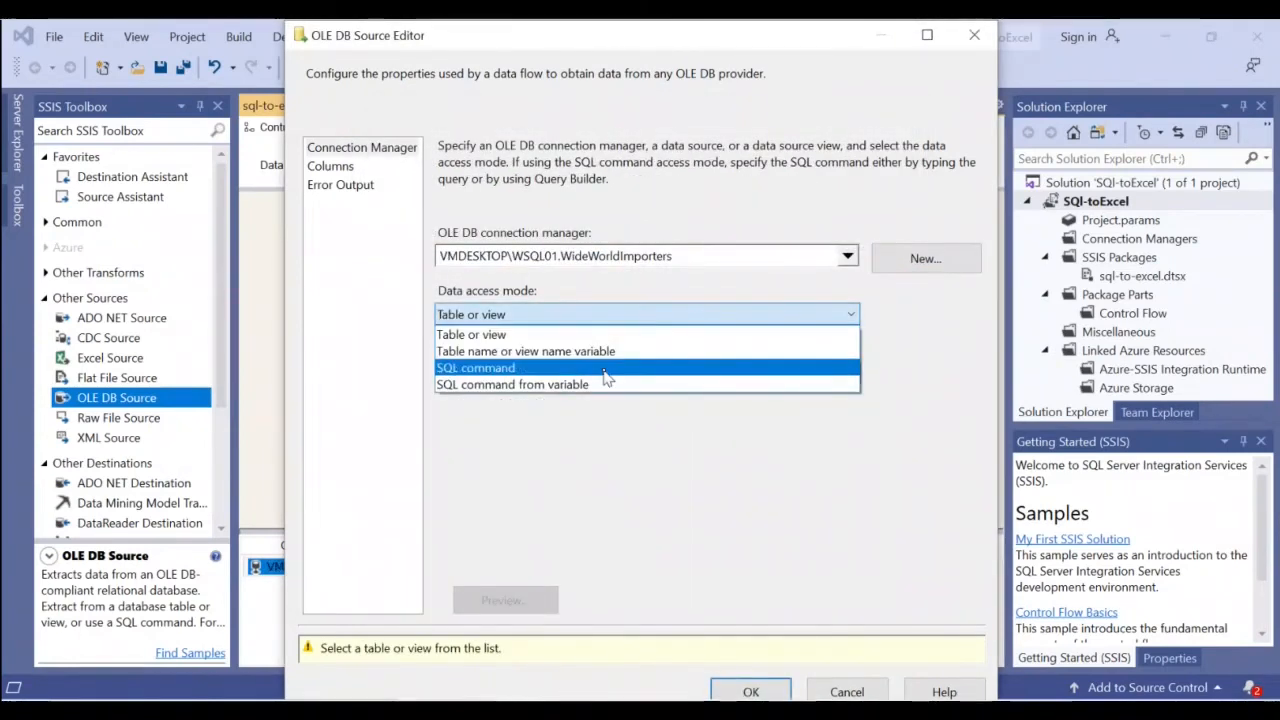
pyautogui.click(612, 367)
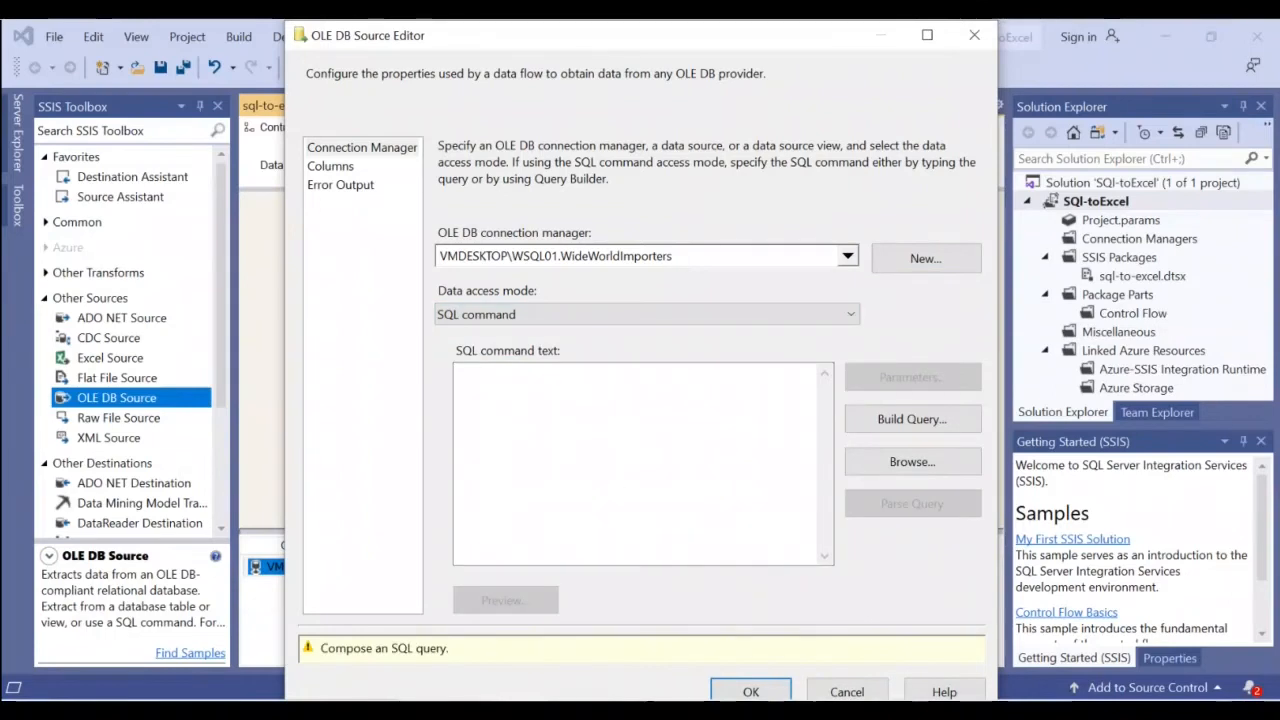
pyautogui.click(846, 710)
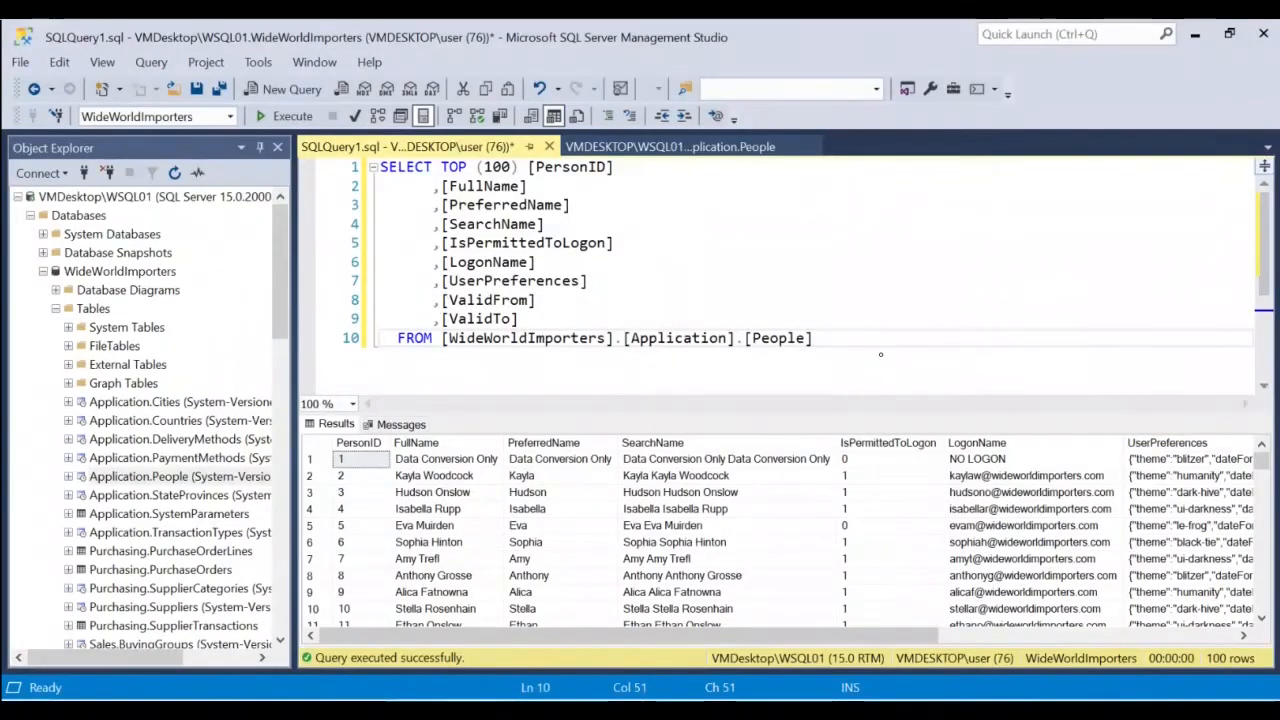
pyautogui.moveTo(881, 349); pyautogui.dragTo(380, 167)
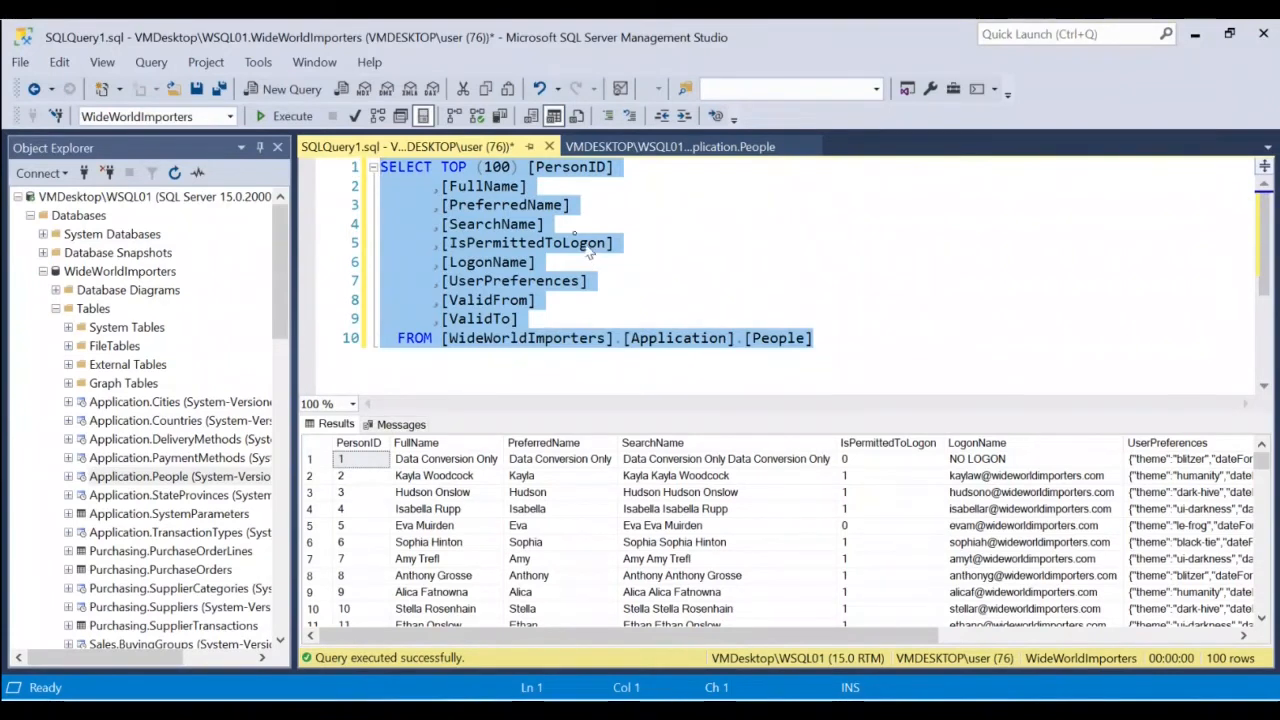
# - Set the People query's TOP row limit to 10000 and run it
pyautogui.click(507, 167)
pyautogui.write('00')
pyautogui.click(285, 116)
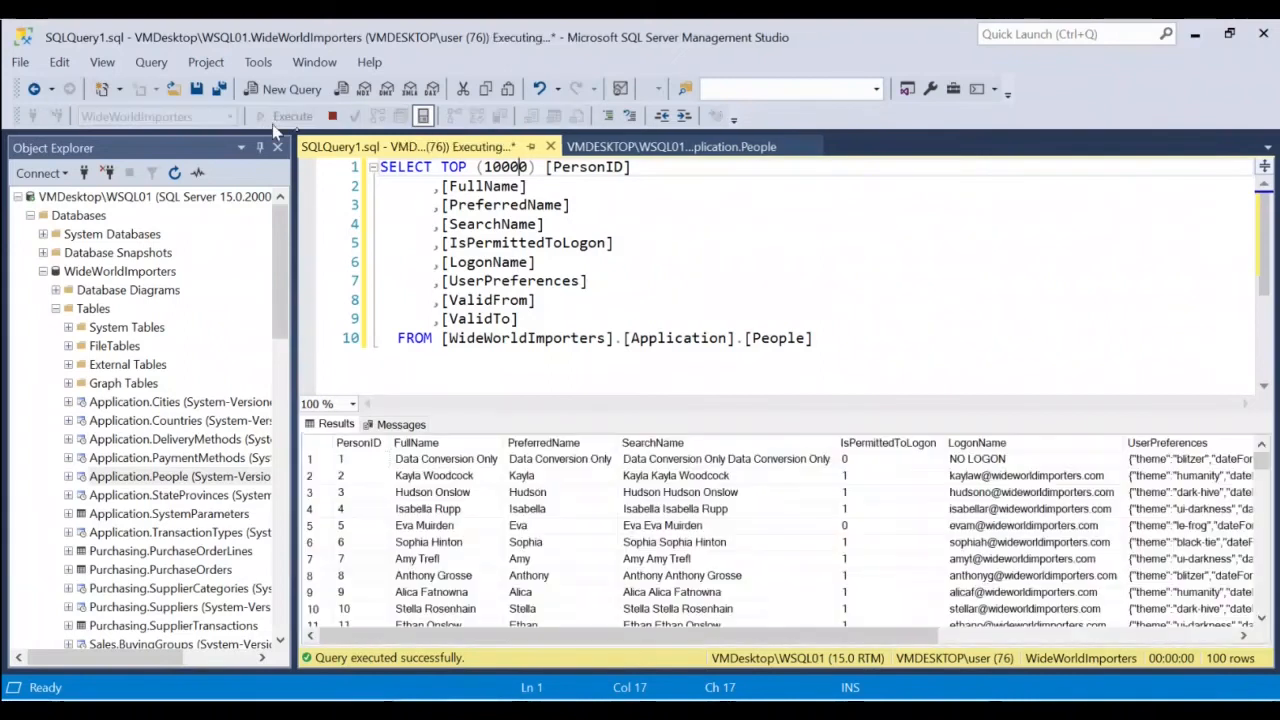
# - Copy the full People query and paste it as the OLE DB source's SQL command text
pyautogui.moveTo(878, 363); pyautogui.dragTo(380, 167)
pyautogui.hotkey('ctrl', 'c')
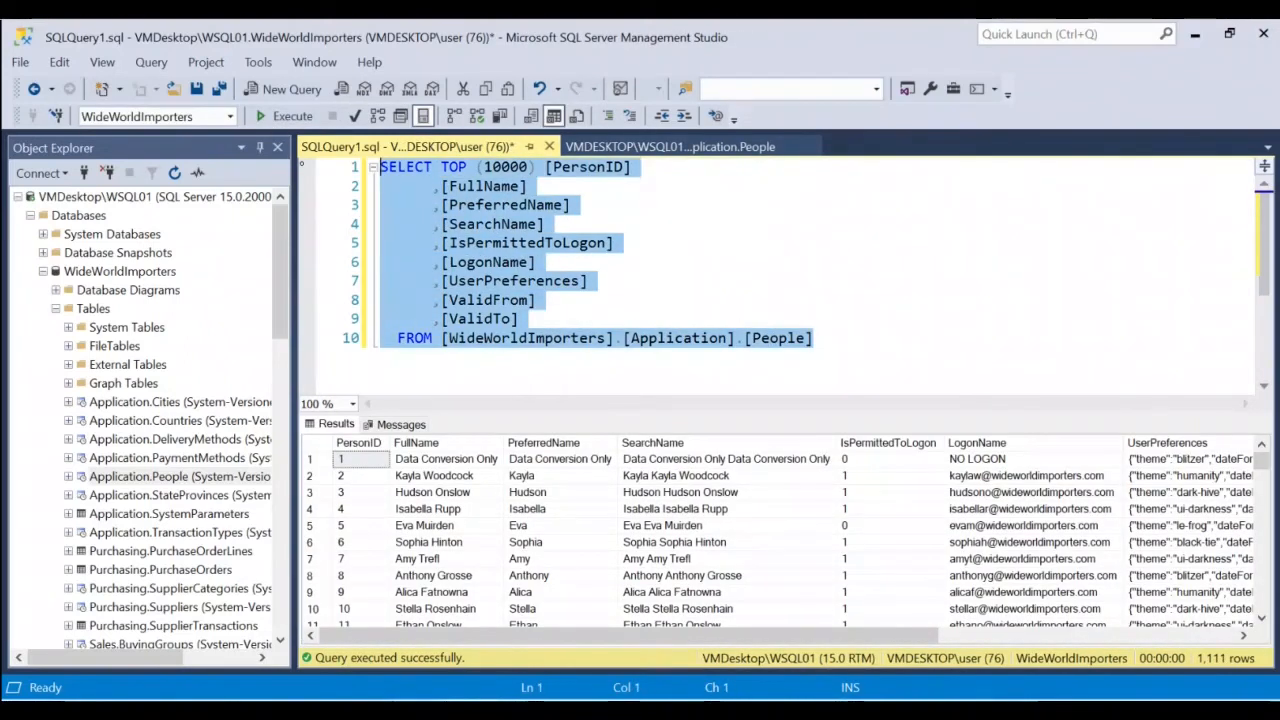
pyautogui.click(1195, 34)
pyautogui.hotkey('ctrl', 'v')
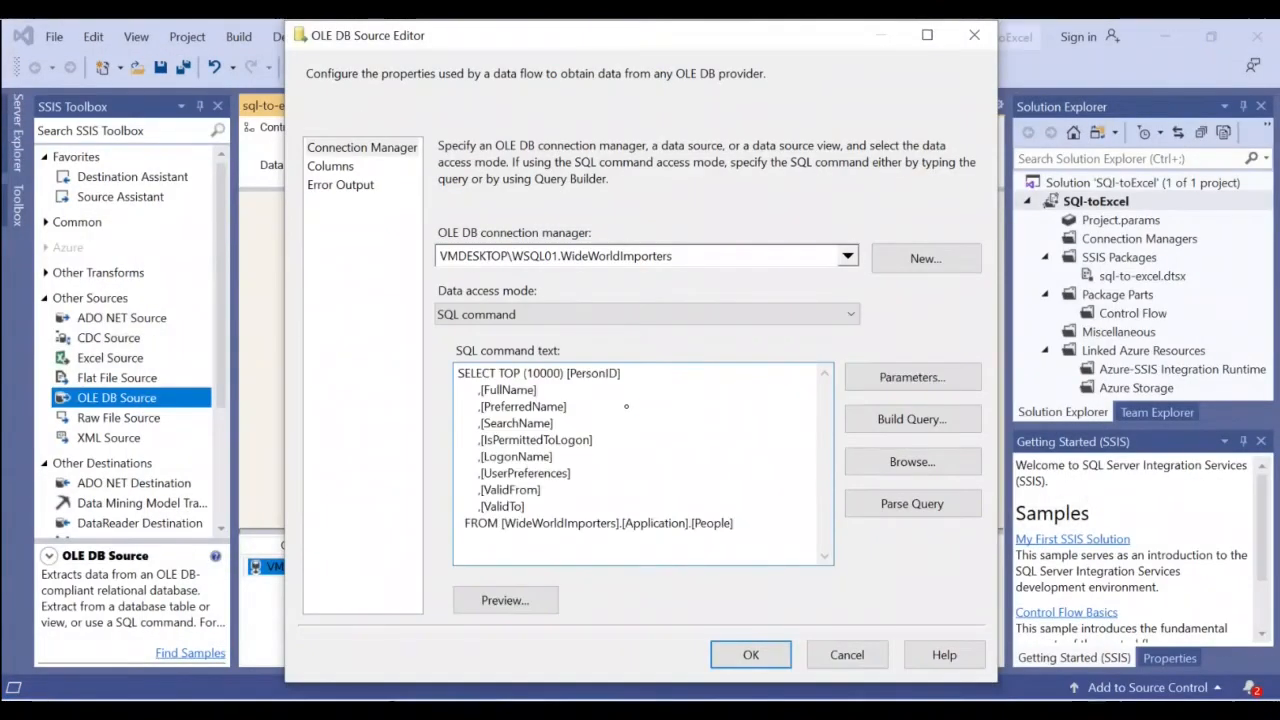
# - Preview the source query's results and inspect the query in Query Builder without keeping changes
pyautogui.click(524, 604)
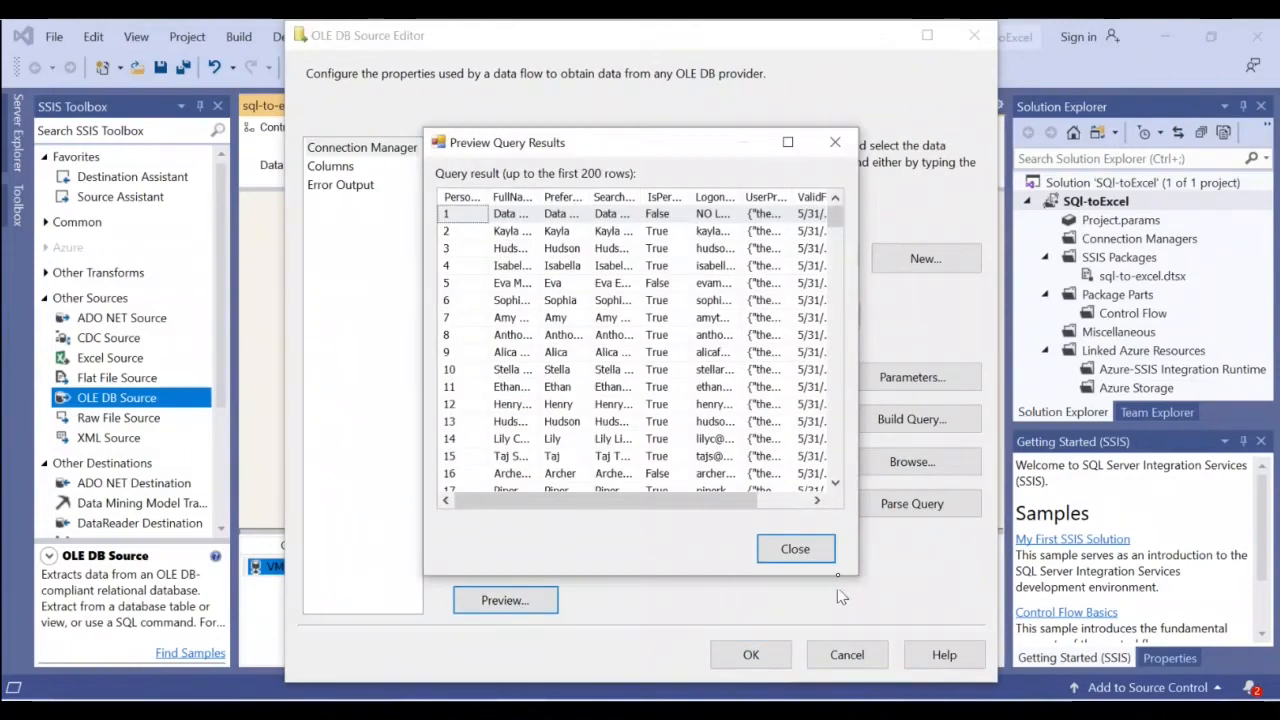
pyautogui.click(805, 549)
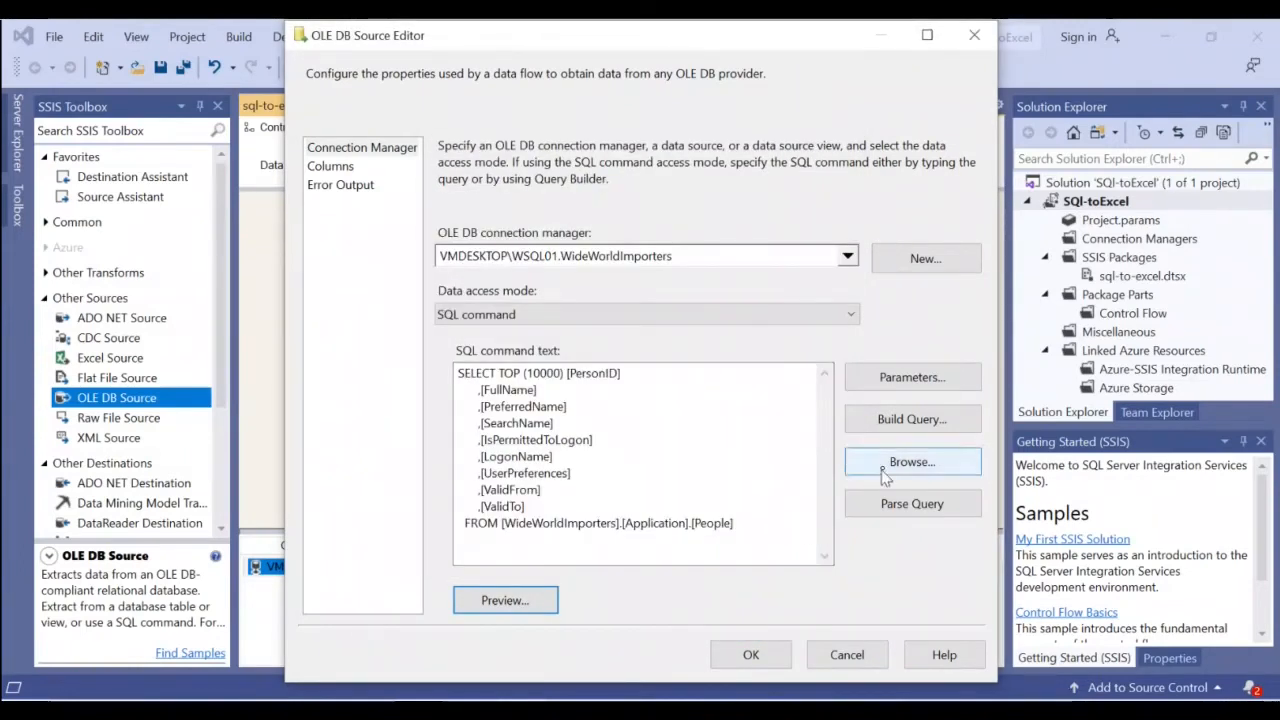
pyautogui.click(953, 425)
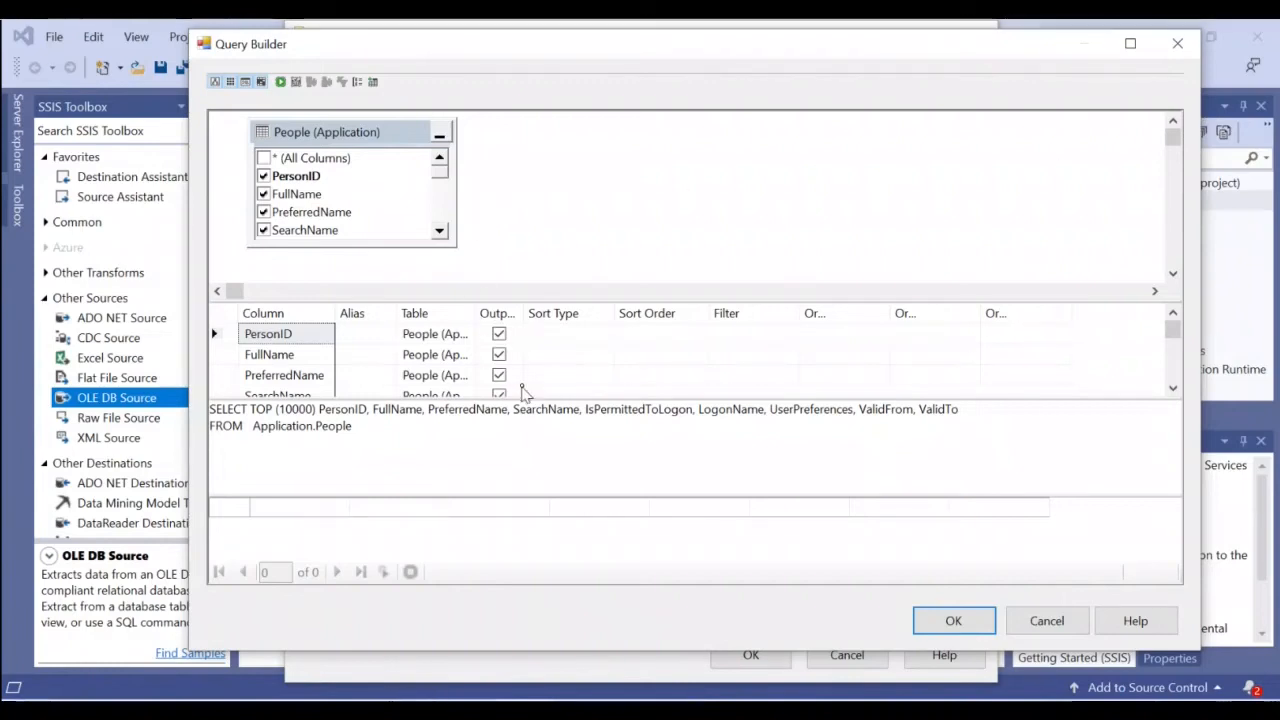
pyautogui.moveTo(413, 443); pyautogui.dragTo(178, 416)
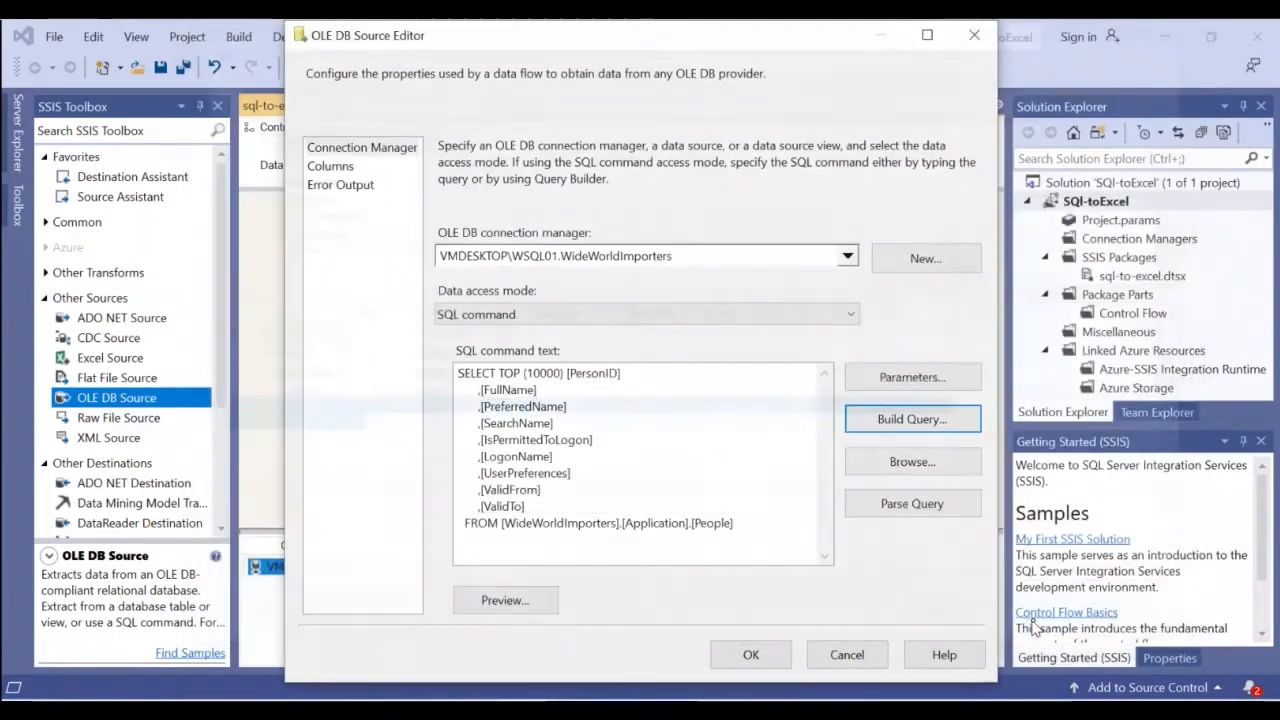
pyautogui.click(1047, 620)
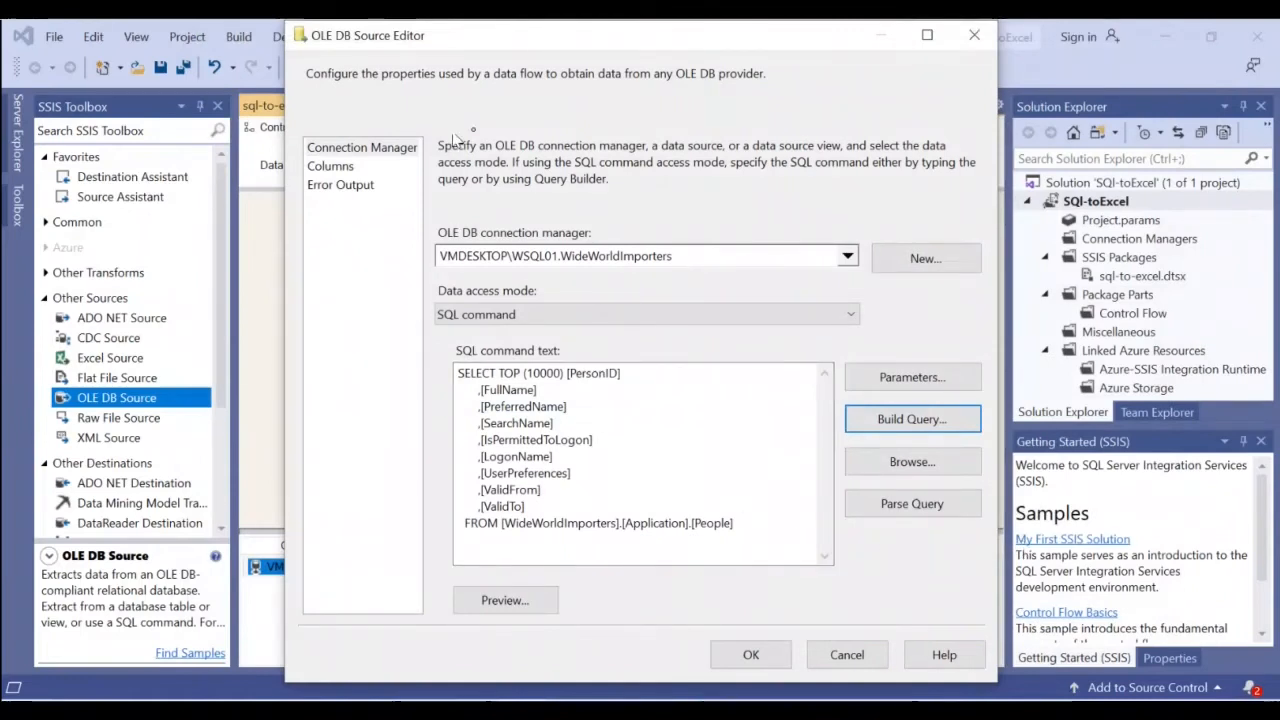
# - Review all available external columns of the OLE DB source and accept its settings
pyautogui.click(330, 167)
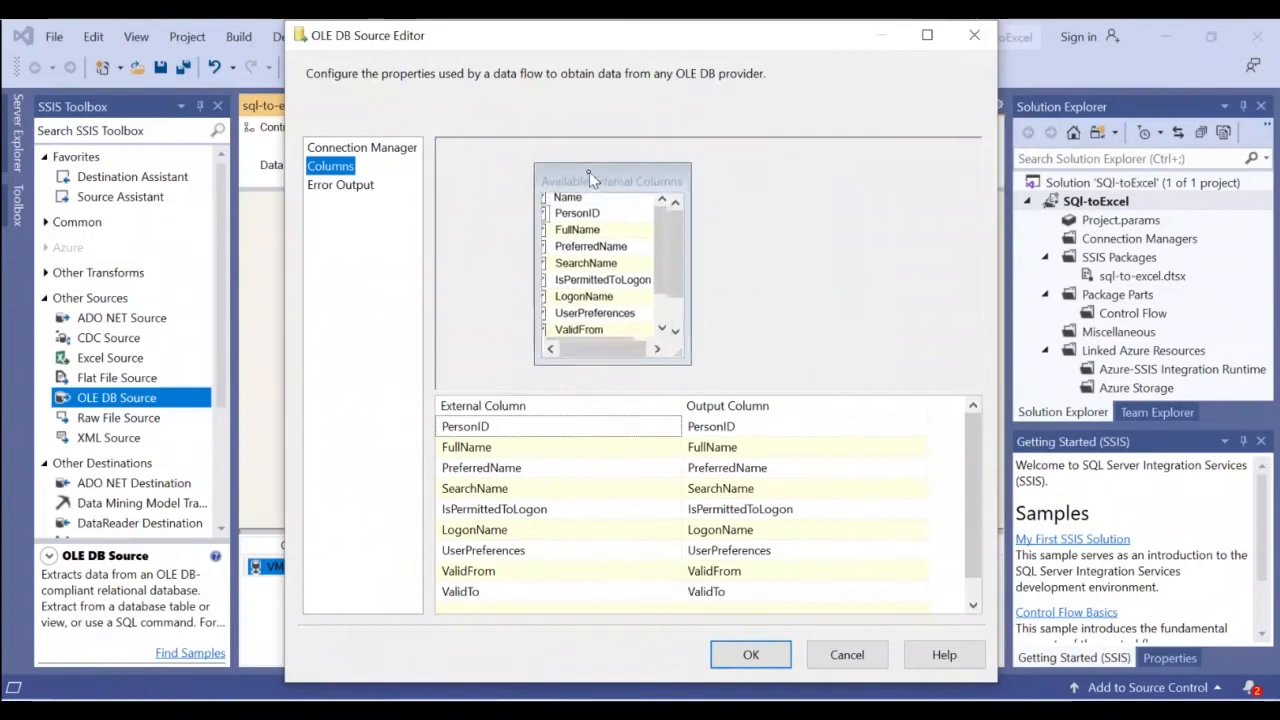
pyautogui.moveTo(663, 355); pyautogui.dragTo(843, 369)
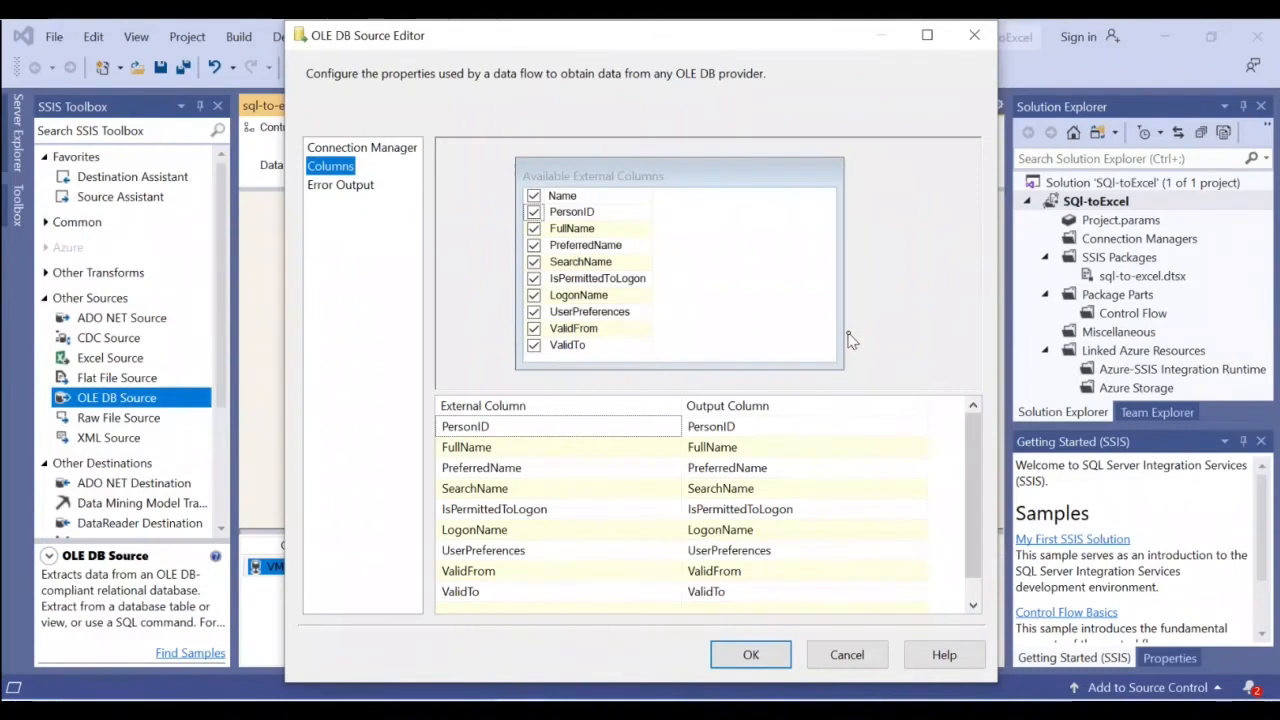
pyautogui.click(754, 655)
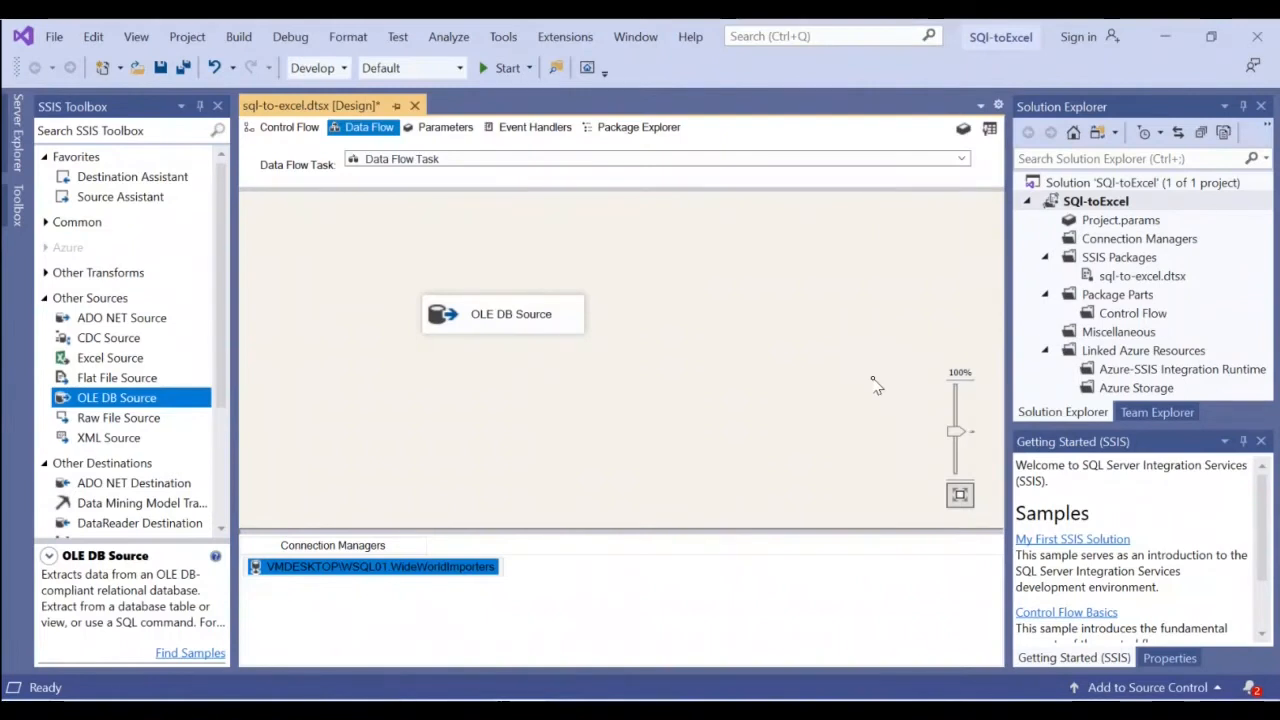
# - Add an Excel Destination to the data flow and connect the OLE DB Source's output to it
pyautogui.click(46, 298)
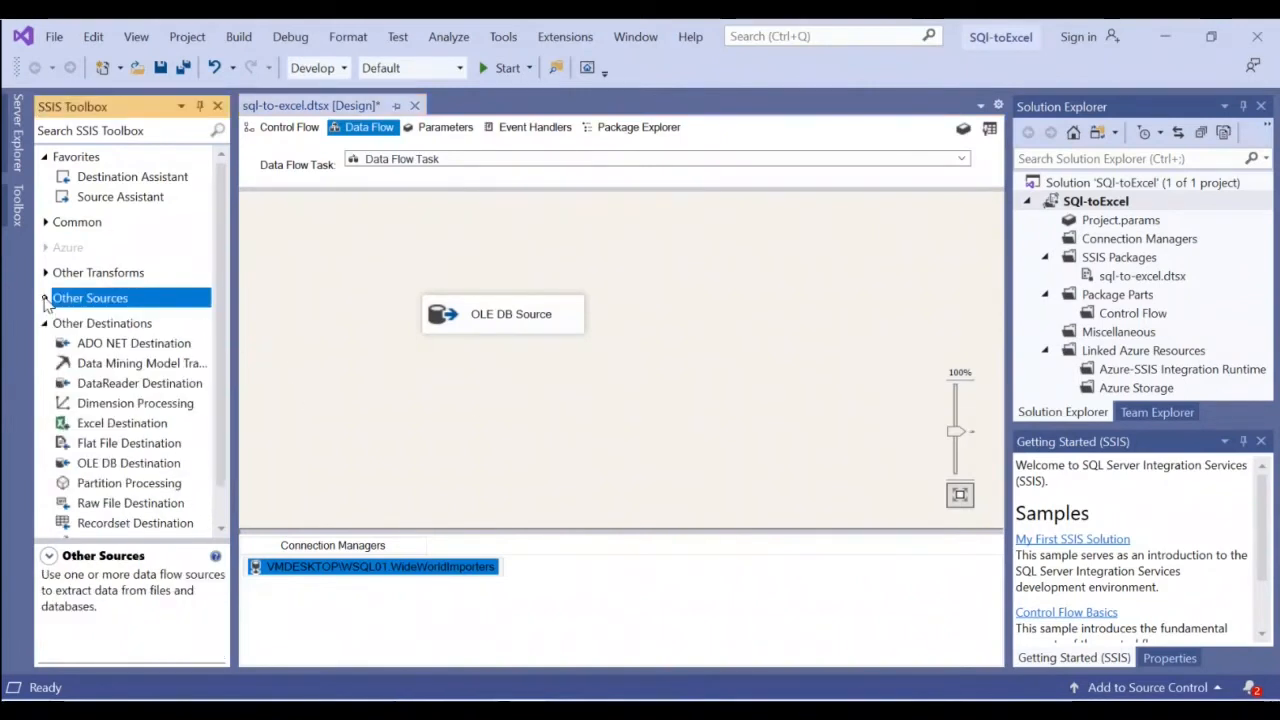
pyautogui.click(150, 428)
pyautogui.moveTo(282, 427); pyautogui.dragTo(596, 398)
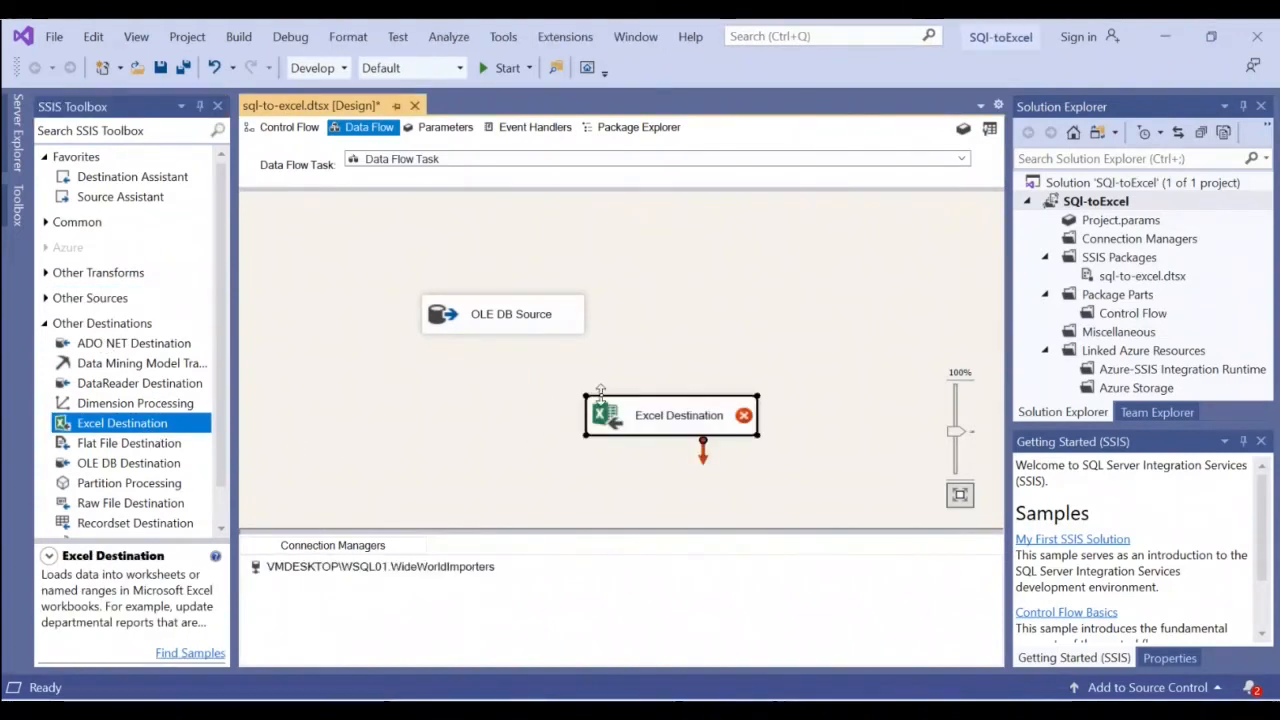
pyautogui.click(497, 316)
pyautogui.moveTo(513, 367); pyautogui.dragTo(646, 424)
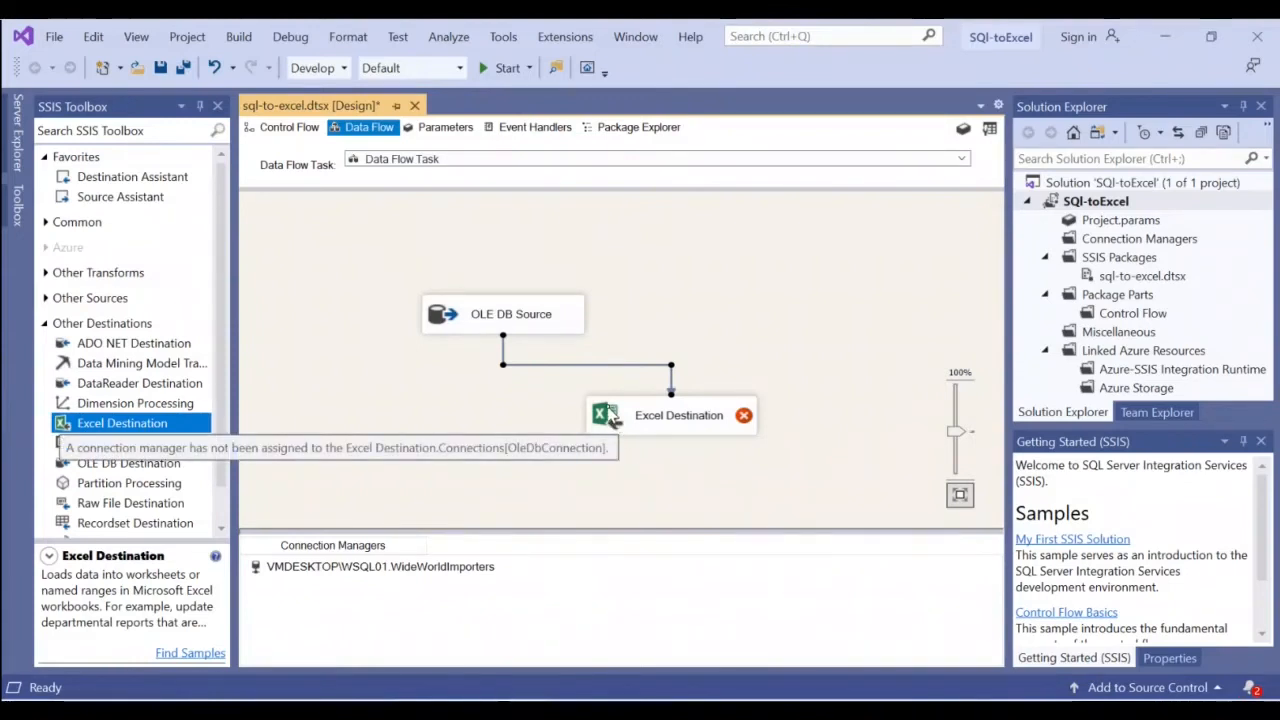
# - Start a new Excel connection manager for the Excel Destination, with the file Results in D:\Export as its path
pyautogui.doubleClick(610, 418)
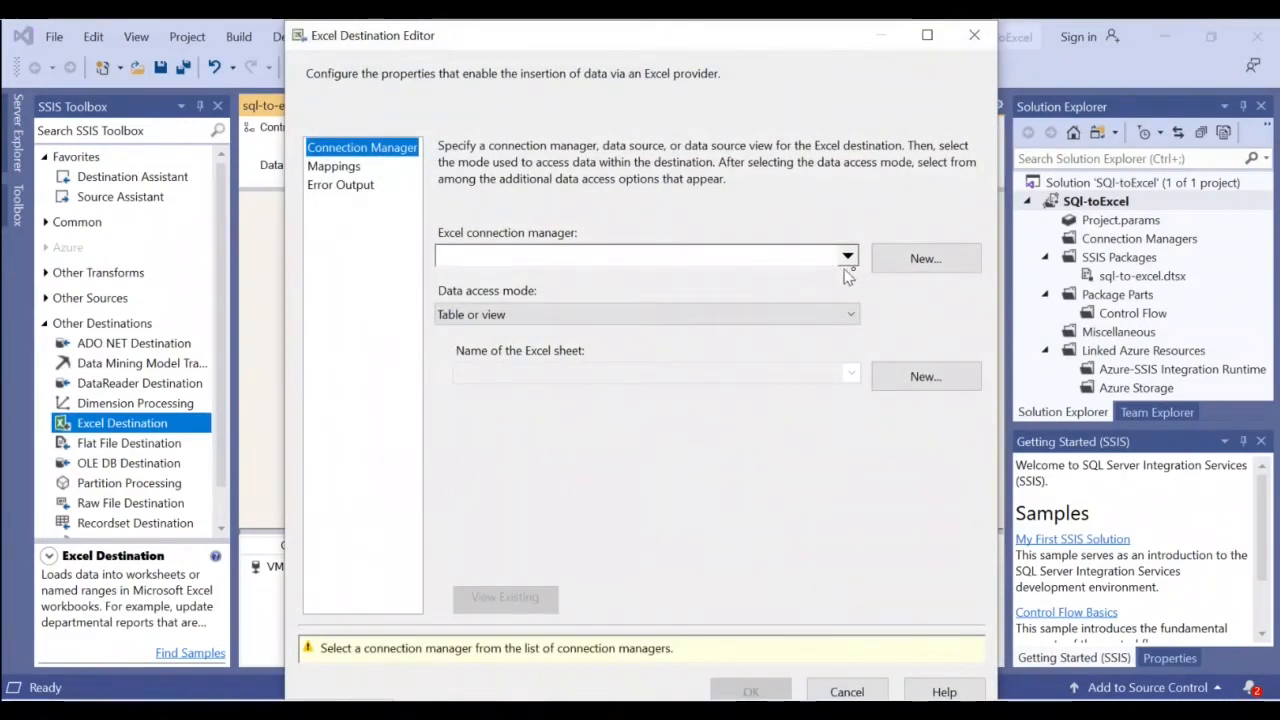
pyautogui.click(928, 262)
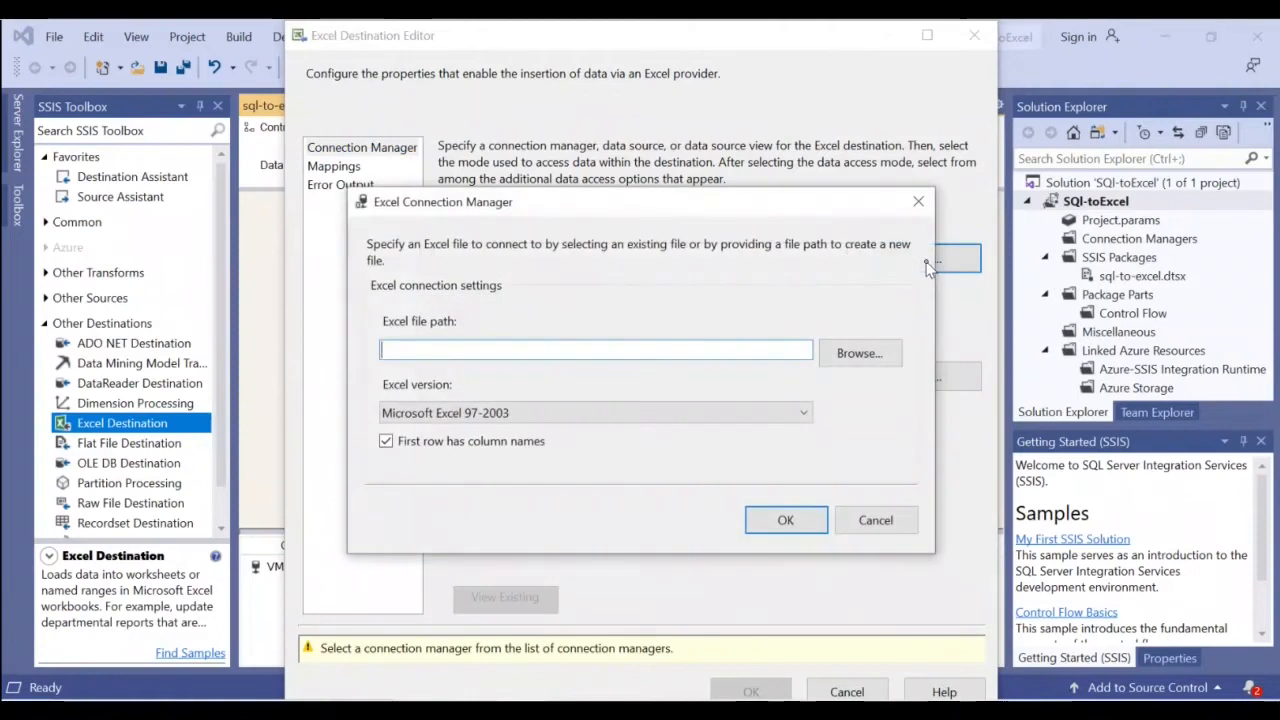
pyautogui.click(846, 354)
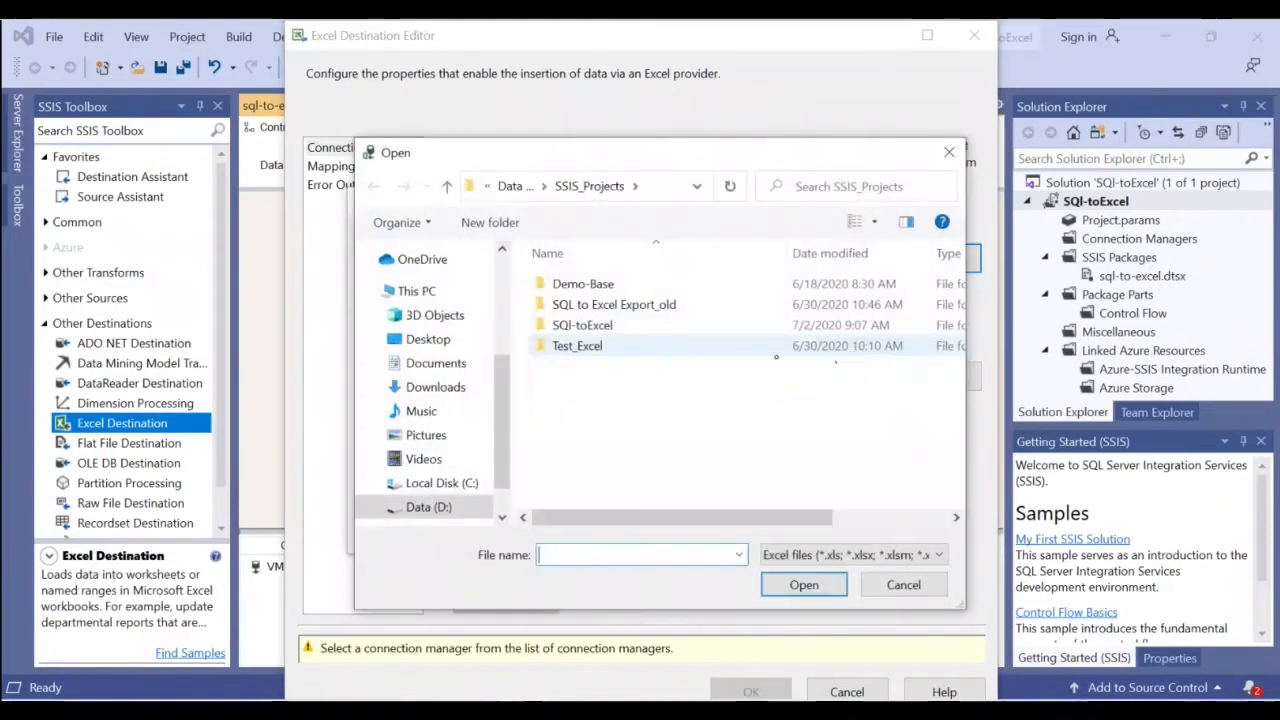
pyautogui.click(430, 507)
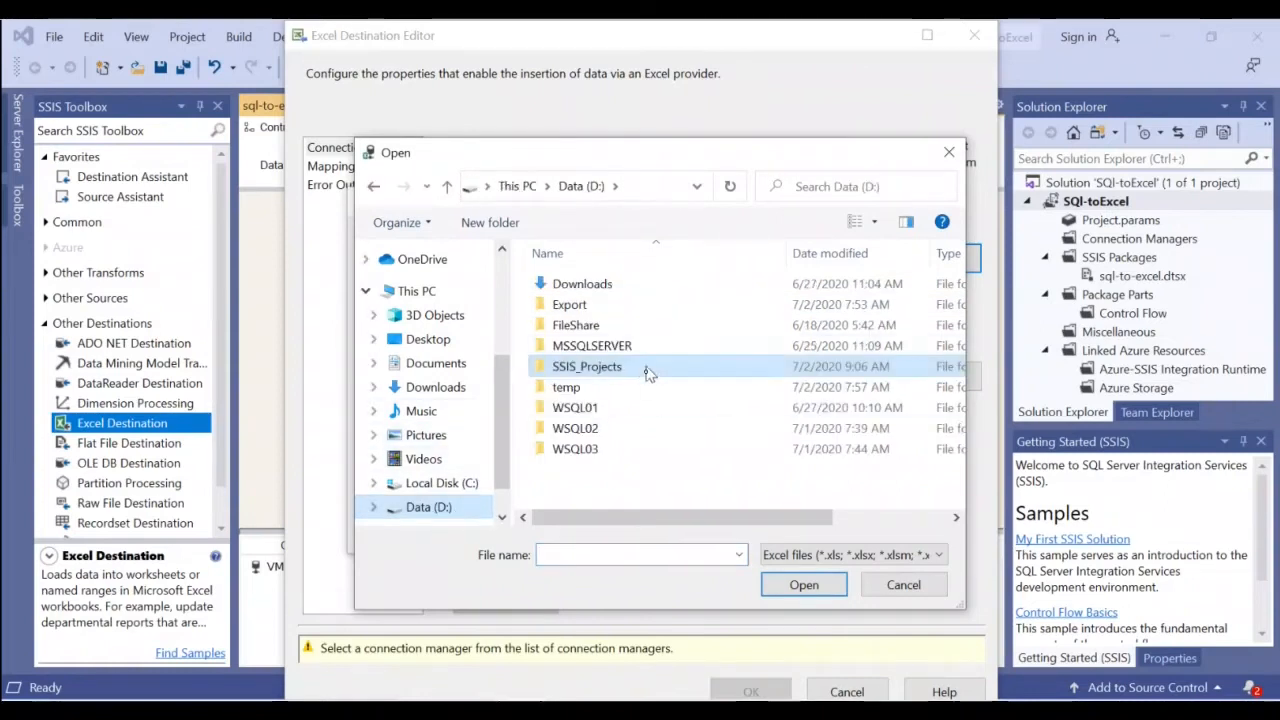
pyautogui.doubleClick(570, 305)
pyautogui.click(618, 555)
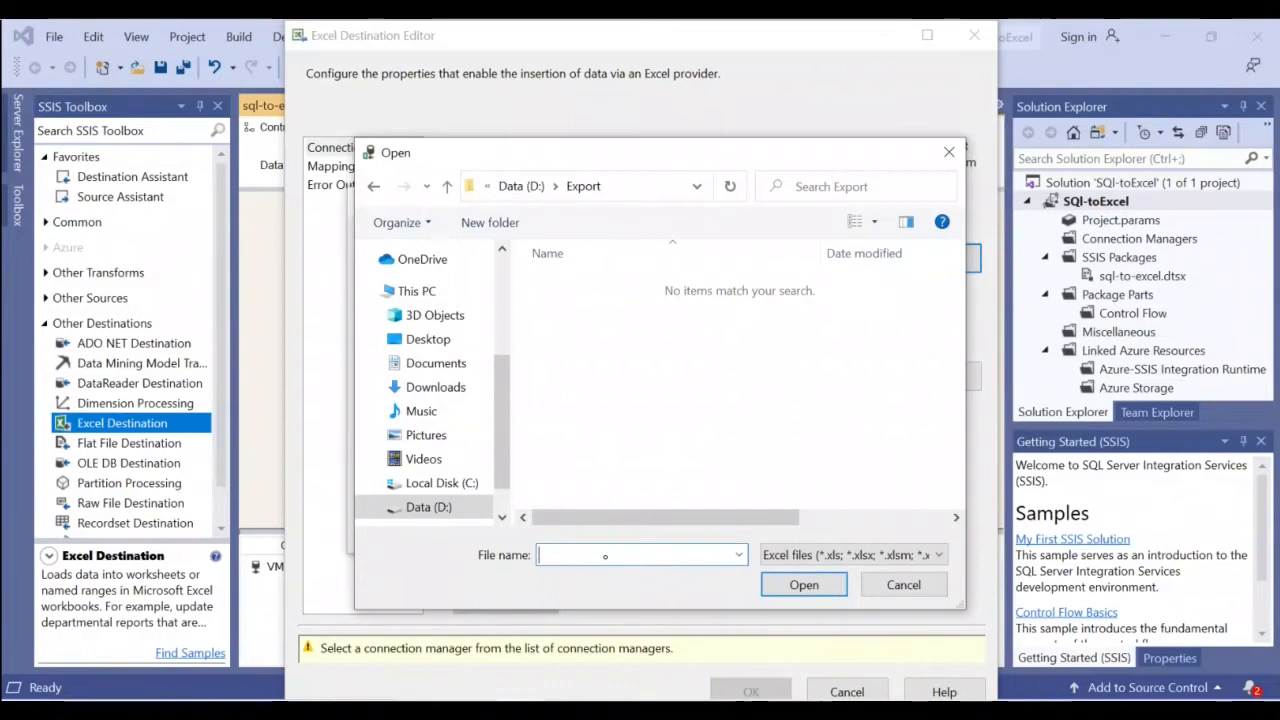
pyautogui.write('exce')
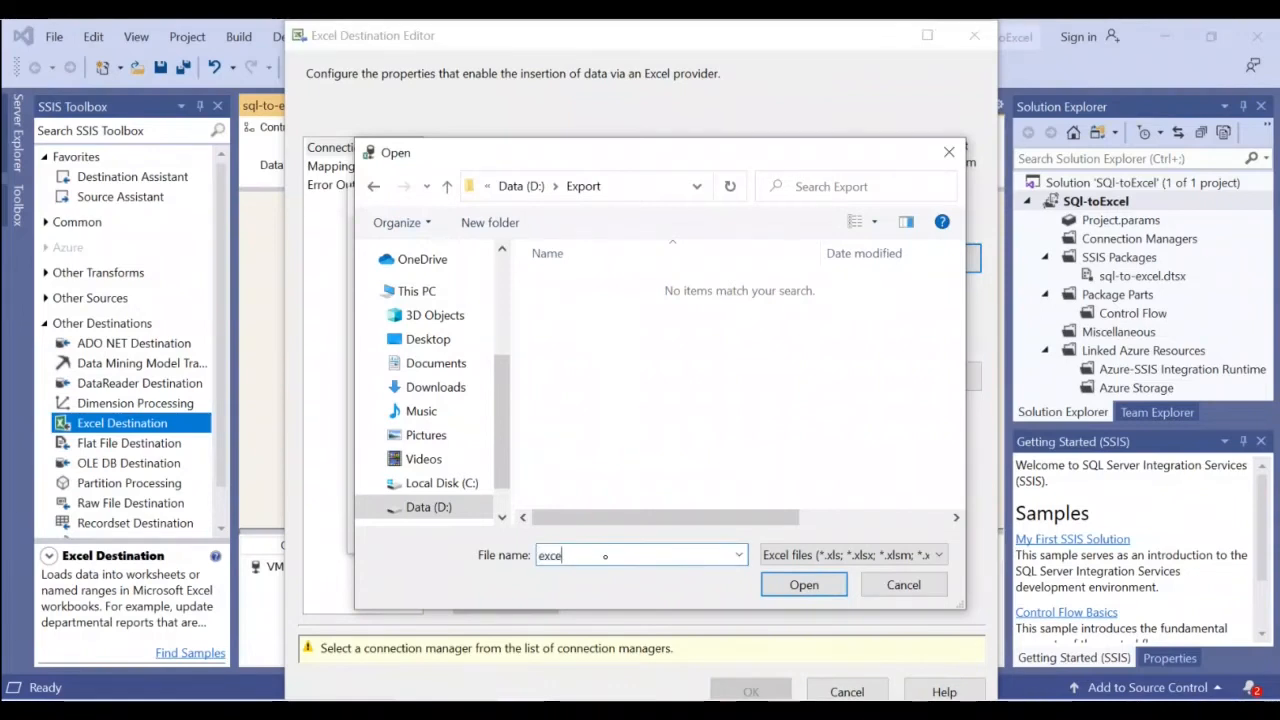
pyautogui.write('Results')
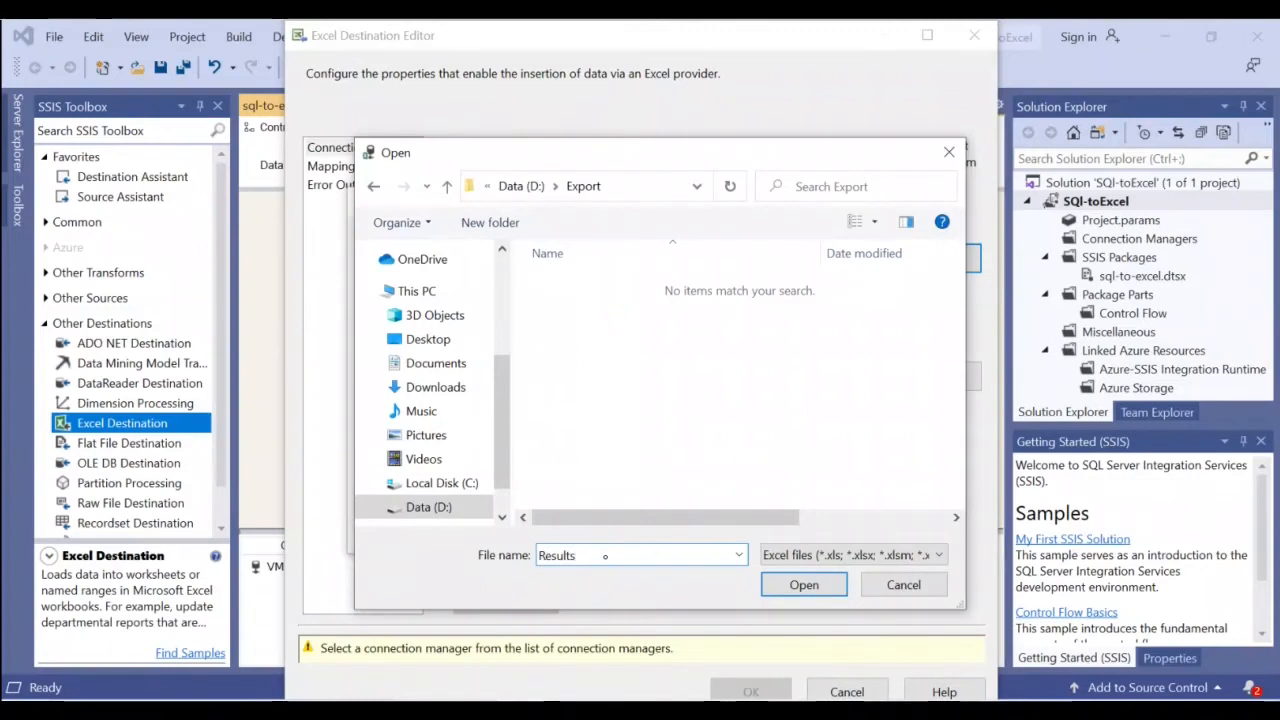
pyautogui.click(812, 590)
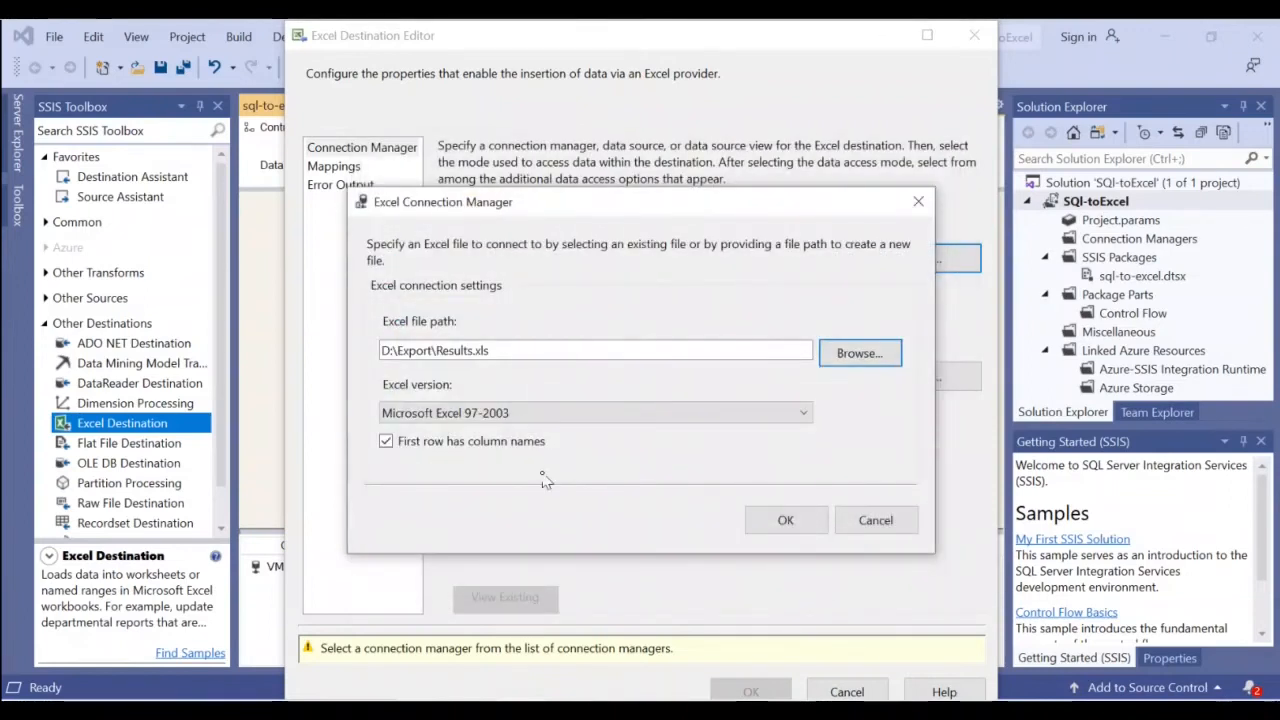
# - Set the Excel version to Microsoft Excel 2007-2010, turn off First row has column names, and accept the connection
pyautogui.doubleClick(487, 350)
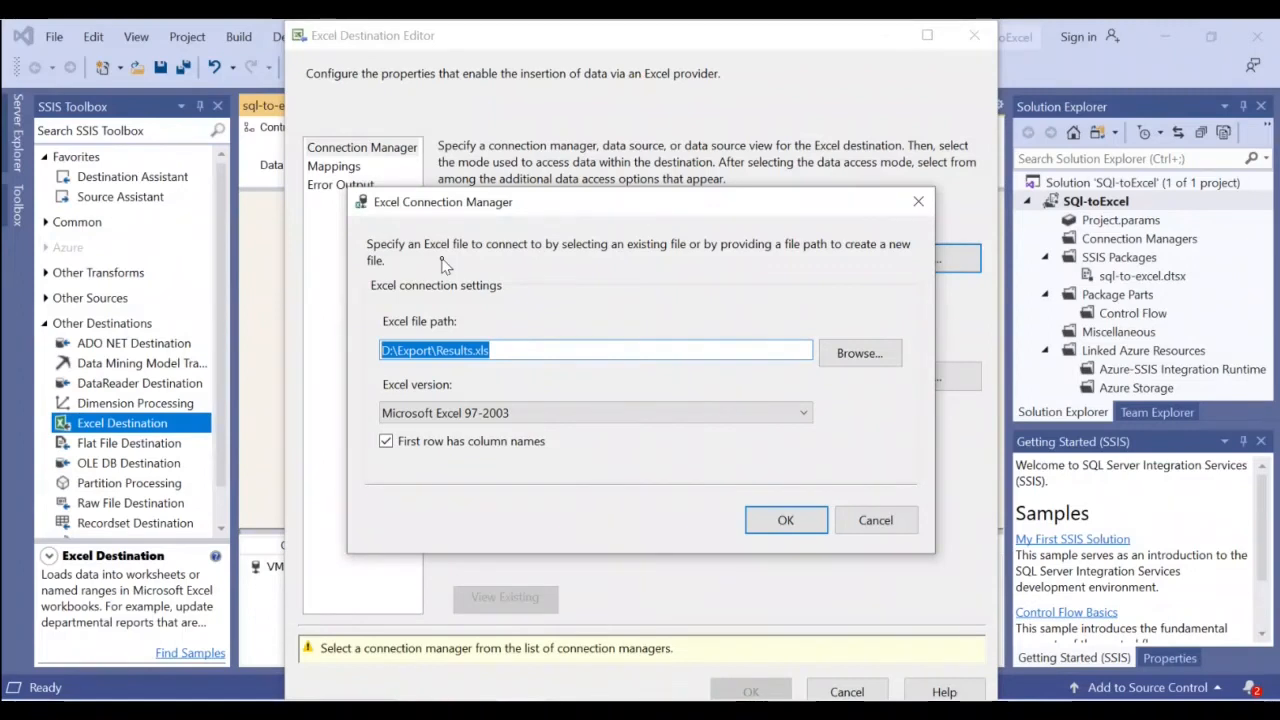
pyautogui.click(551, 415)
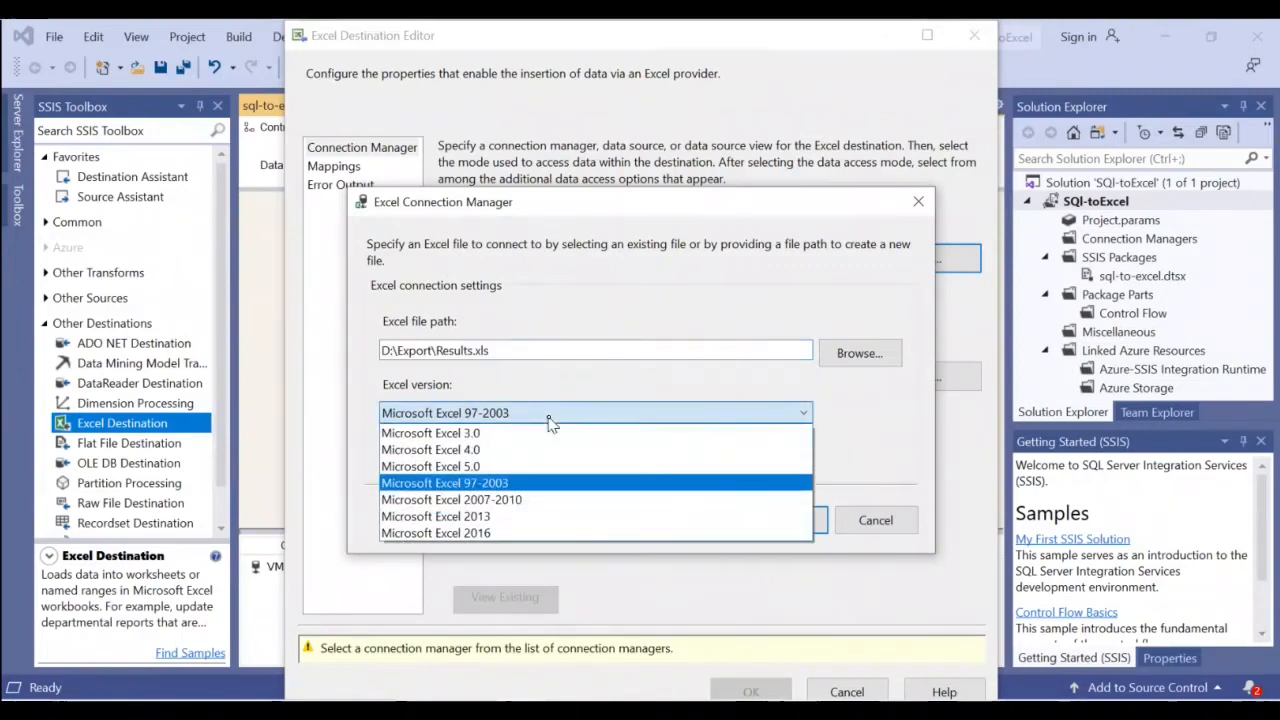
pyautogui.click(527, 500)
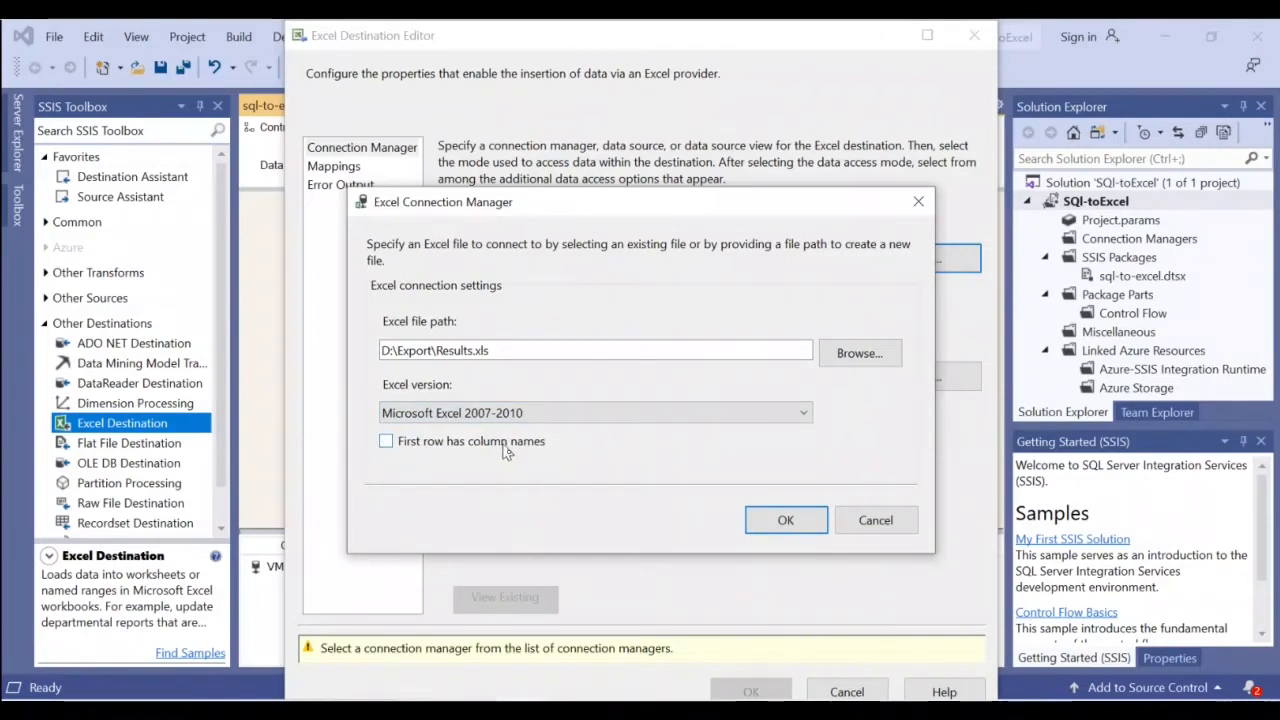
pyautogui.click(786, 521)
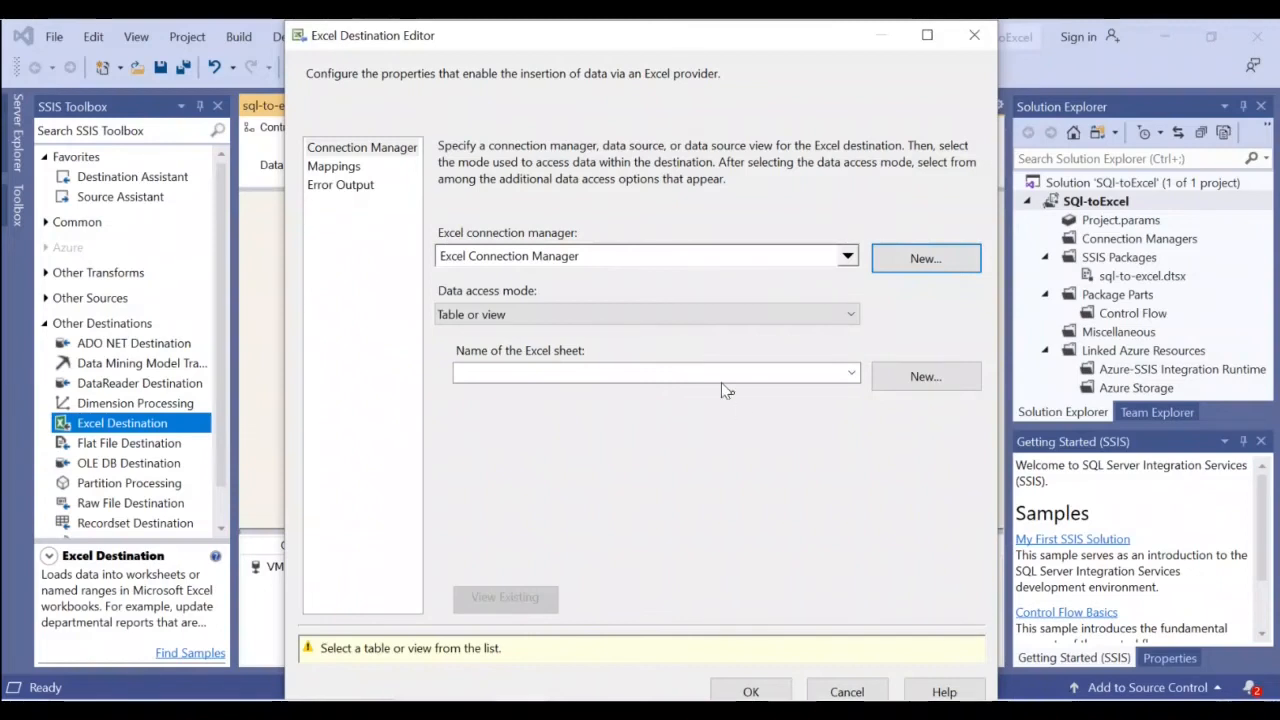
# - Try to create a new Excel sheet for the destination from the default CREATE TABLE statement
pyautogui.click(916, 378)
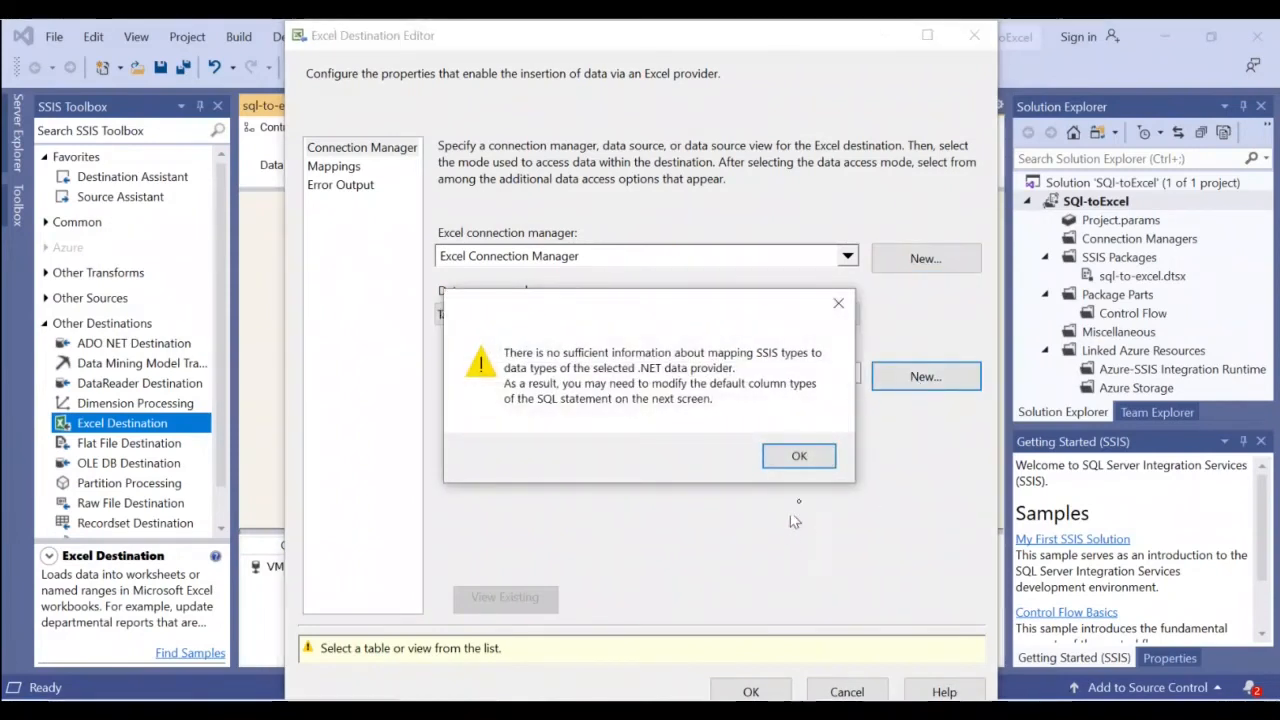
pyautogui.click(797, 463)
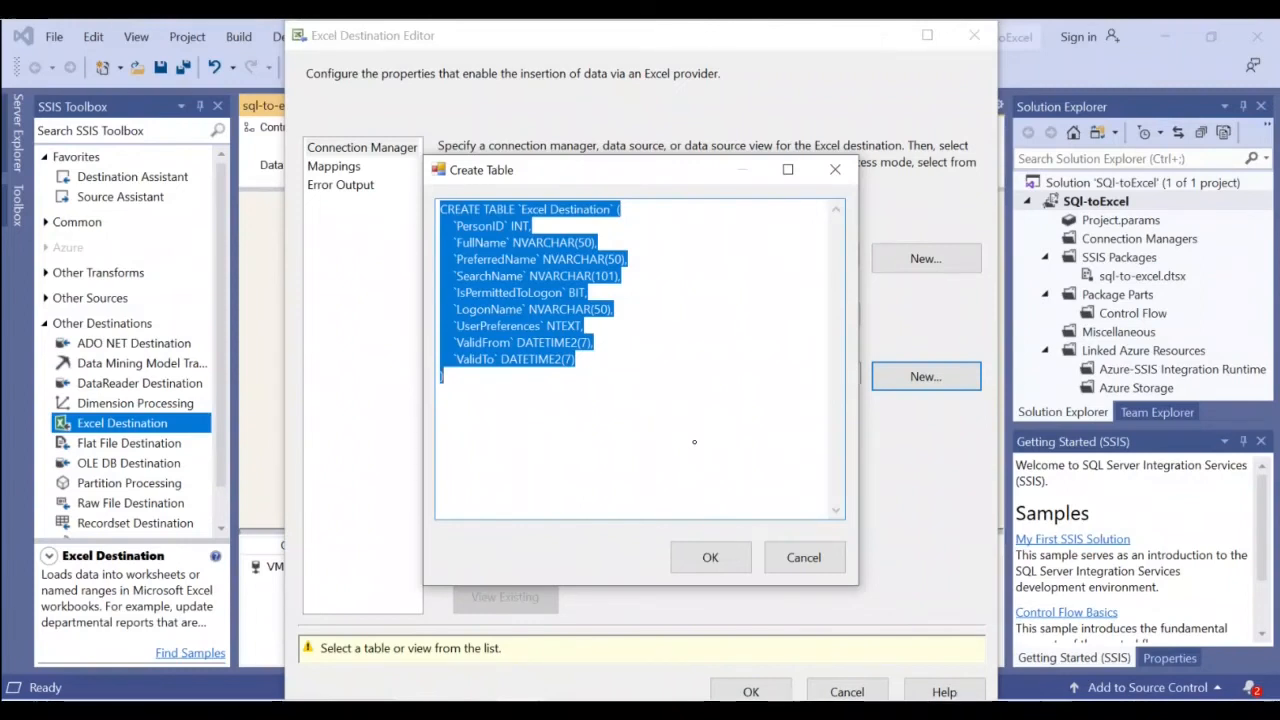
pyautogui.click(707, 557)
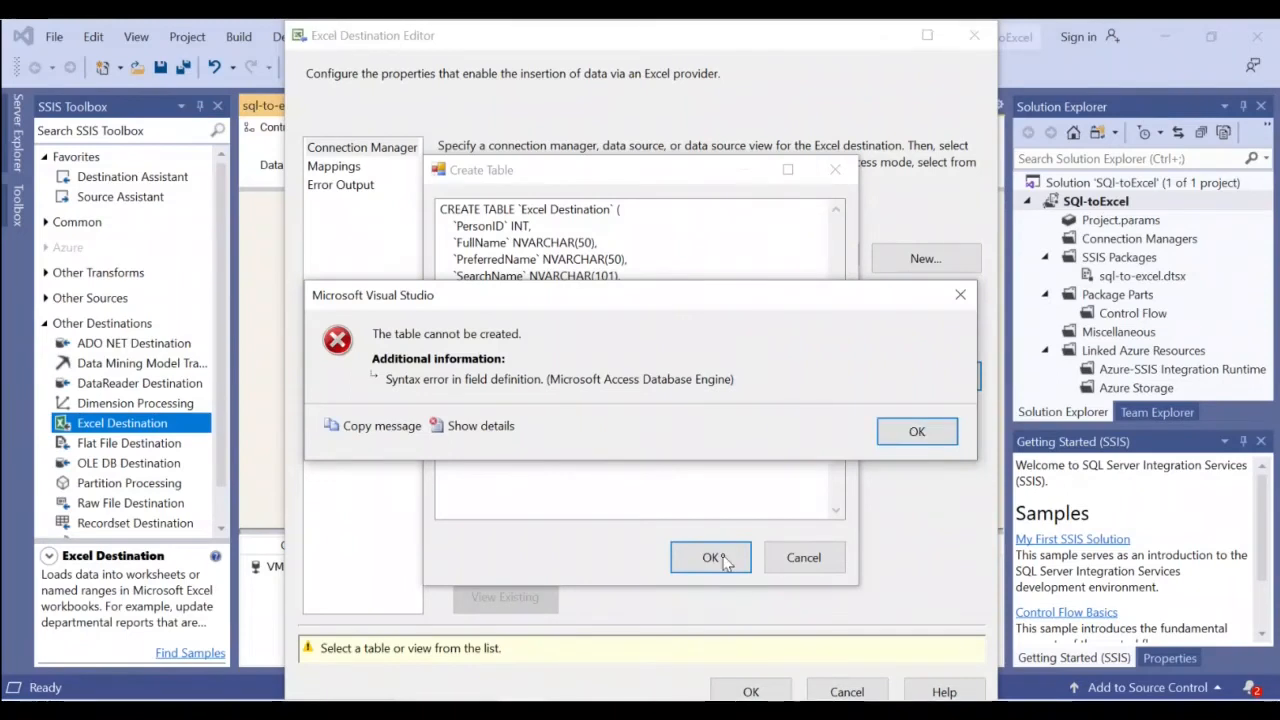
pyautogui.click(917, 434)
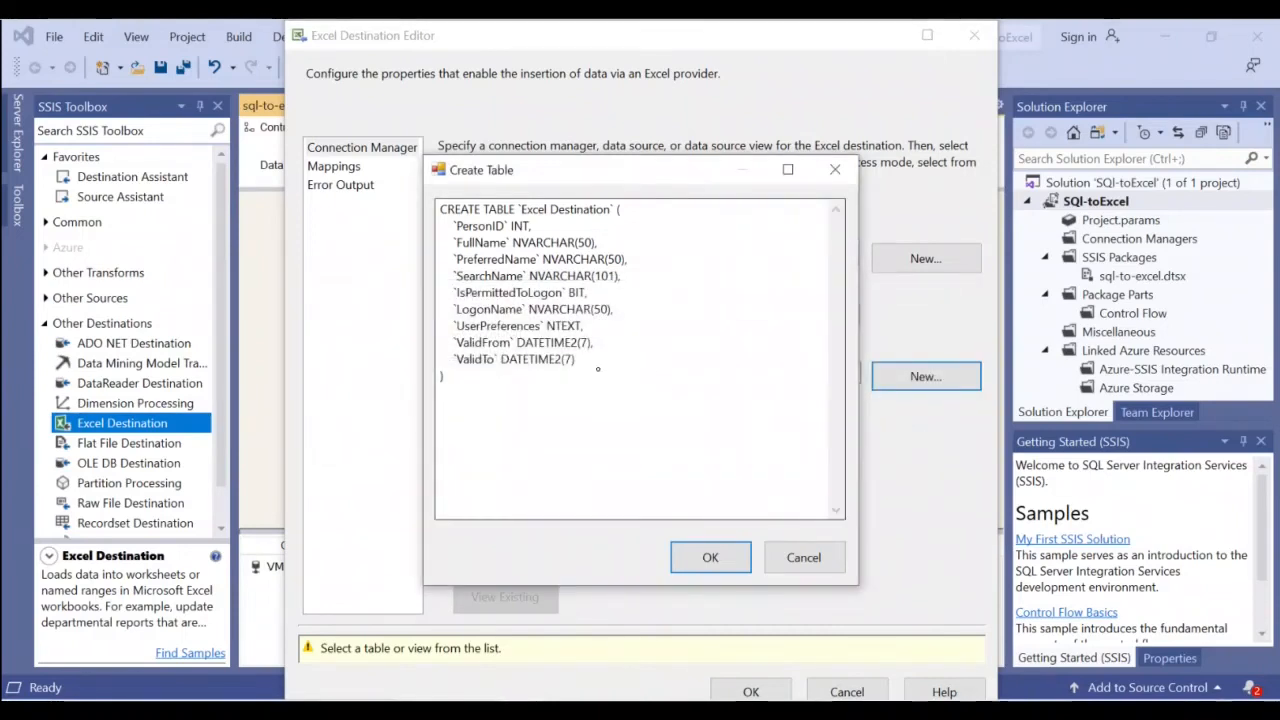
# - Remove the ValidFrom and ValidTo columns and the trailing comma from the CREATE TABLE statement, and create the sheet
pyautogui.moveTo(592, 358); pyautogui.dragTo(386, 347)
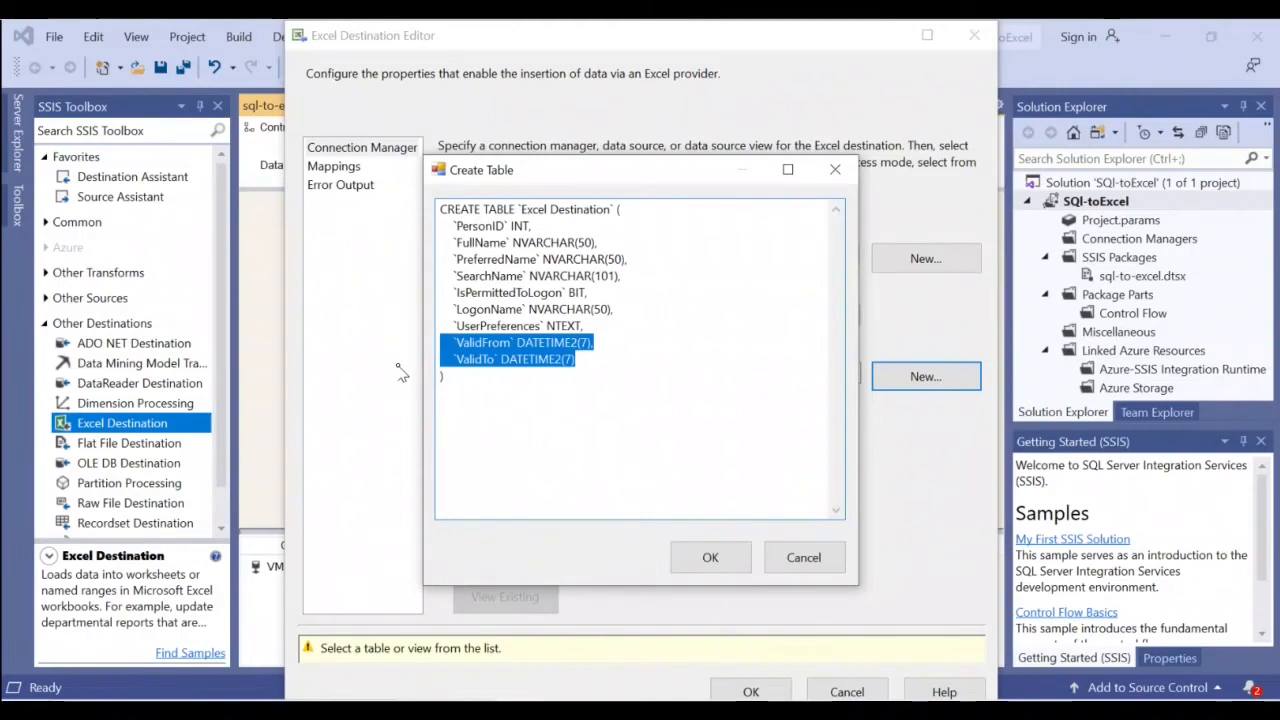
pyautogui.press('Delete')
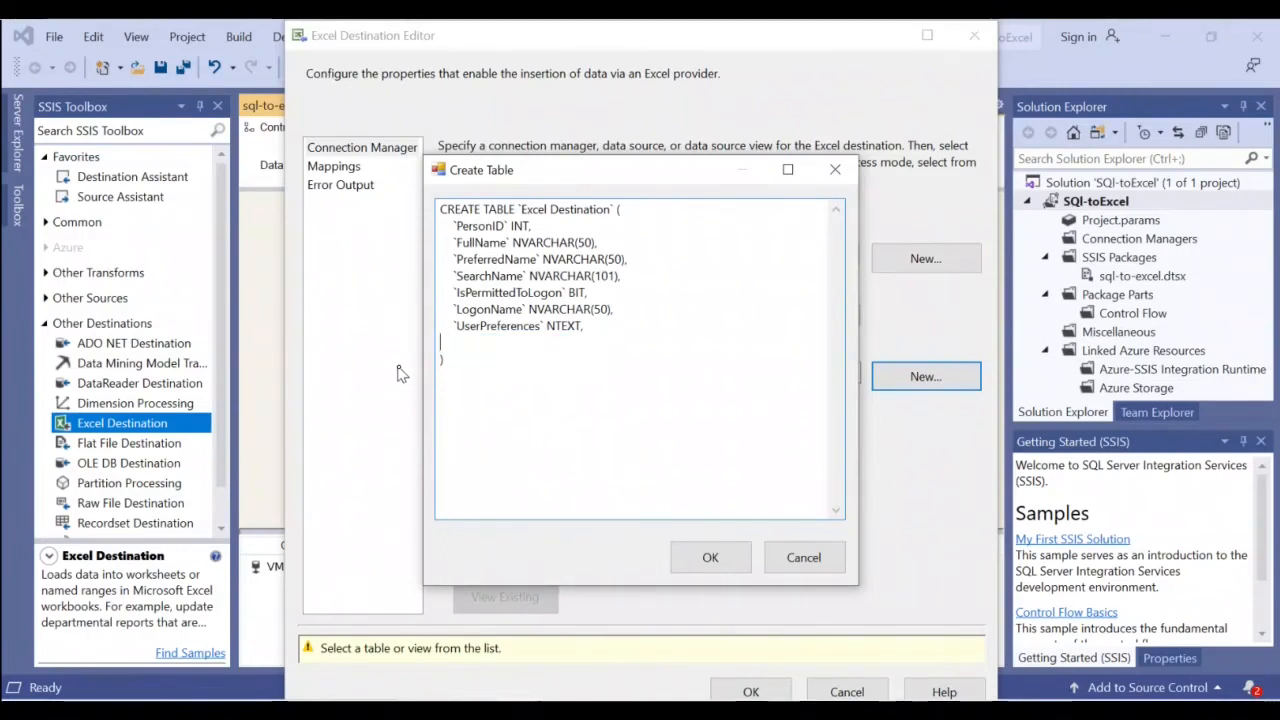
pyautogui.press('BackSpace')
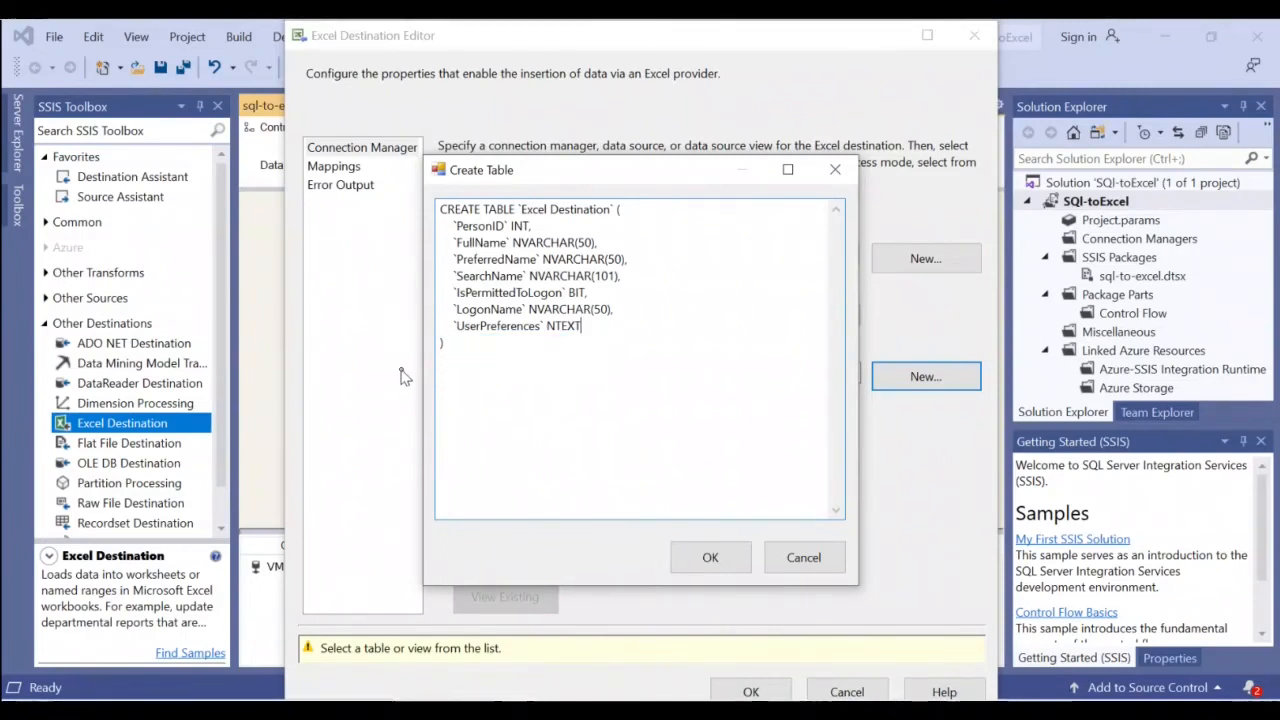
pyautogui.click(725, 565)
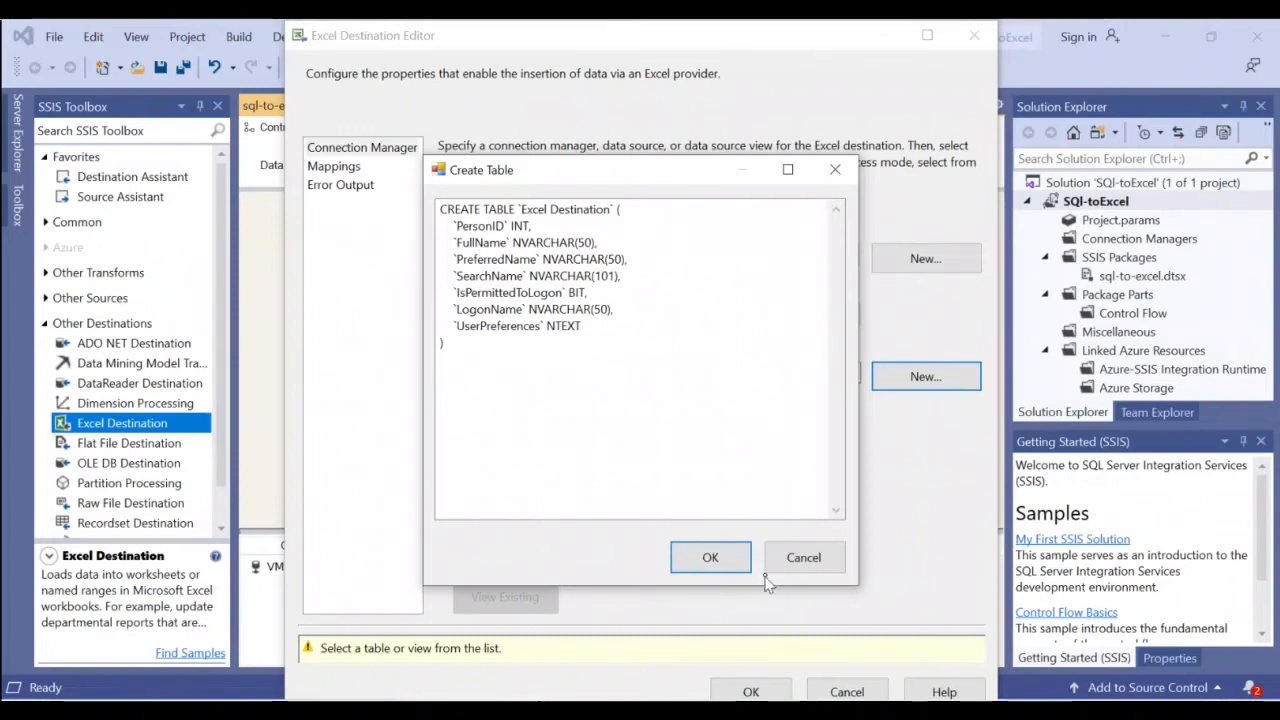
pyautogui.click(710, 559)
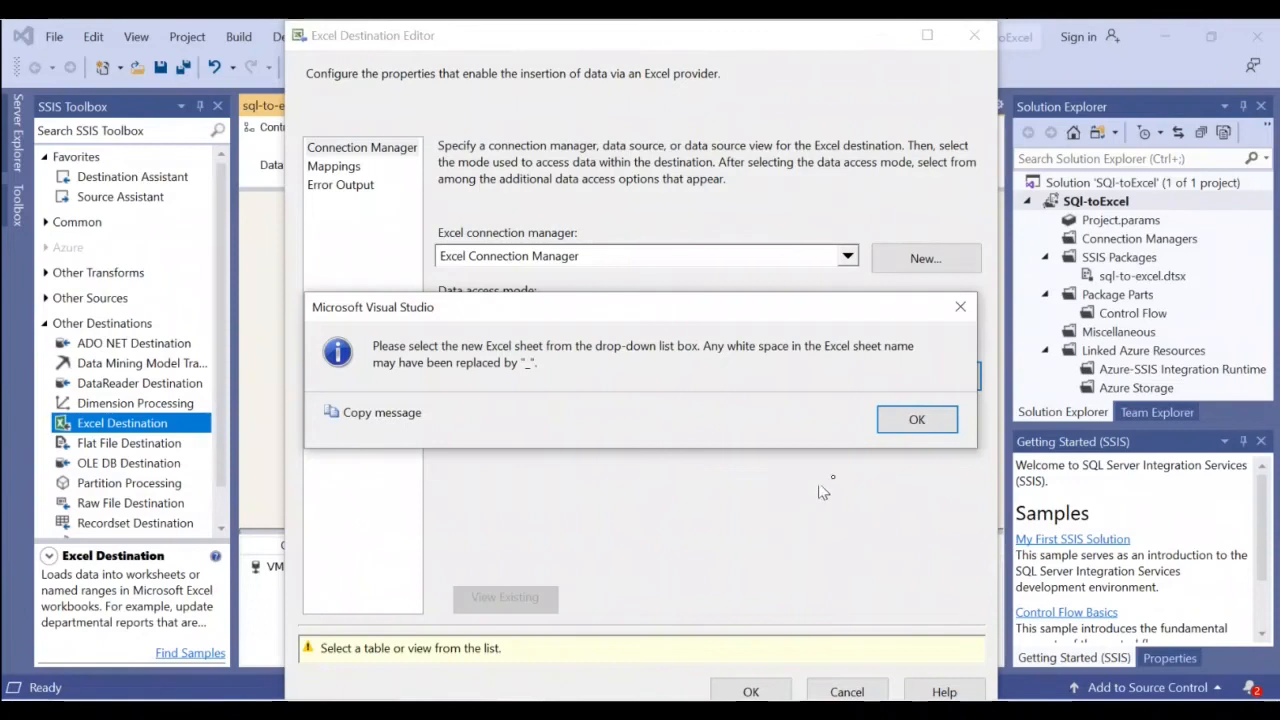
pyautogui.click(924, 425)
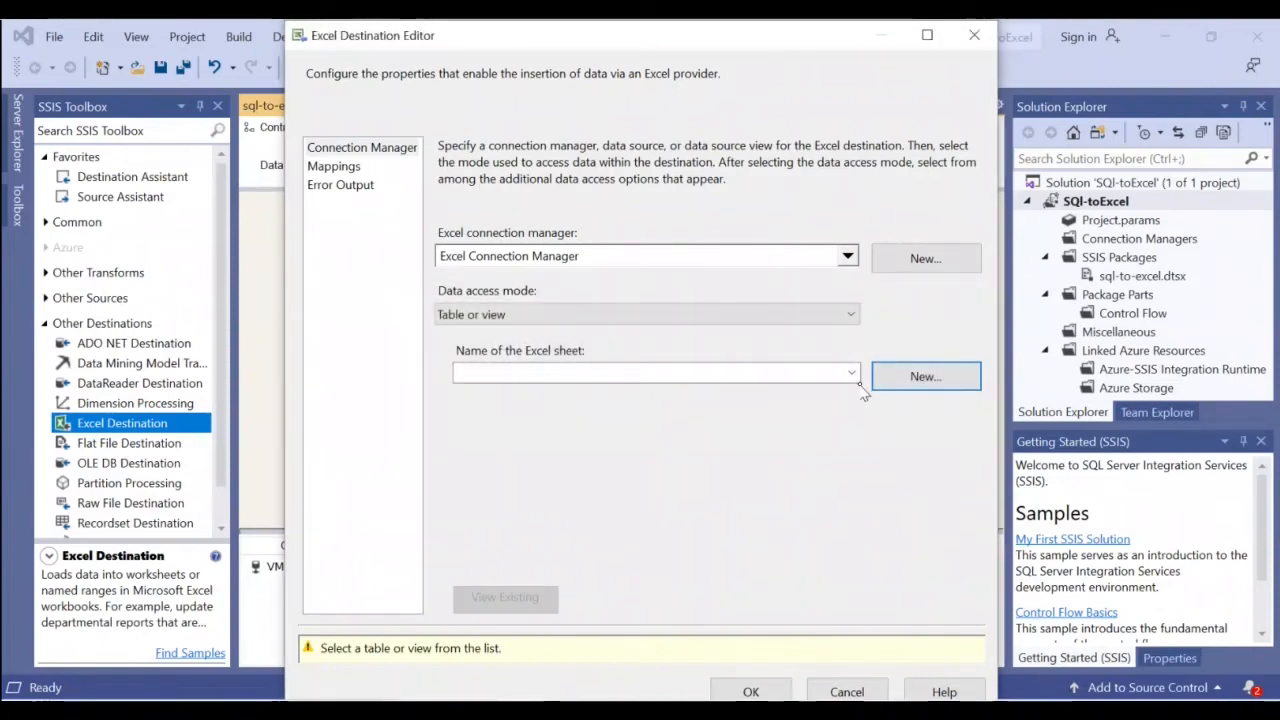
# - Select Excel_Destination$ as the destination's Excel sheet and show its column mappings
pyautogui.click(852, 376)
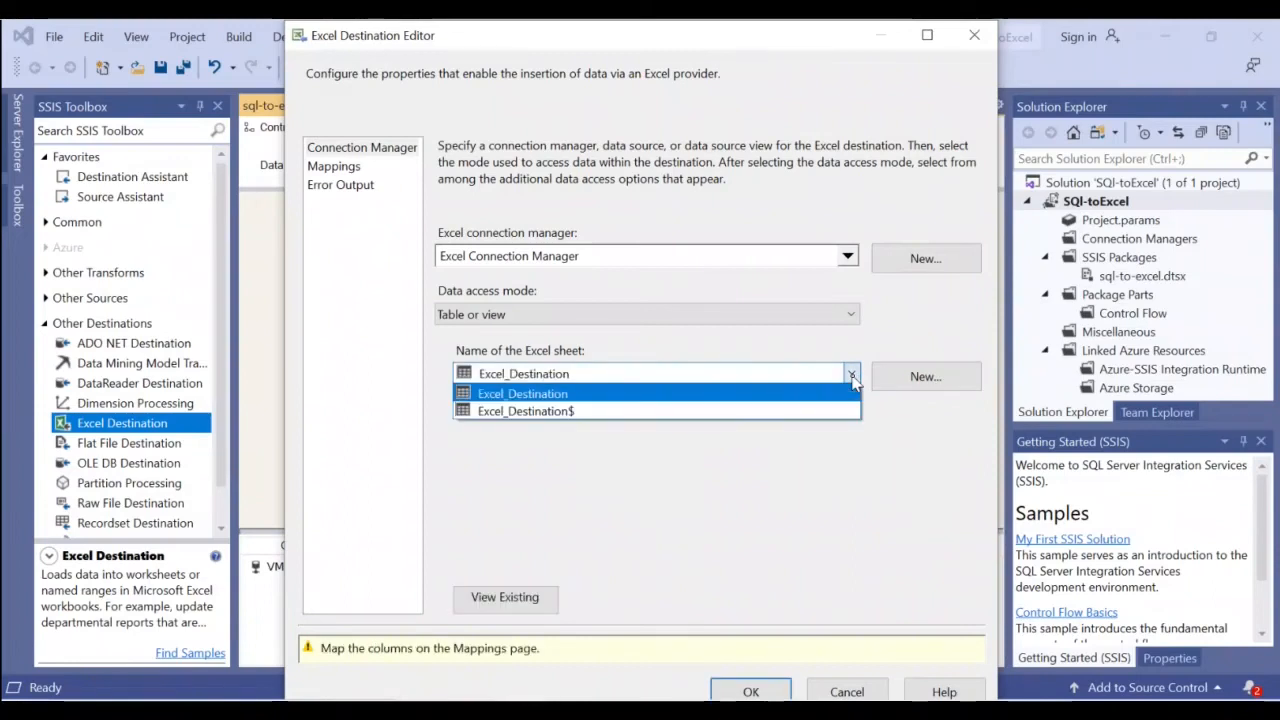
pyautogui.click(664, 413)
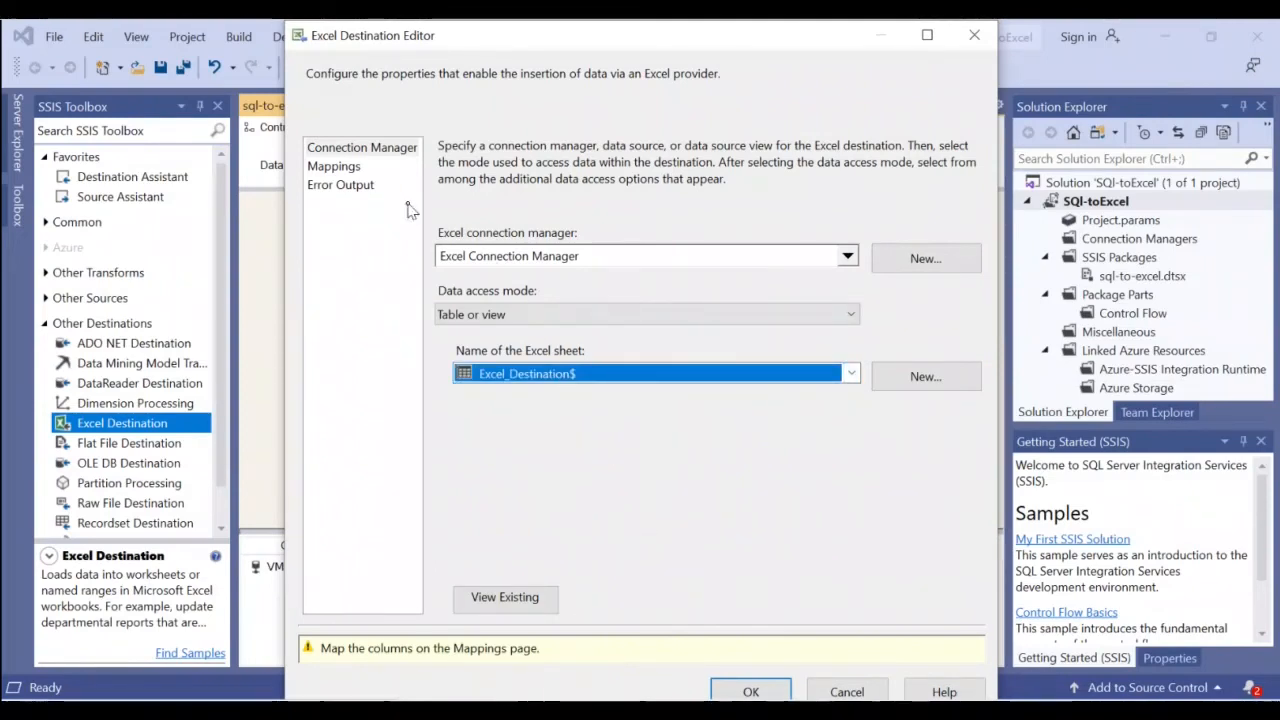
pyautogui.click(350, 166)
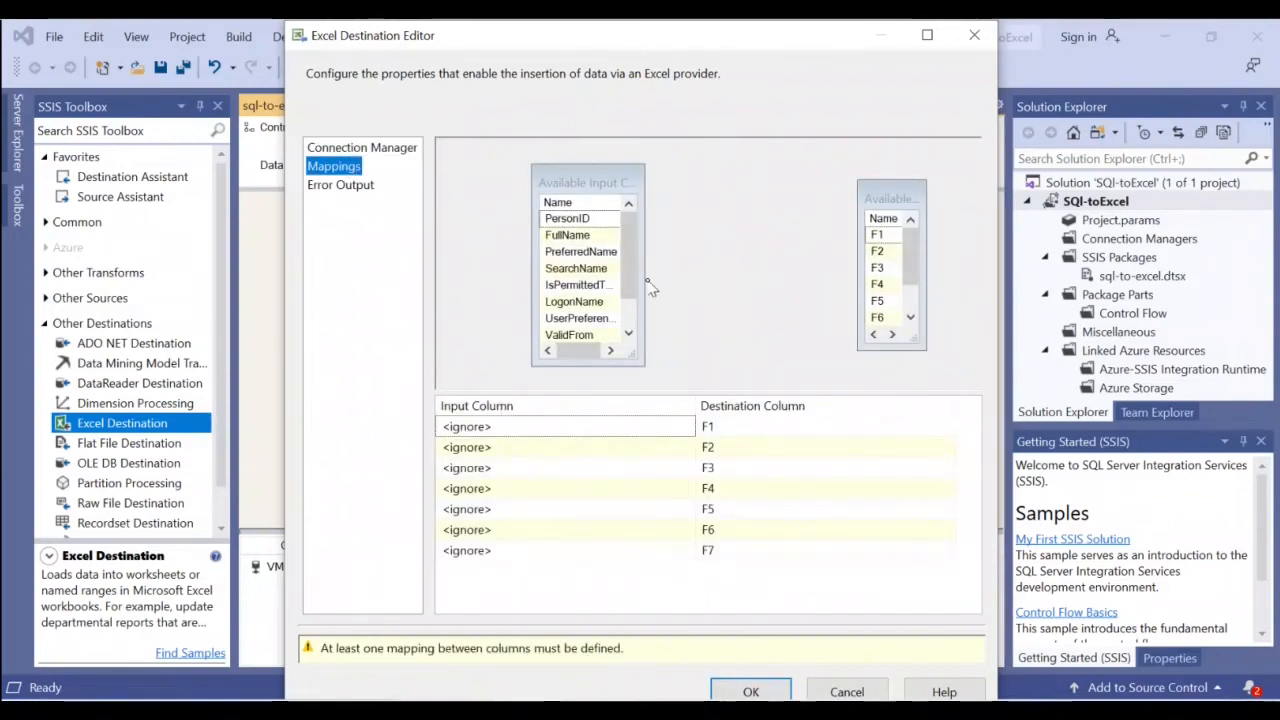
# - Map FullName to F1, PersonID to F2, PreferredName to F3, SearchName to F4 and IsPermittedToLogon to F5
pyautogui.moveTo(641, 279); pyautogui.dragTo(723, 279)
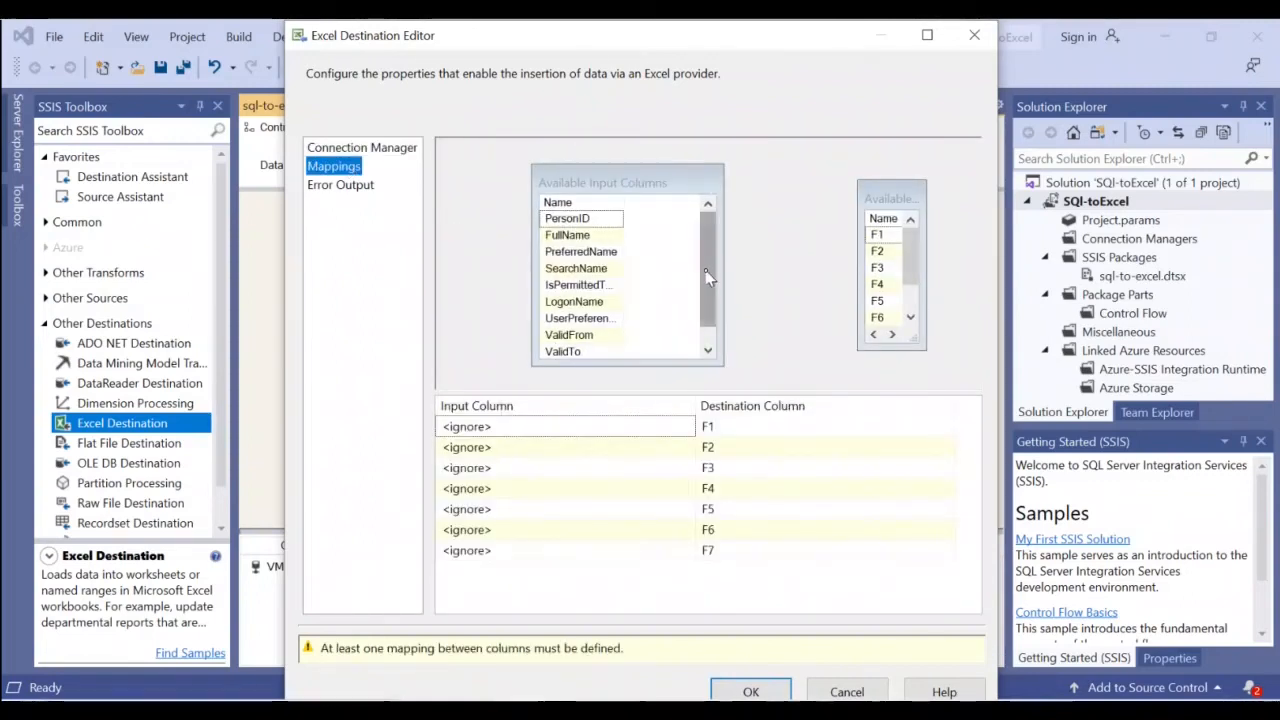
pyautogui.click(706, 332)
pyautogui.scroll(1, 706, 326)
pyautogui.moveTo(593, 226); pyautogui.dragTo(893, 253)
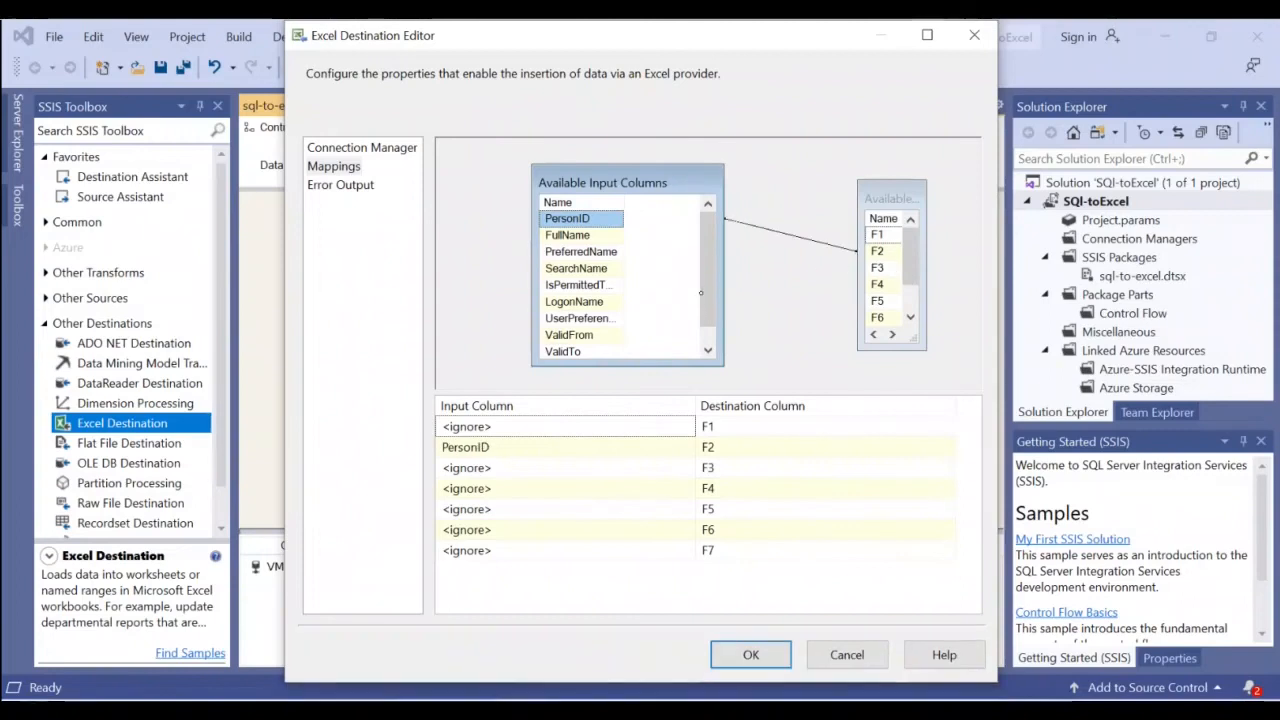
pyautogui.moveTo(608, 236); pyautogui.dragTo(878, 236)
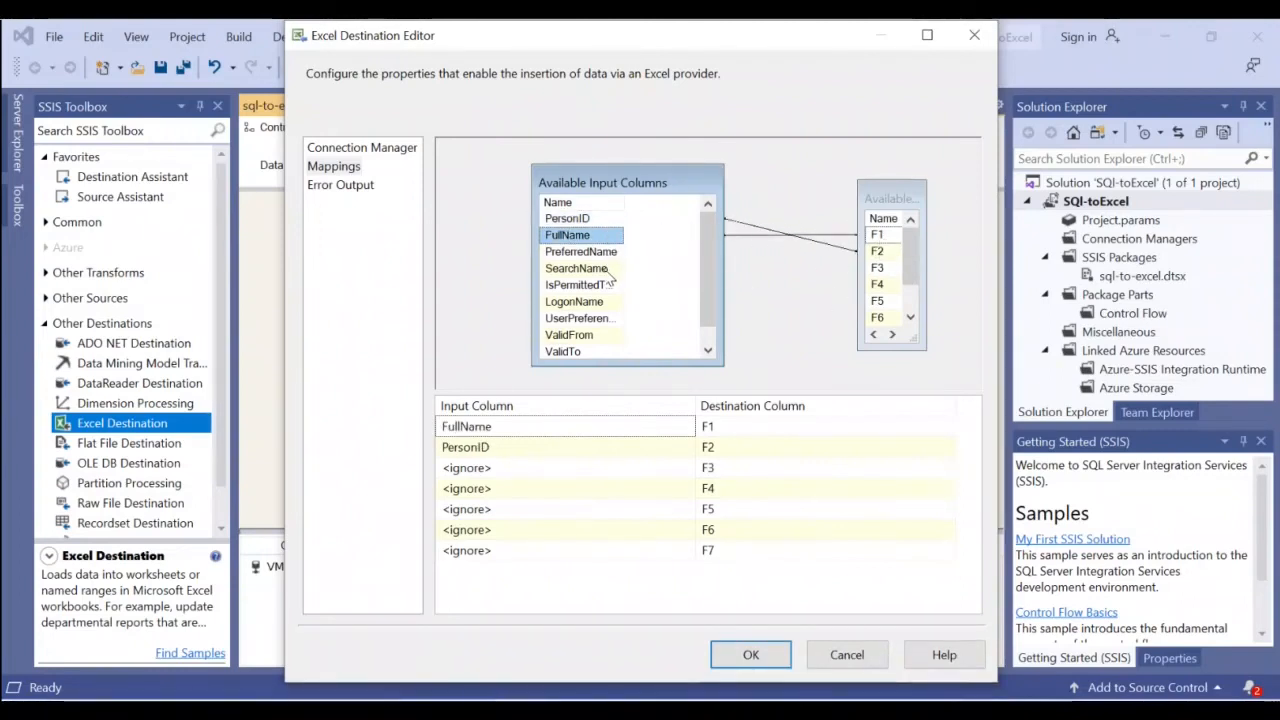
pyautogui.moveTo(606, 252); pyautogui.dragTo(676, 263)
pyautogui.moveTo(880, 285); pyautogui.dragTo(878, 270)
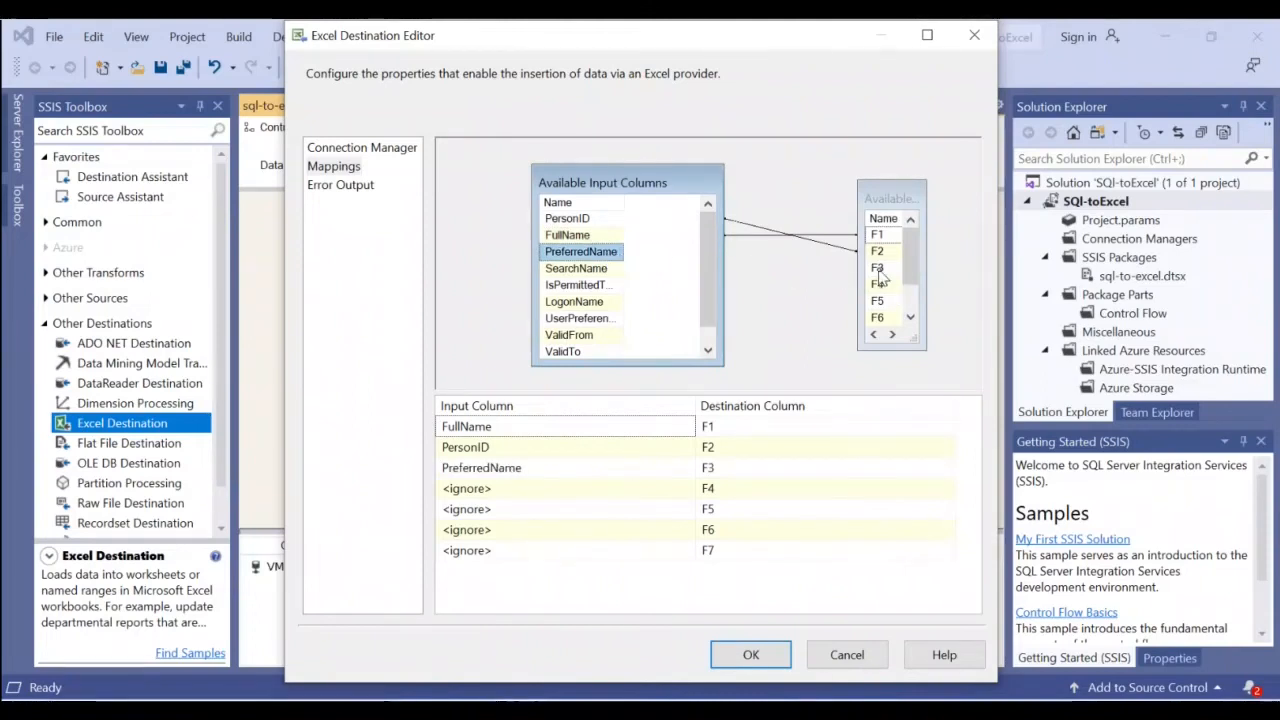
pyautogui.moveTo(590, 268); pyautogui.dragTo(684, 272)
pyautogui.moveTo(874, 288); pyautogui.dragTo(874, 288)
pyautogui.moveTo(600, 287); pyautogui.dragTo(876, 301)
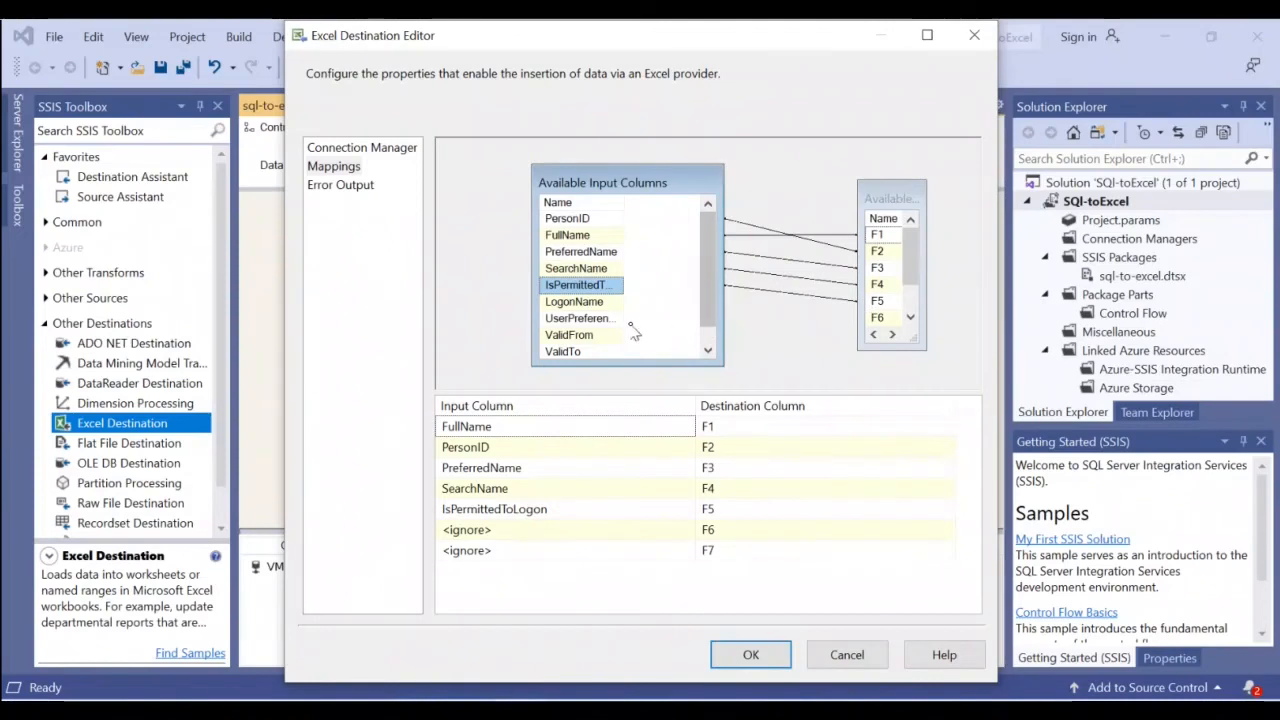
# - Leave destination columns F6 and F7 set to ignore and accept the Excel Destination settings
pyautogui.click(598, 303)
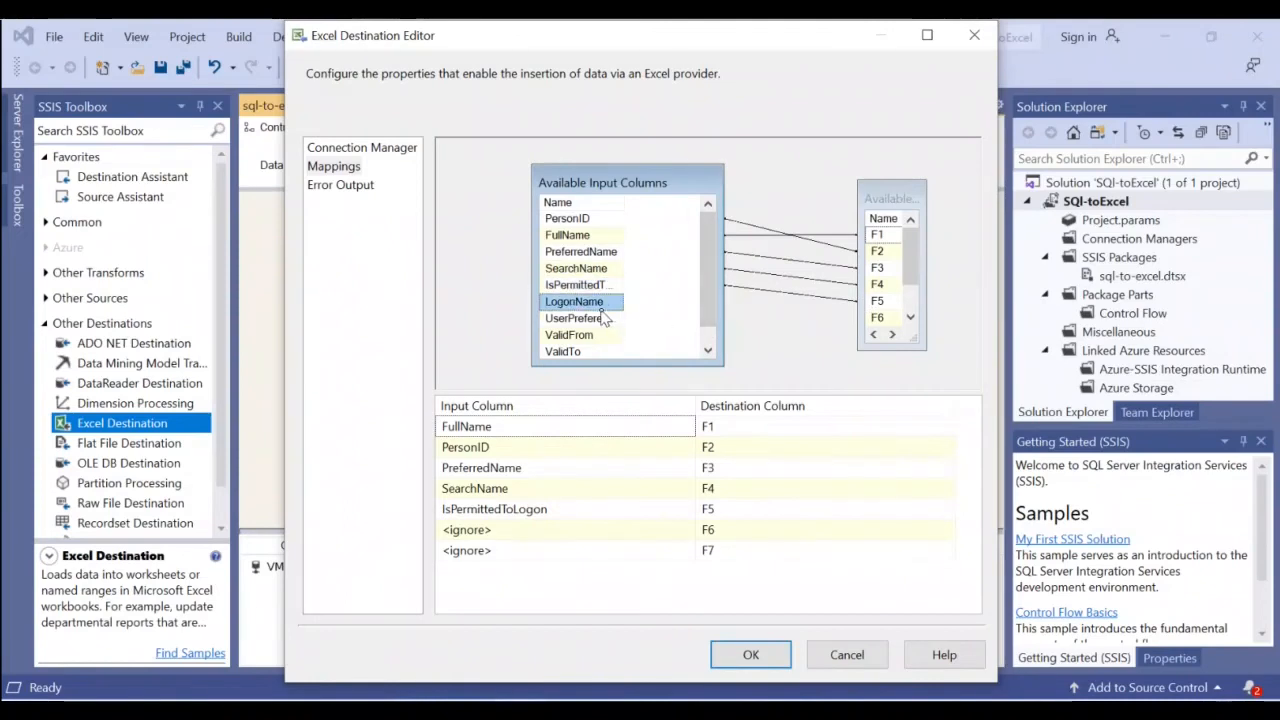
pyautogui.click(525, 531)
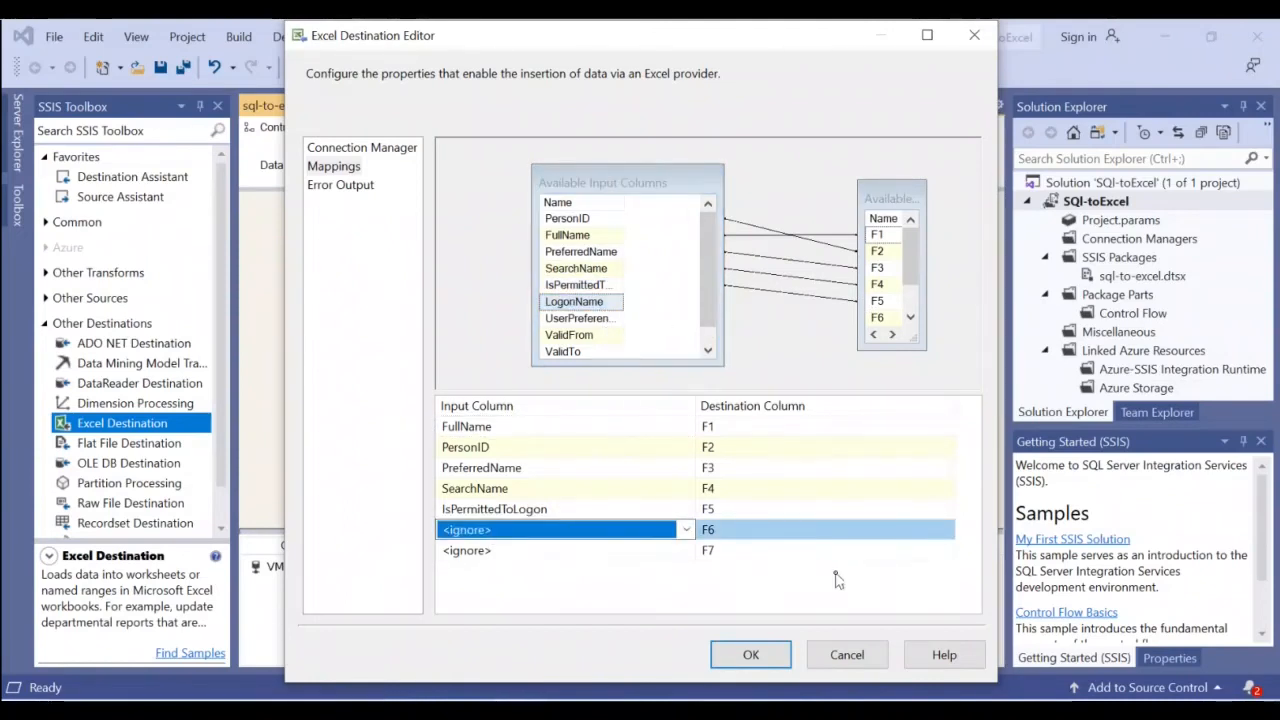
pyautogui.click(659, 552)
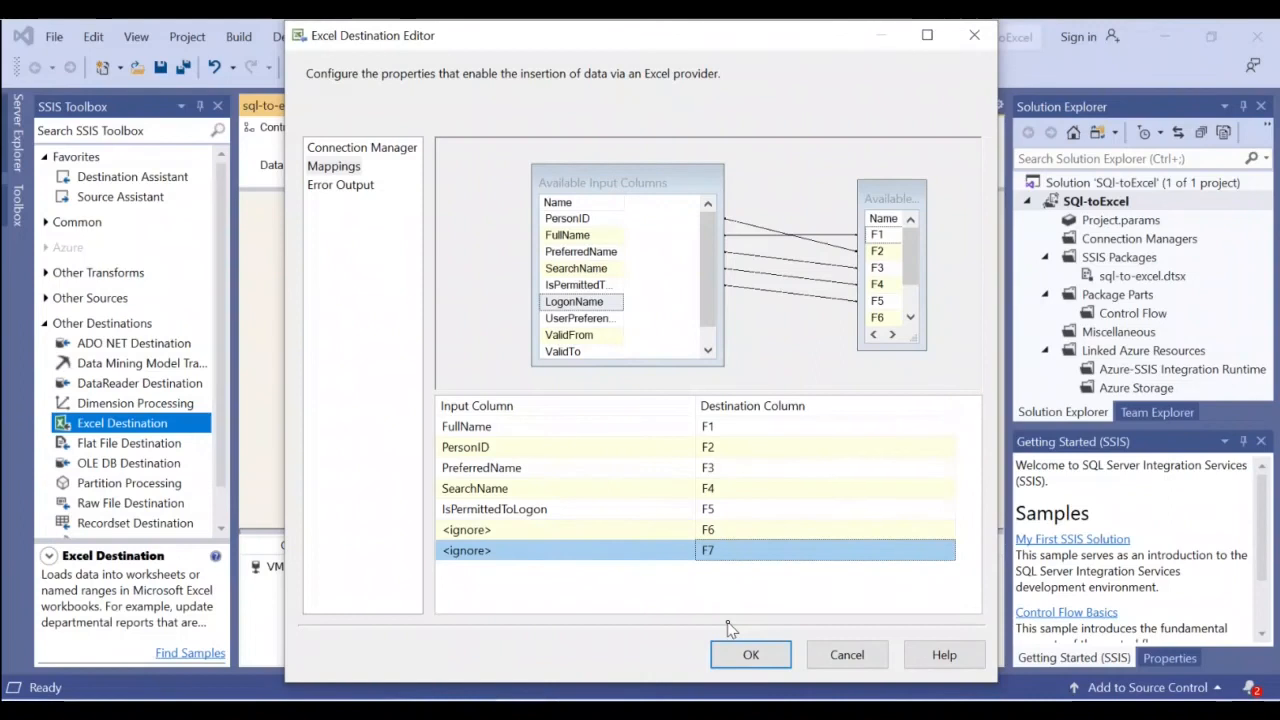
pyautogui.click(779, 664)
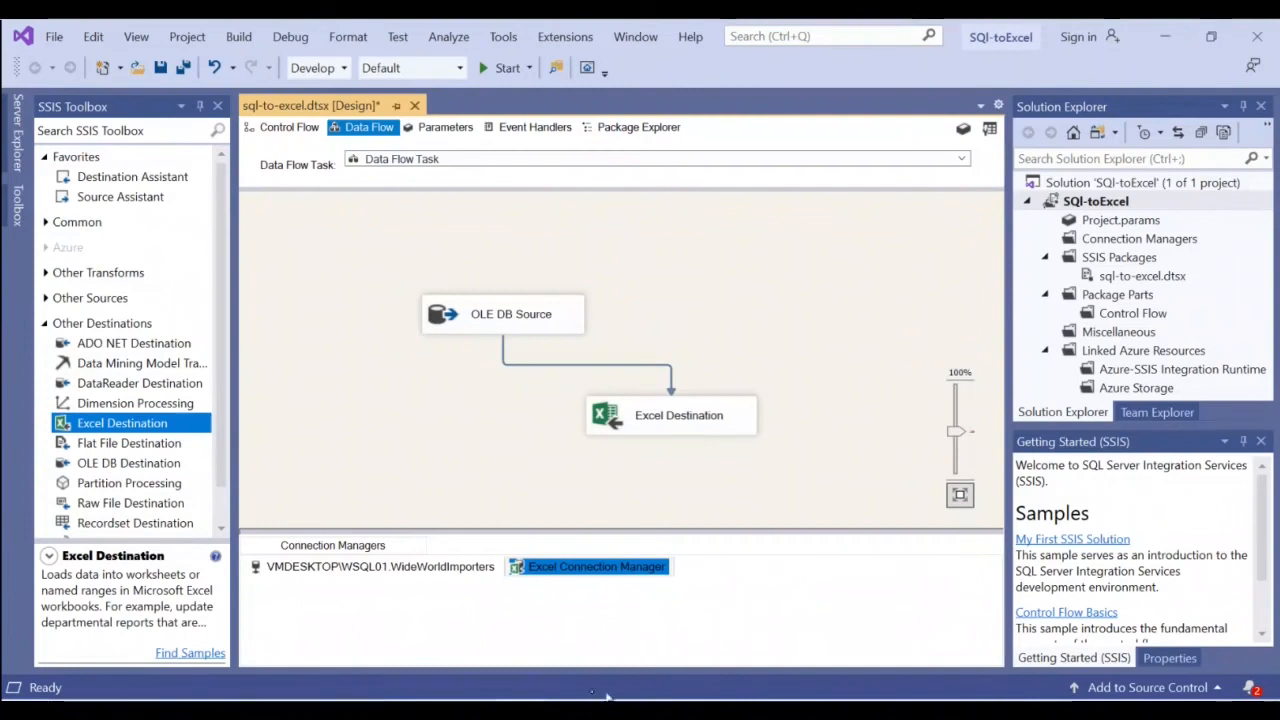
# - Check the date and size of Results.xls in the D:\Export folder and return to the SSIS package
pyautogui.click(820, 708)
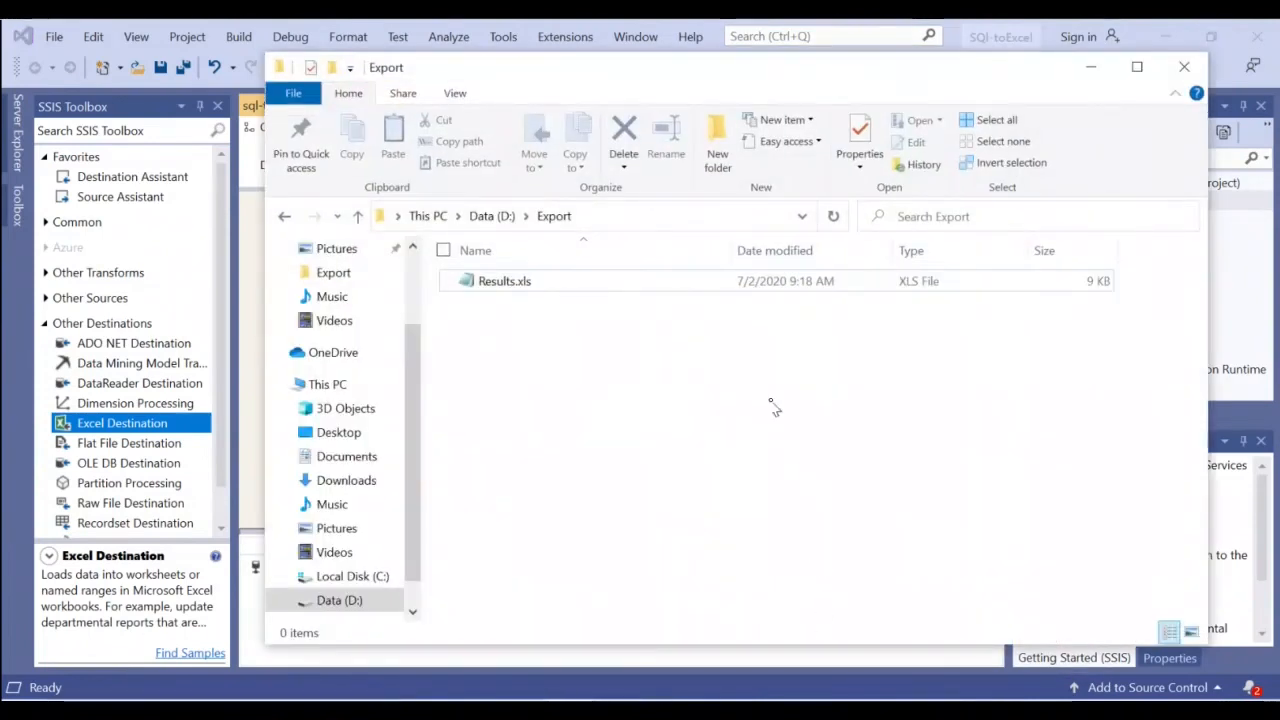
pyautogui.click(481, 290)
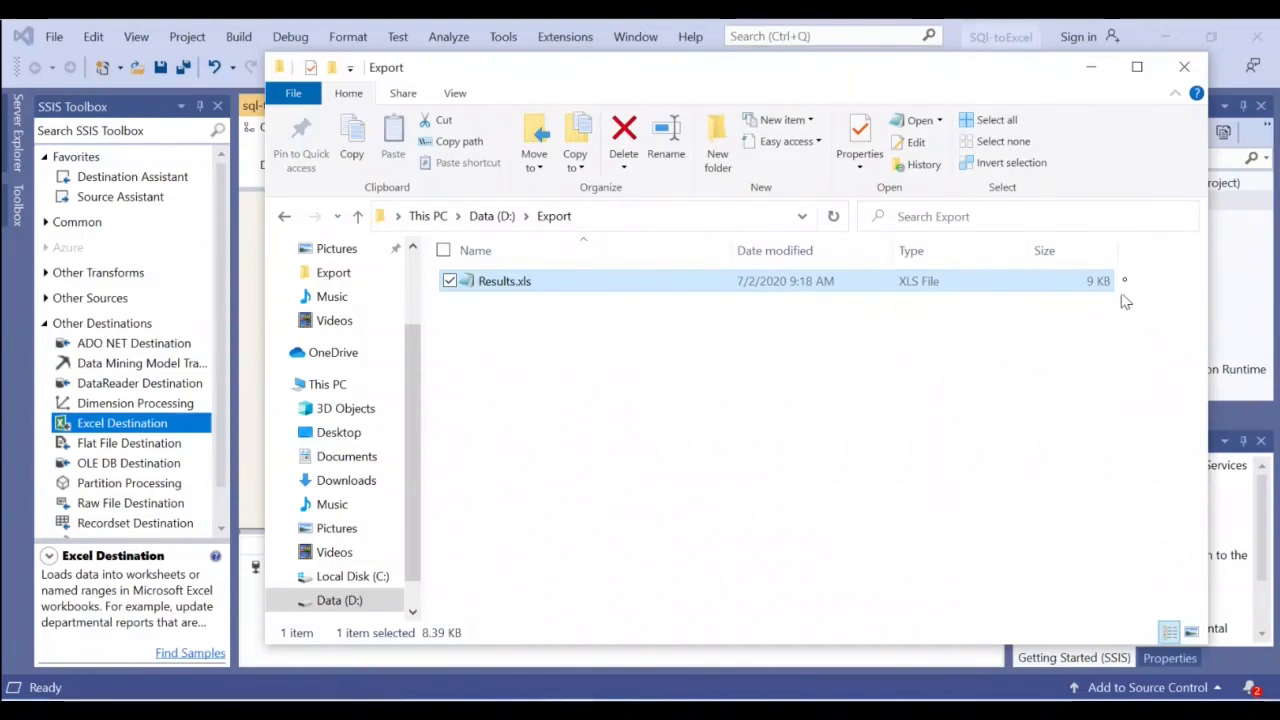
pyautogui.click(1091, 66)
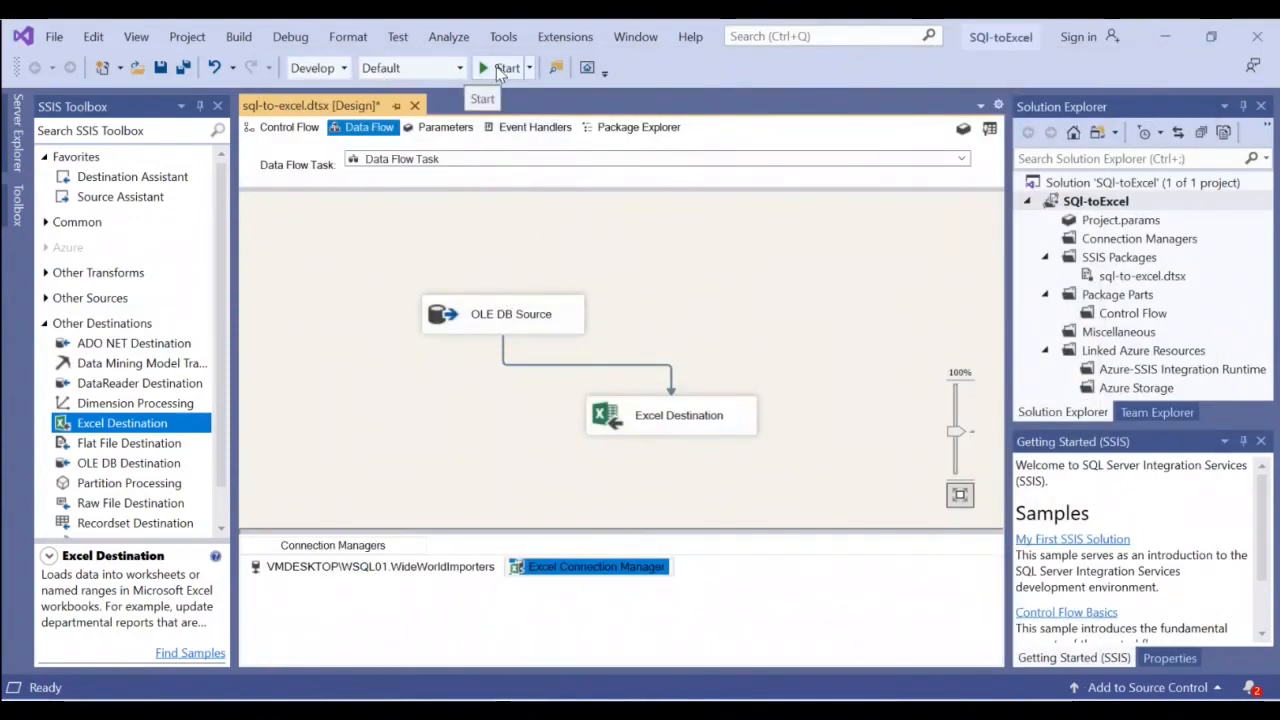
# - Run the sql-to-excel.dtsx package, review its execution progress log to the end and stop debugging
pyautogui.click(498, 70)
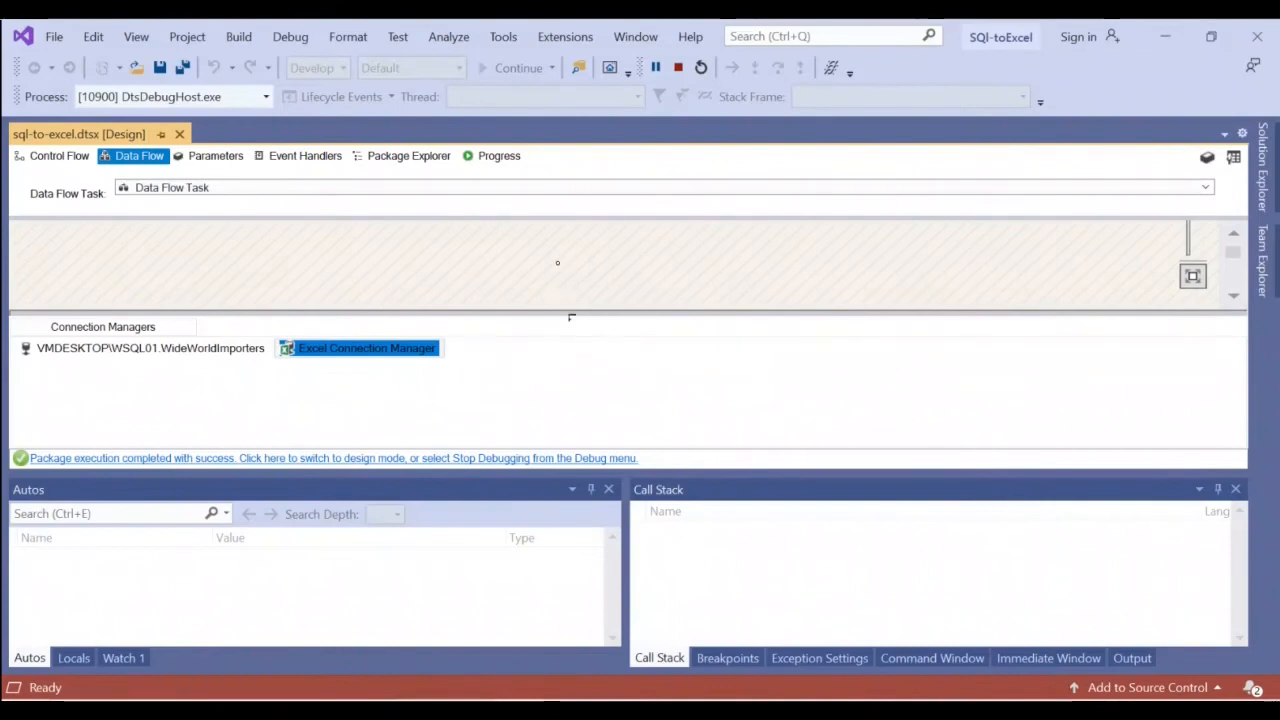
pyautogui.click(506, 164)
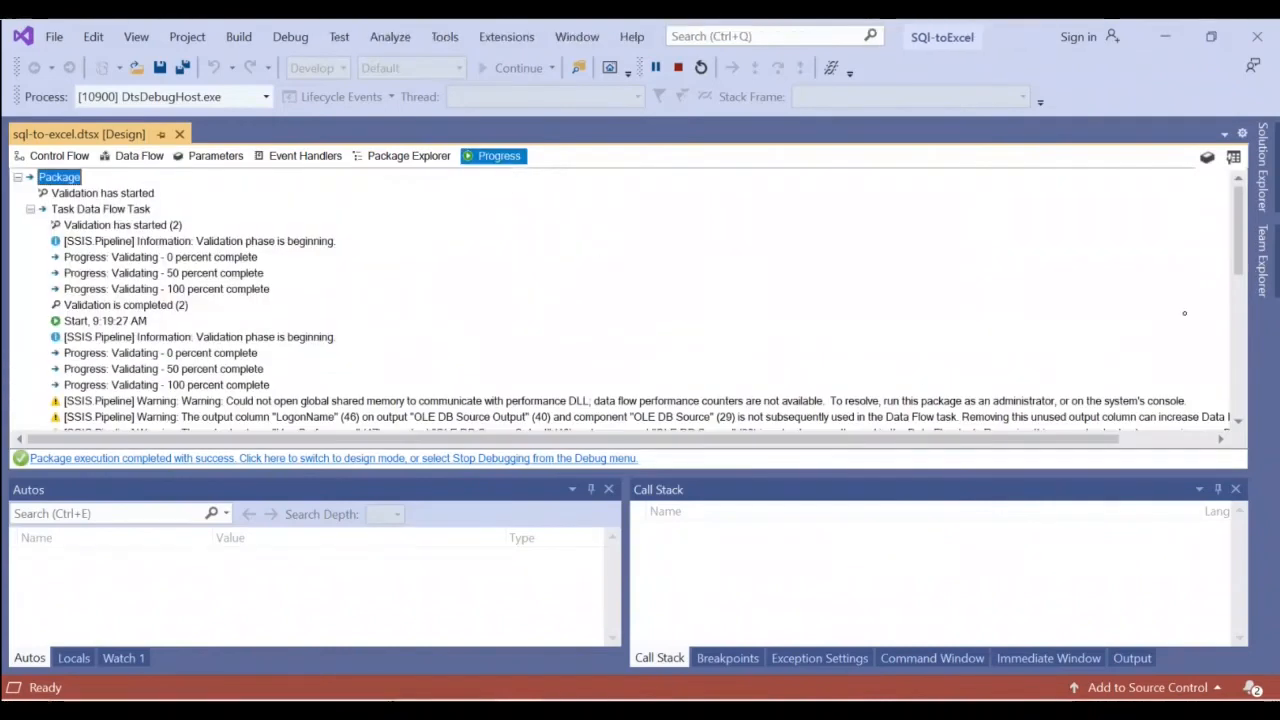
pyautogui.moveTo(1240, 238); pyautogui.dragTo(1265, 308)
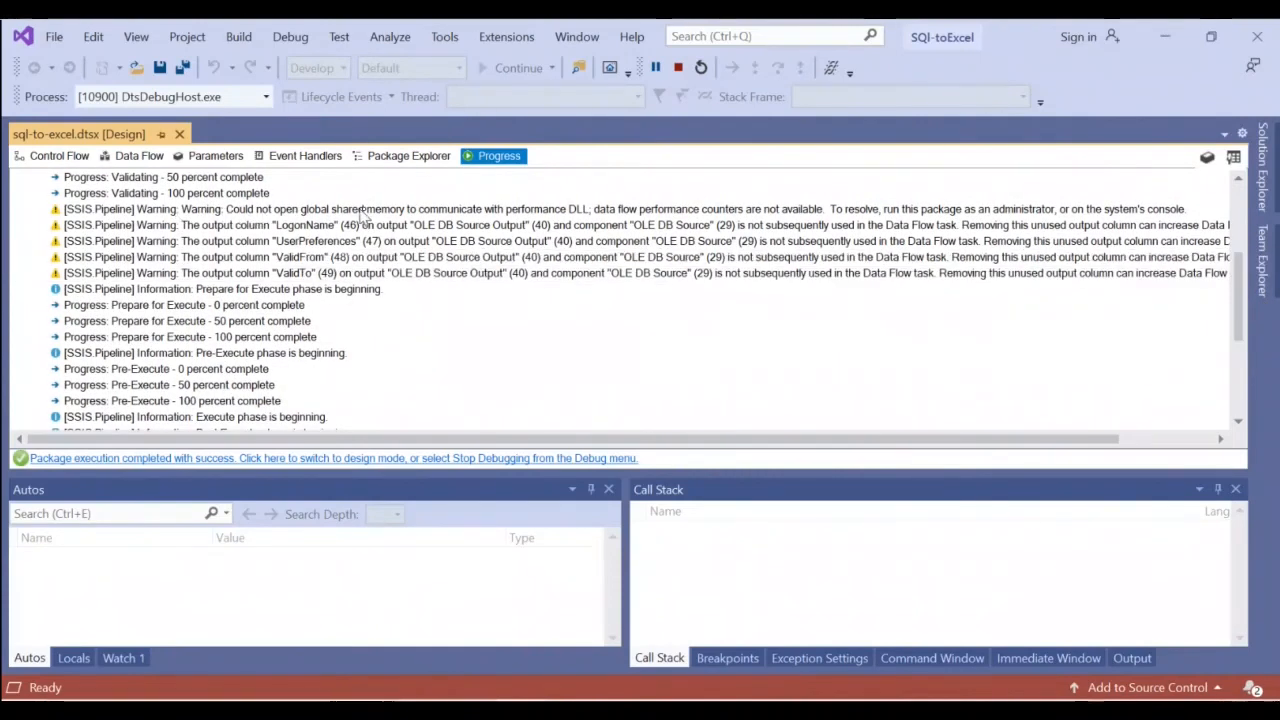
pyautogui.moveTo(1240, 329); pyautogui.dragTo(1266, 430)
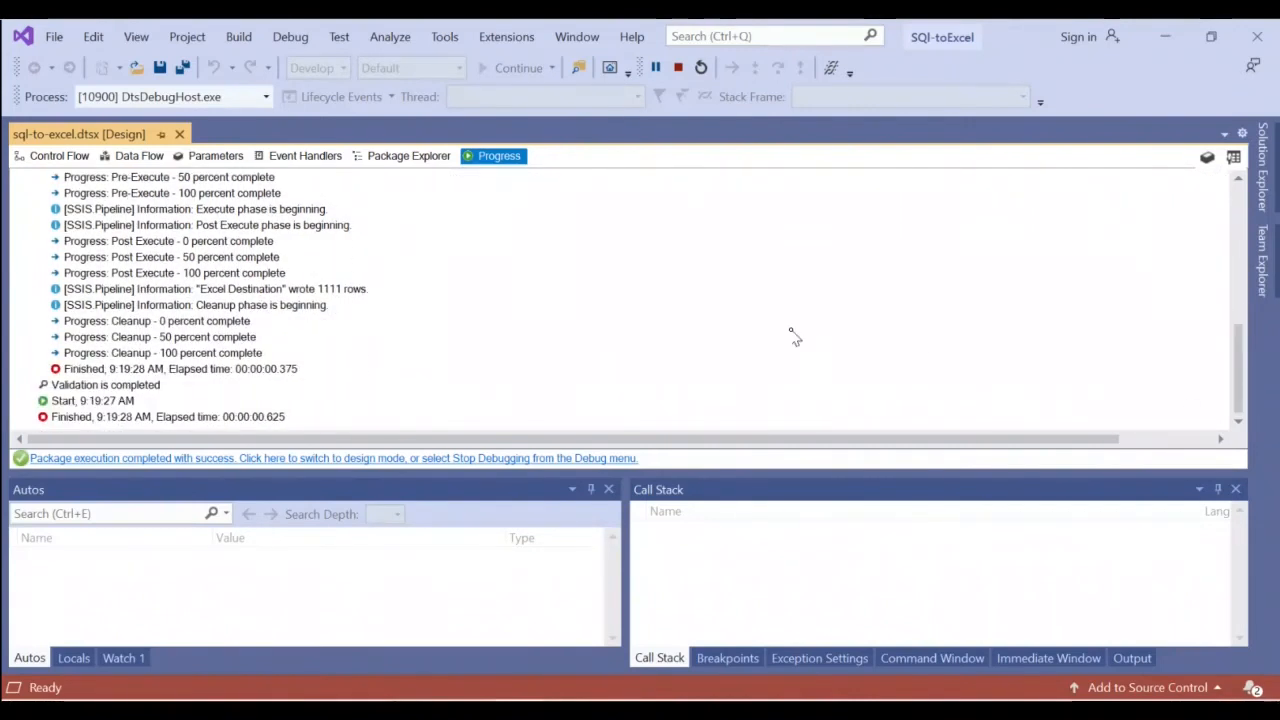
pyautogui.click(680, 70)
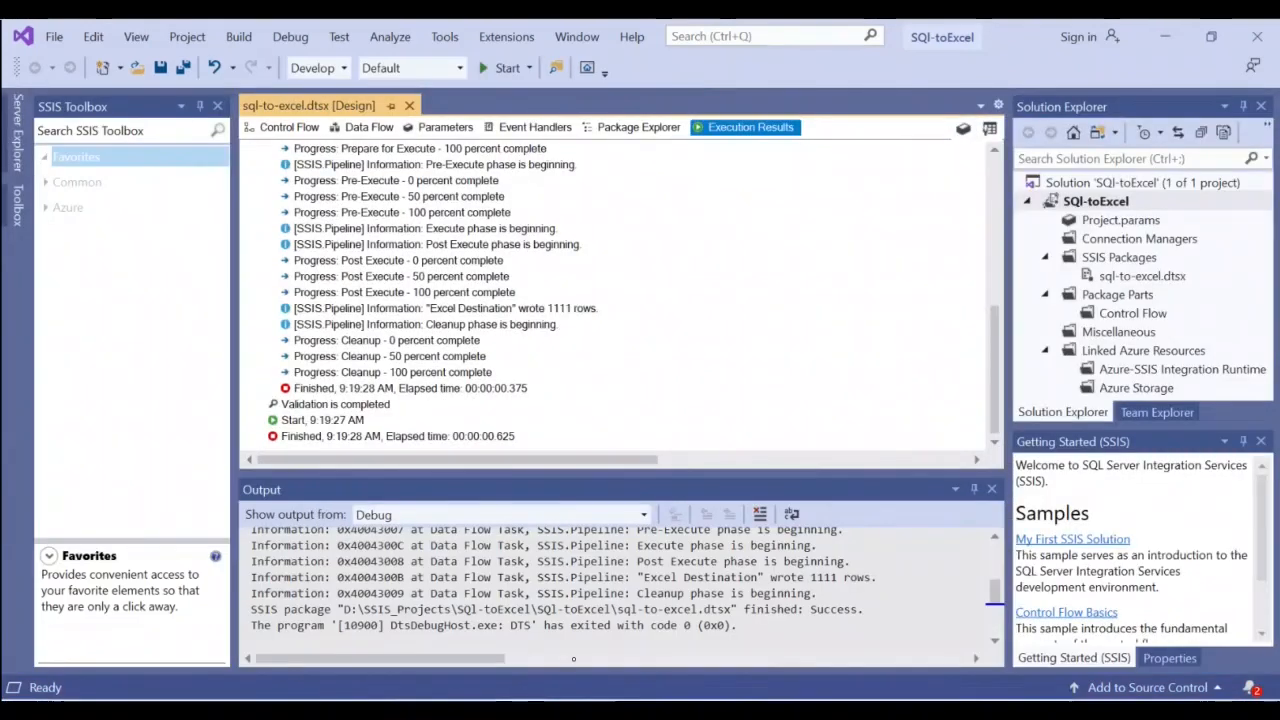
# - Open Results.xls from the D:\Export folder in LibreOffice Calc, dismiss the tip of the day and maximize the window
pyautogui.click(572, 711)
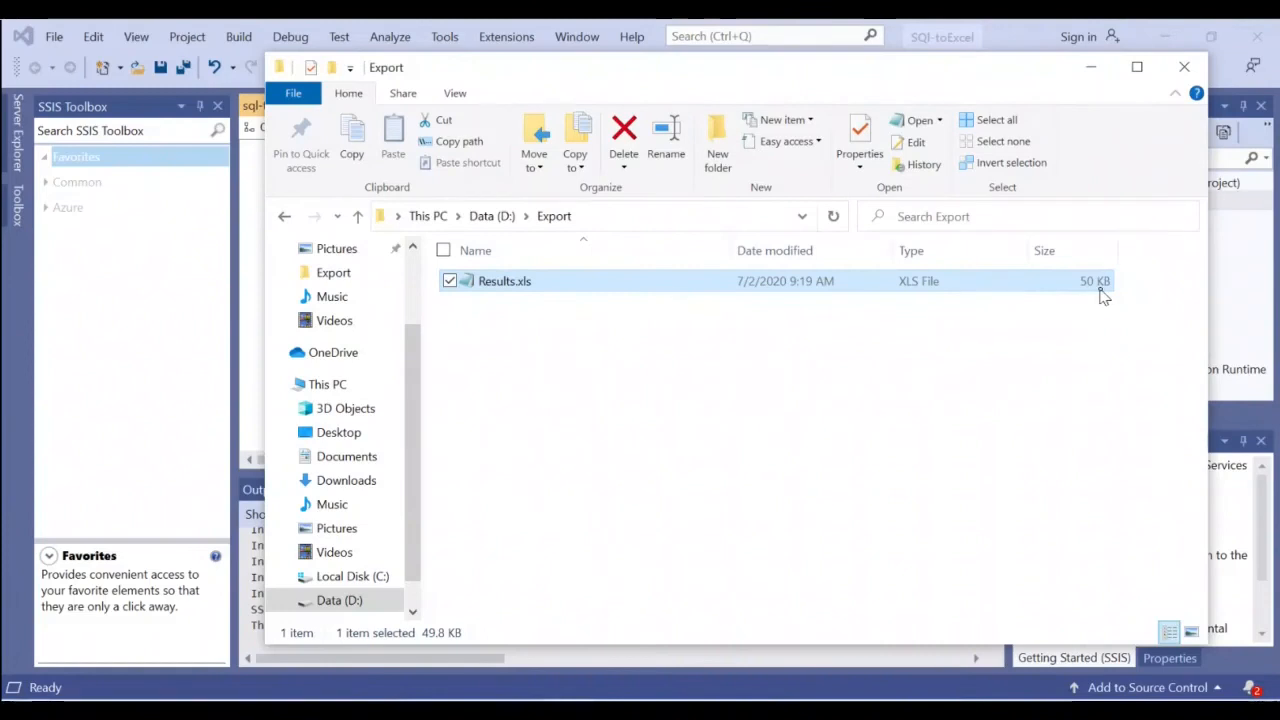
pyautogui.rightClick(505, 285)
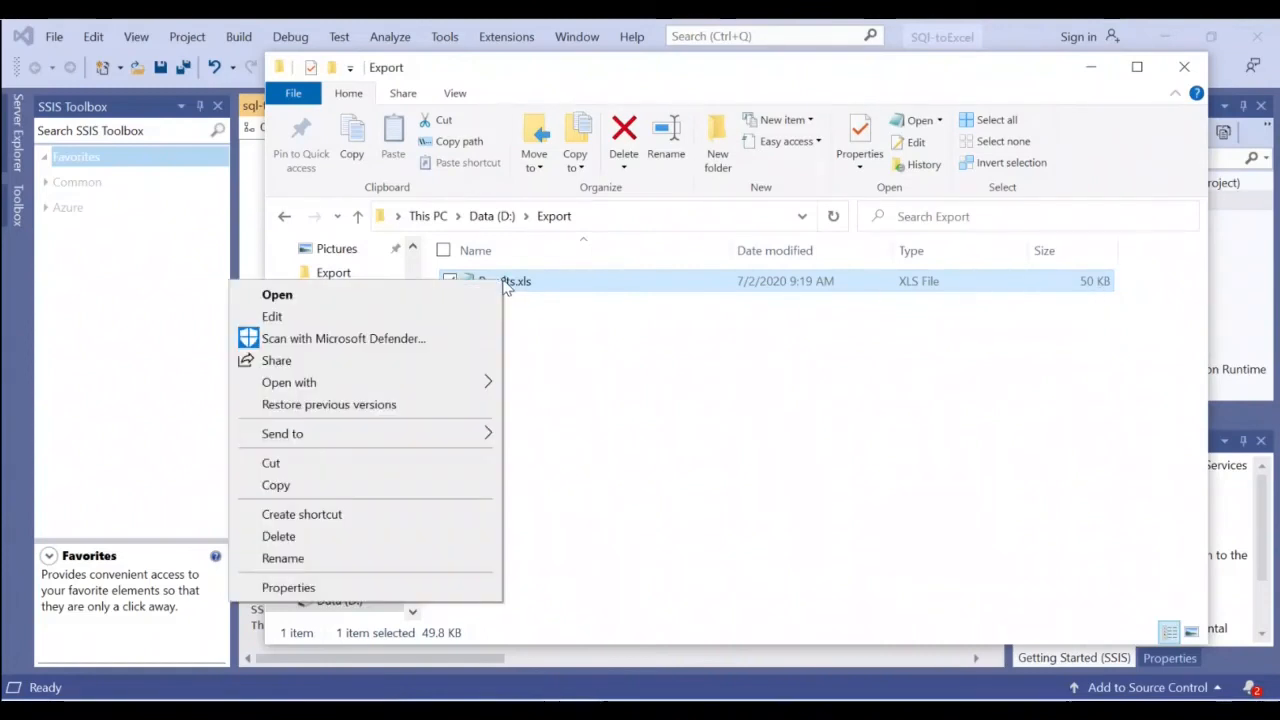
pyautogui.moveTo(370, 386)
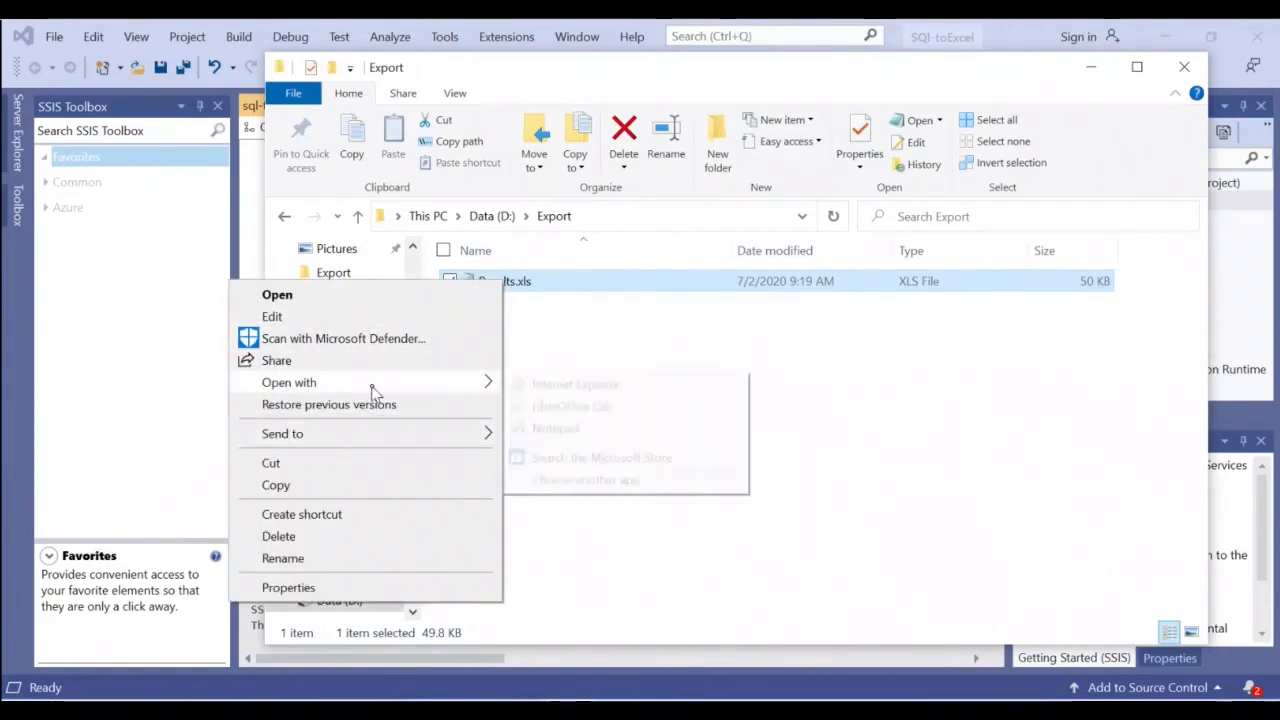
pyautogui.click(641, 412)
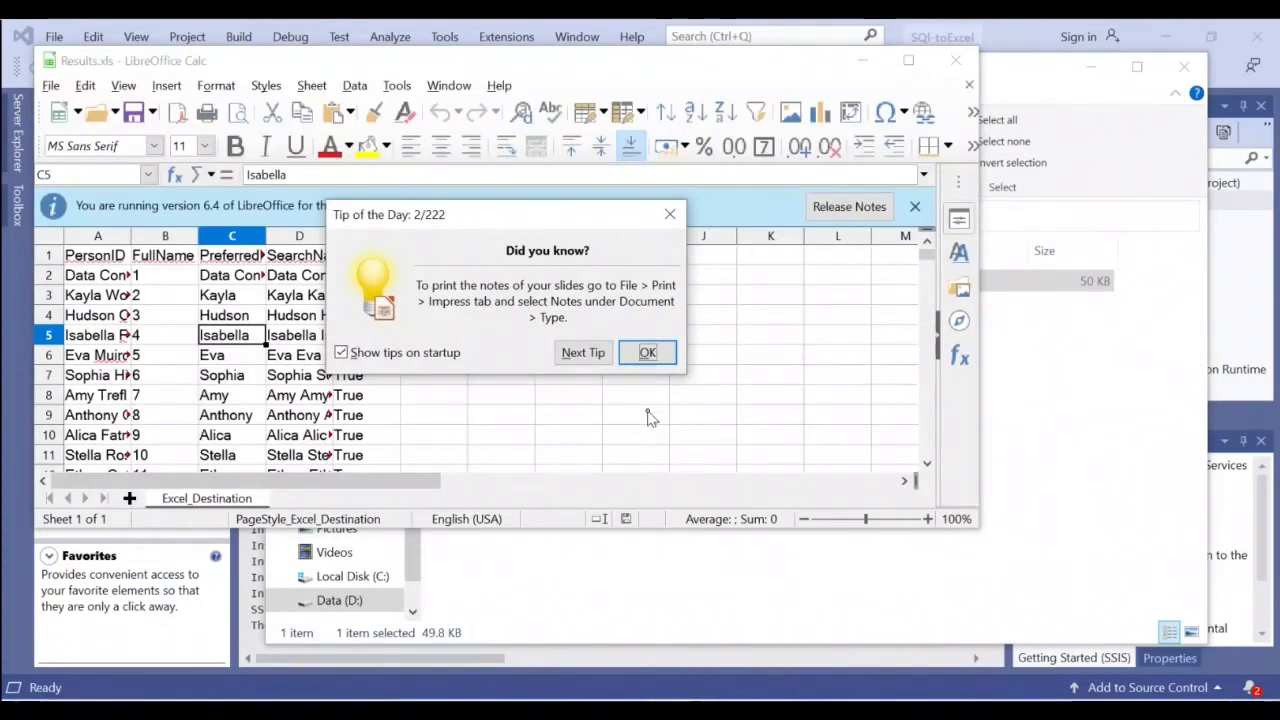
pyautogui.click(662, 355)
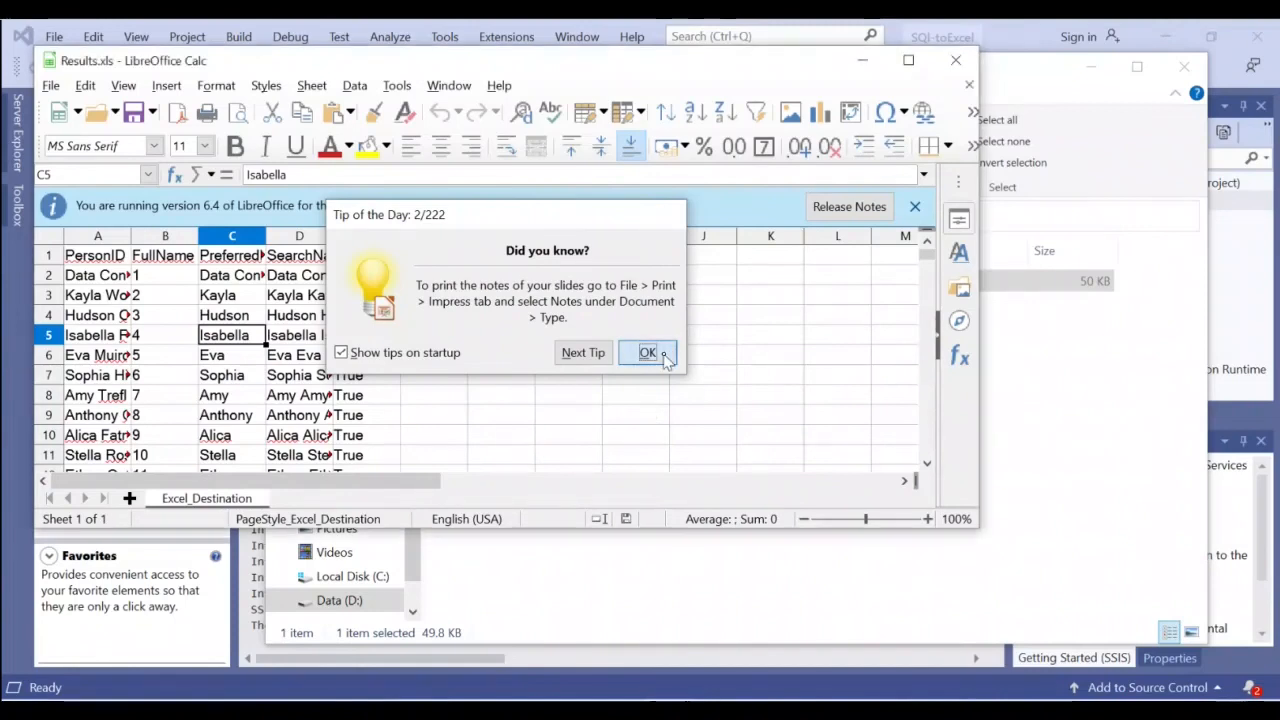
pyautogui.doubleClick(752, 66)
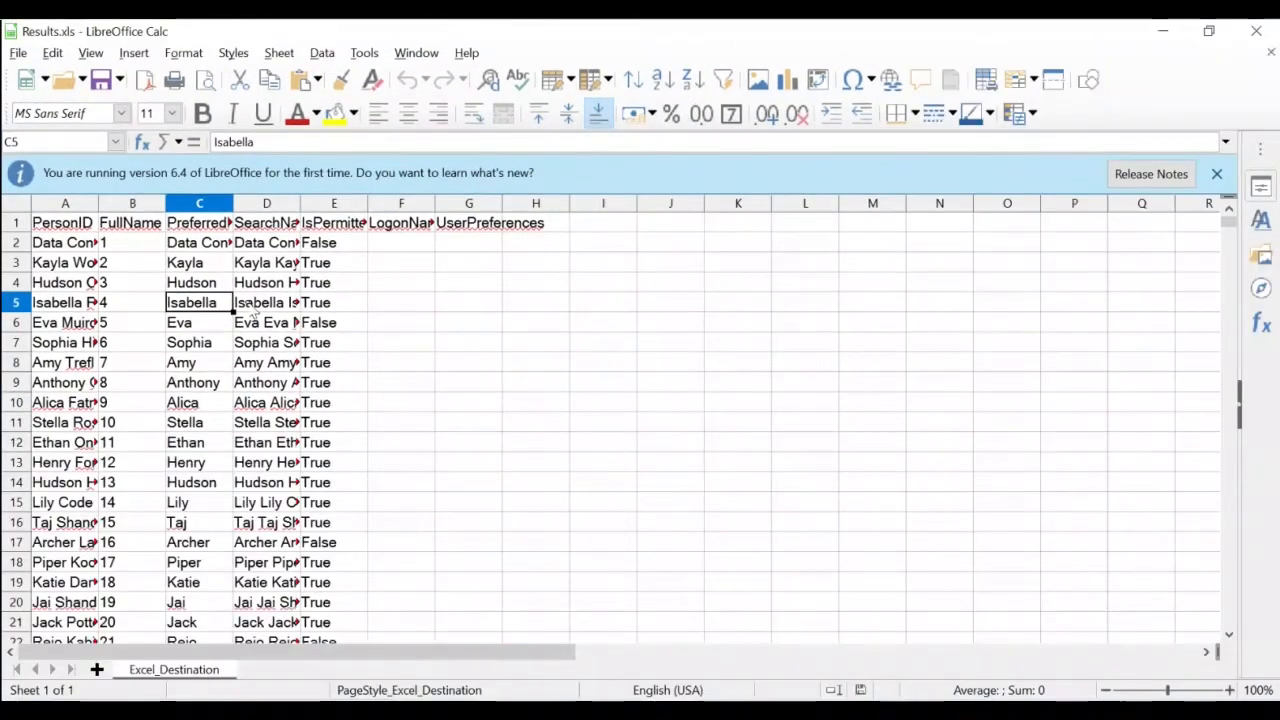
# - Fit all column widths of the Excel_Destination sheet to their contents and select the header row
pyautogui.click(15, 203)
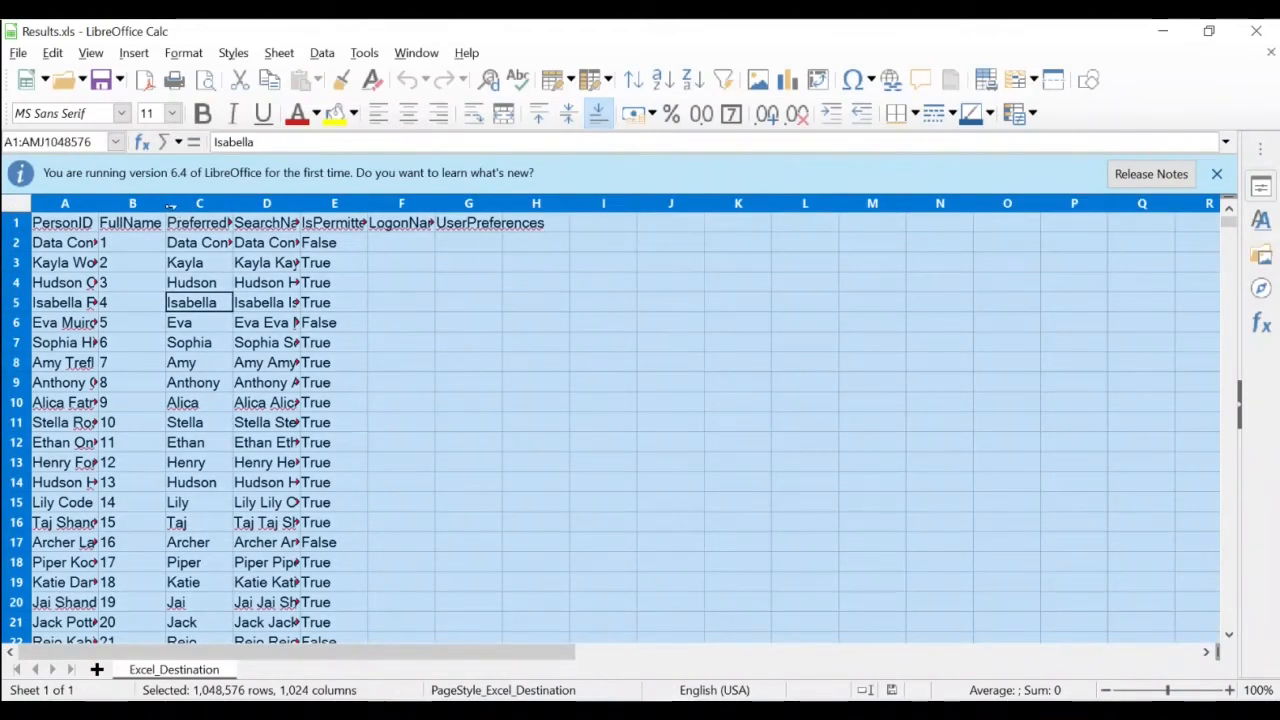
pyautogui.doubleClick(171, 205)
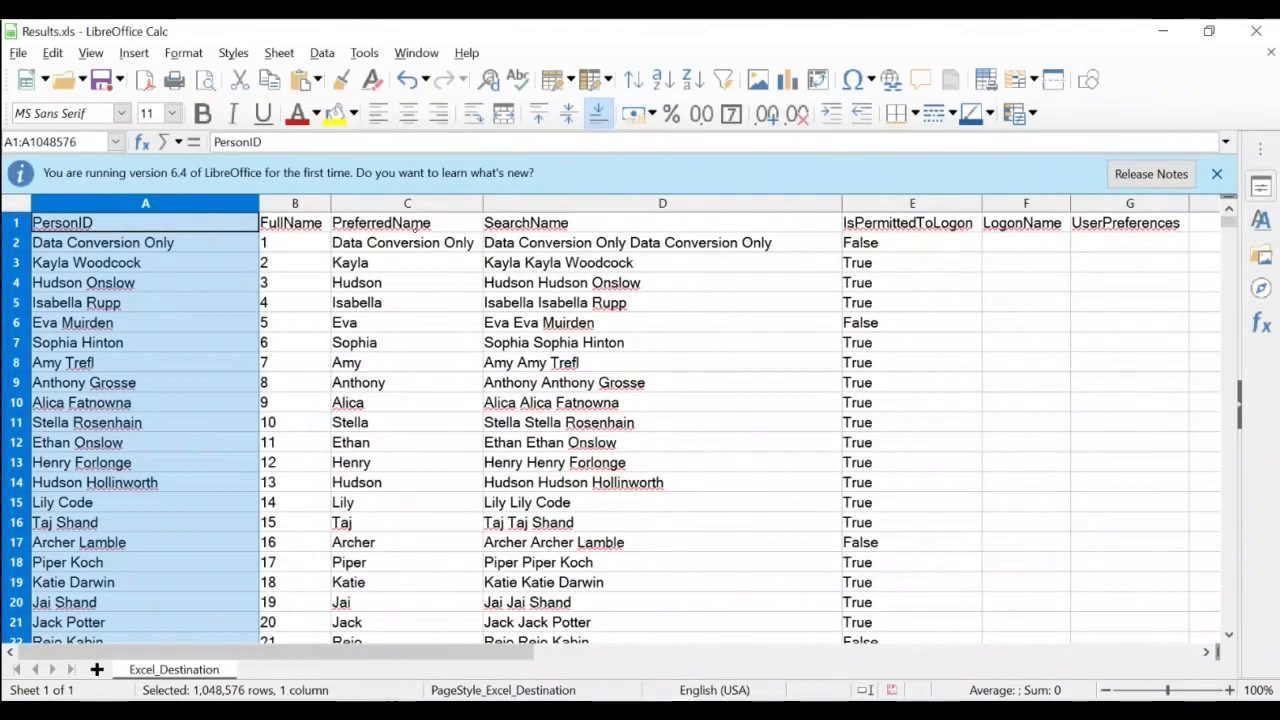
pyautogui.click(416, 228)
pyautogui.click(15, 223)
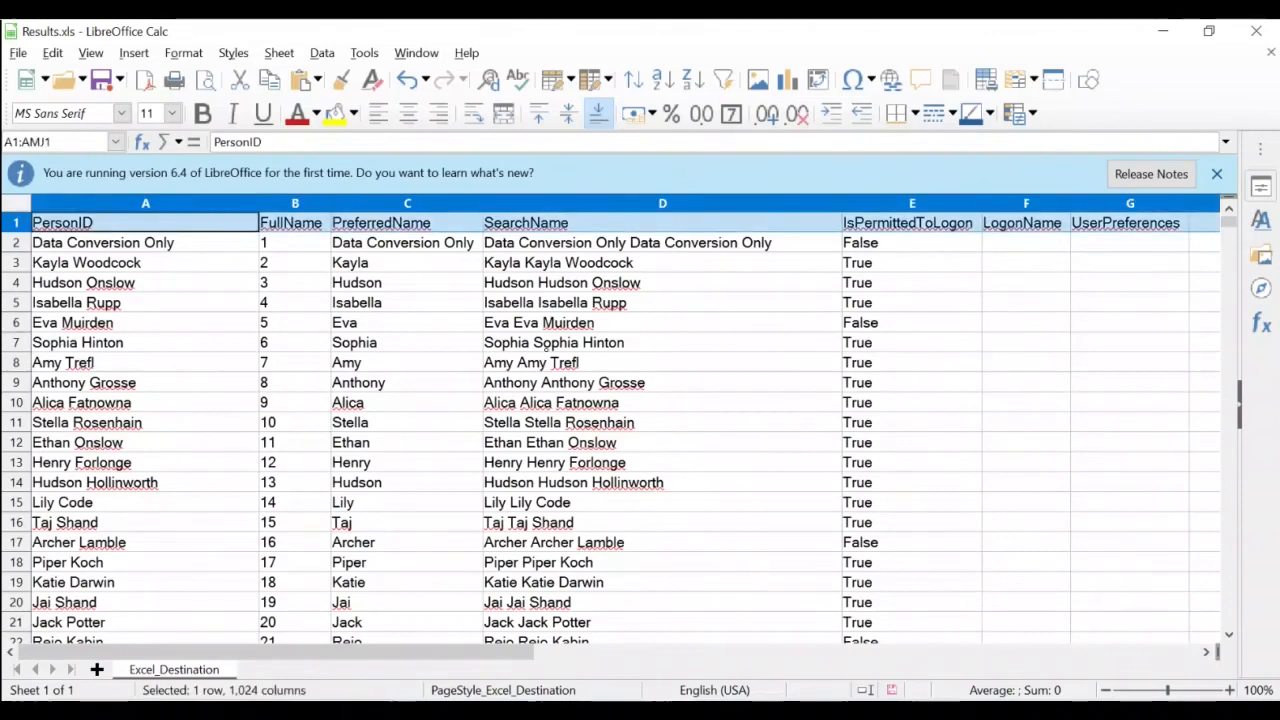
# - Examine the exported rows further down the Excel_Destination sheet, including the IsPermittedToLogon values
pyautogui.scroll(-20, 960, 330)
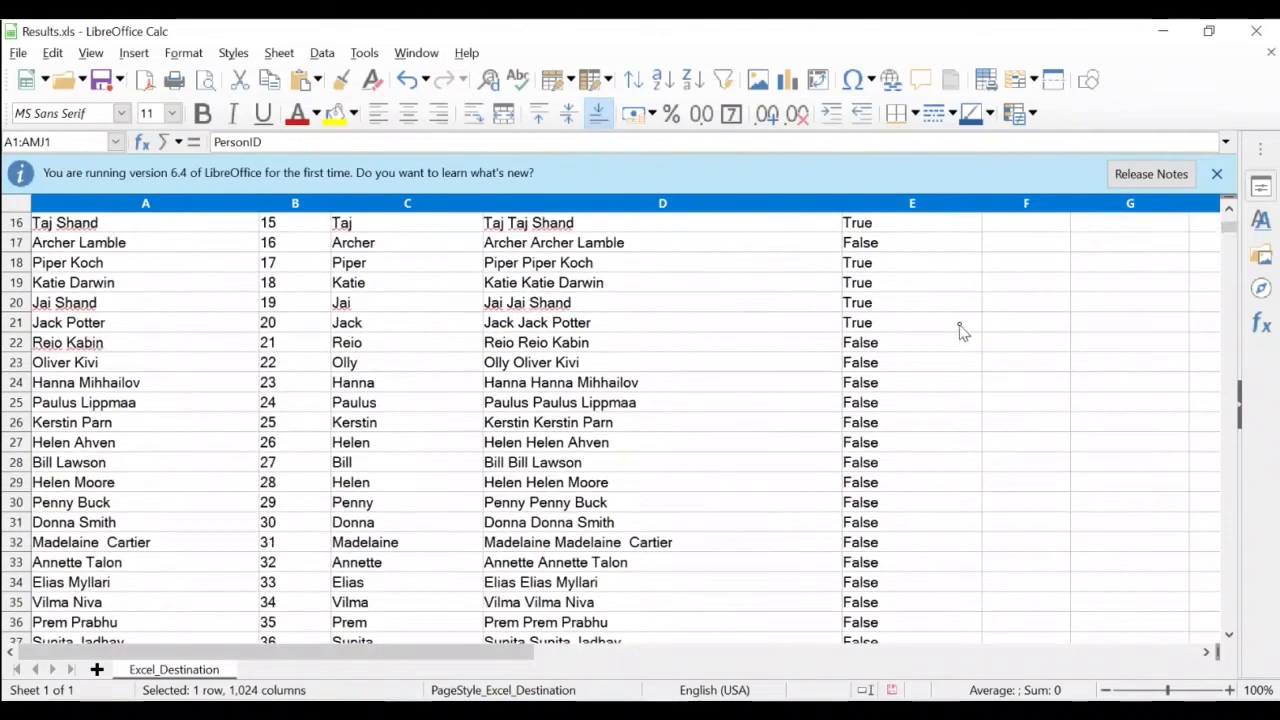
pyautogui.scroll(-8, 978, 357)
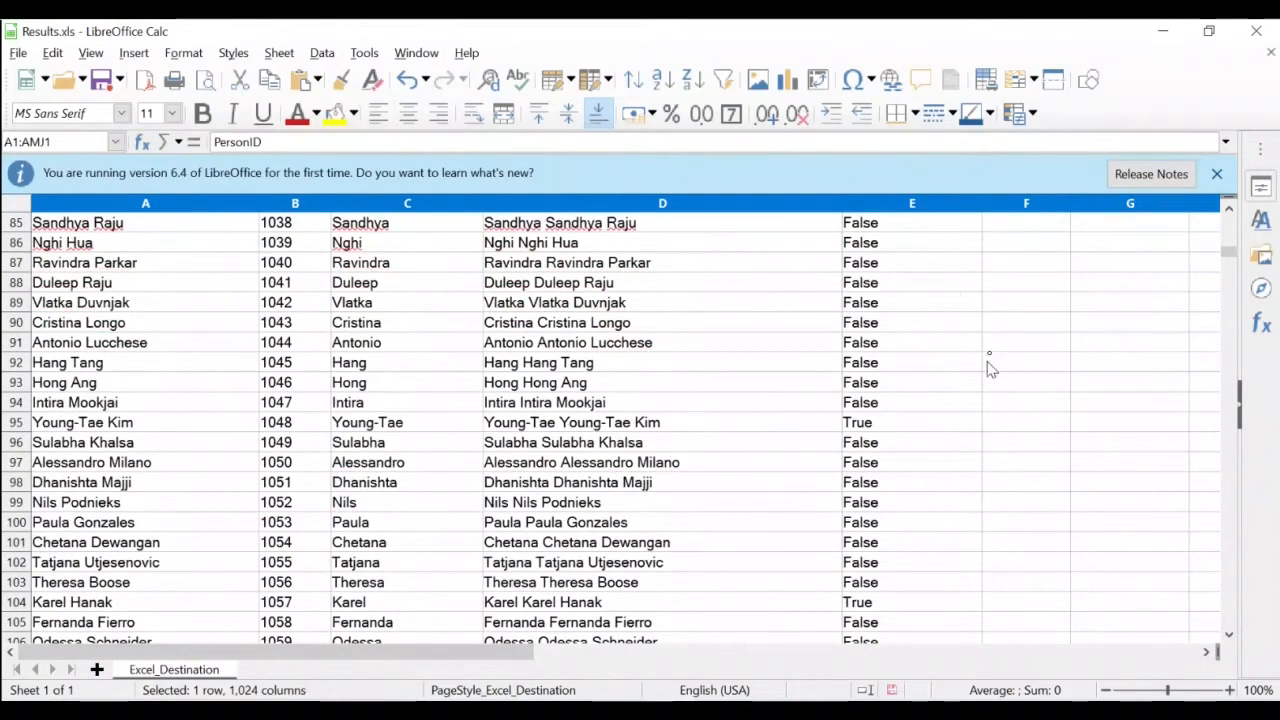
pyautogui.click(922, 249)
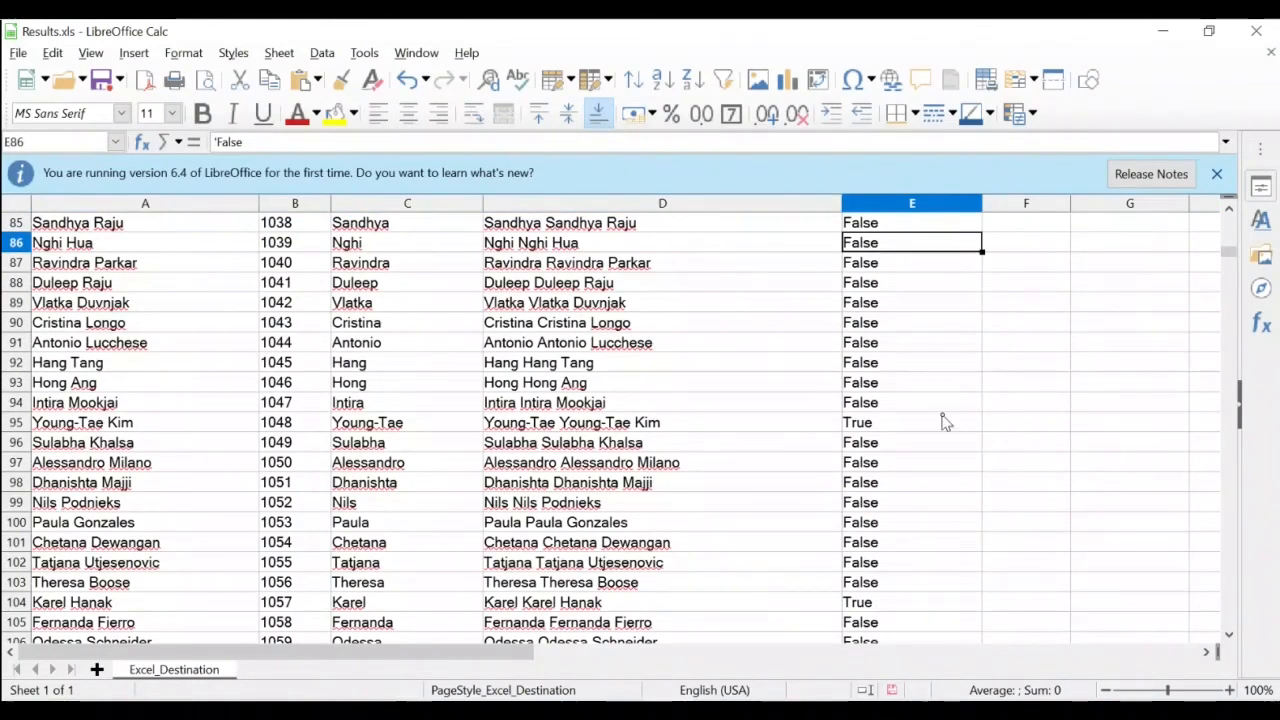
pyautogui.scroll(20, 1010, 365)
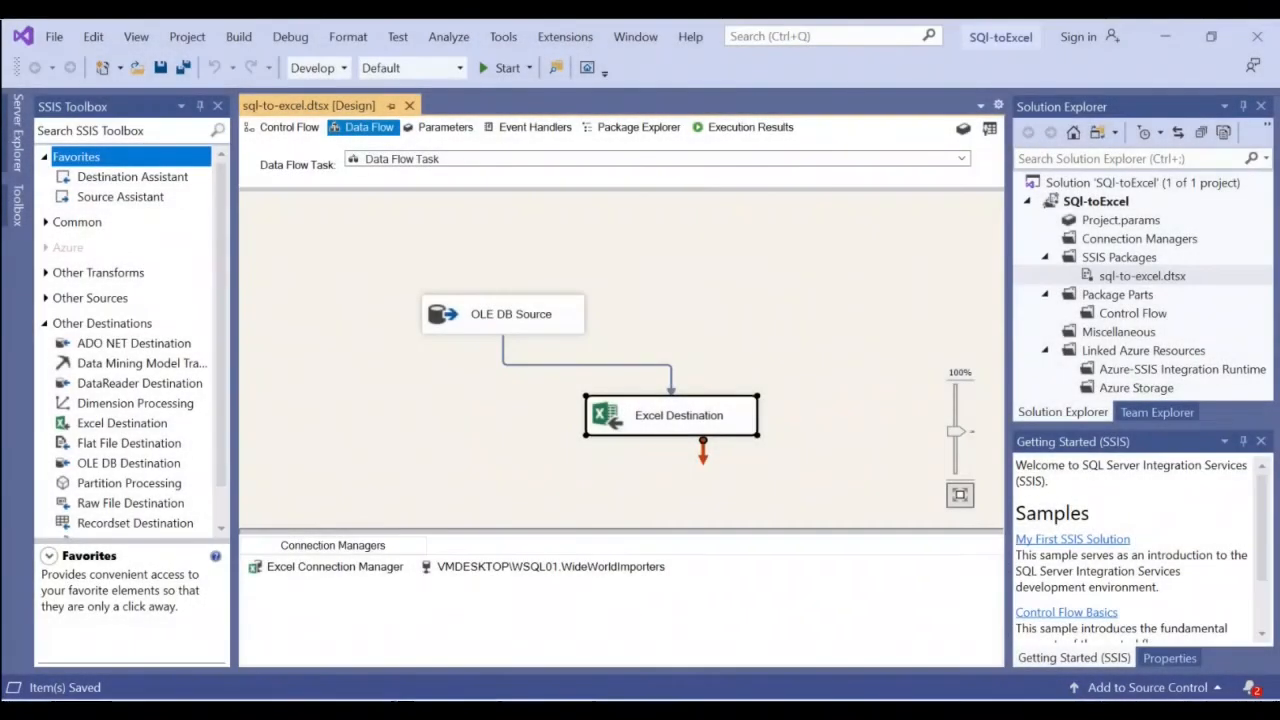
# - Check the contents of the D:\Export folder and return to the package's data flow
pyautogui.hotkey('alt', 'Tab')
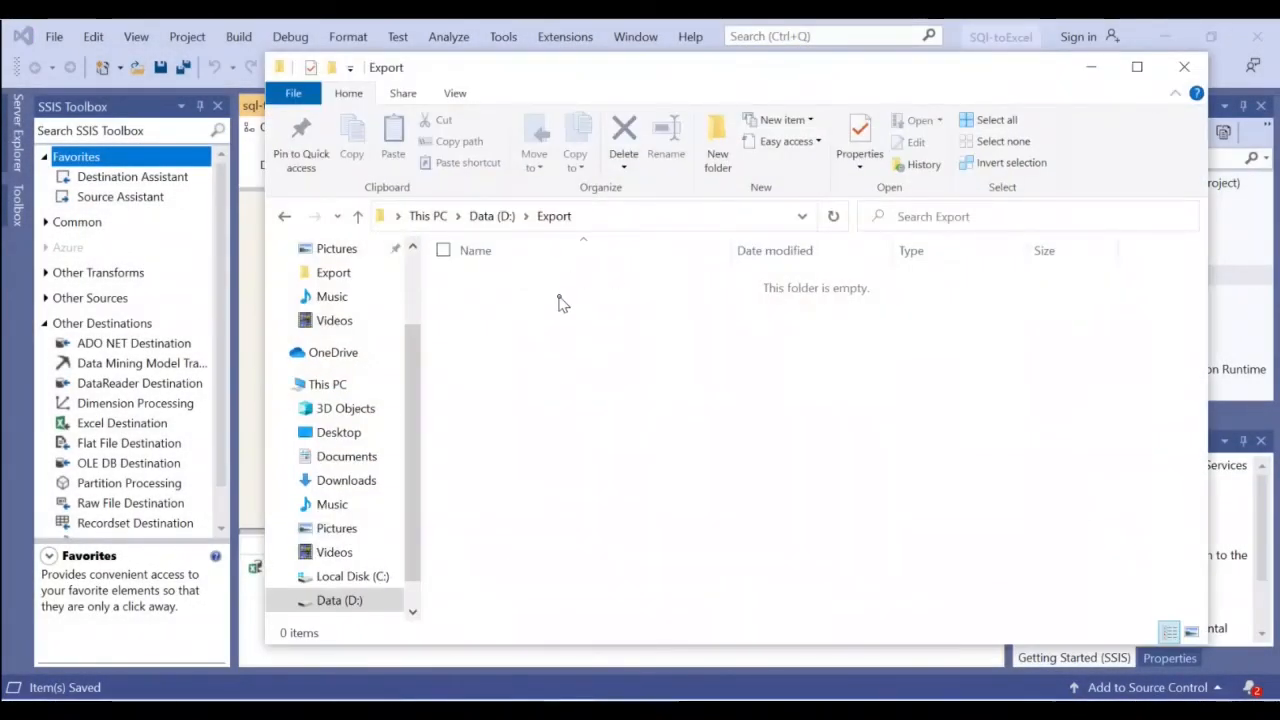
pyautogui.click(1091, 67)
pyautogui.click(437, 398)
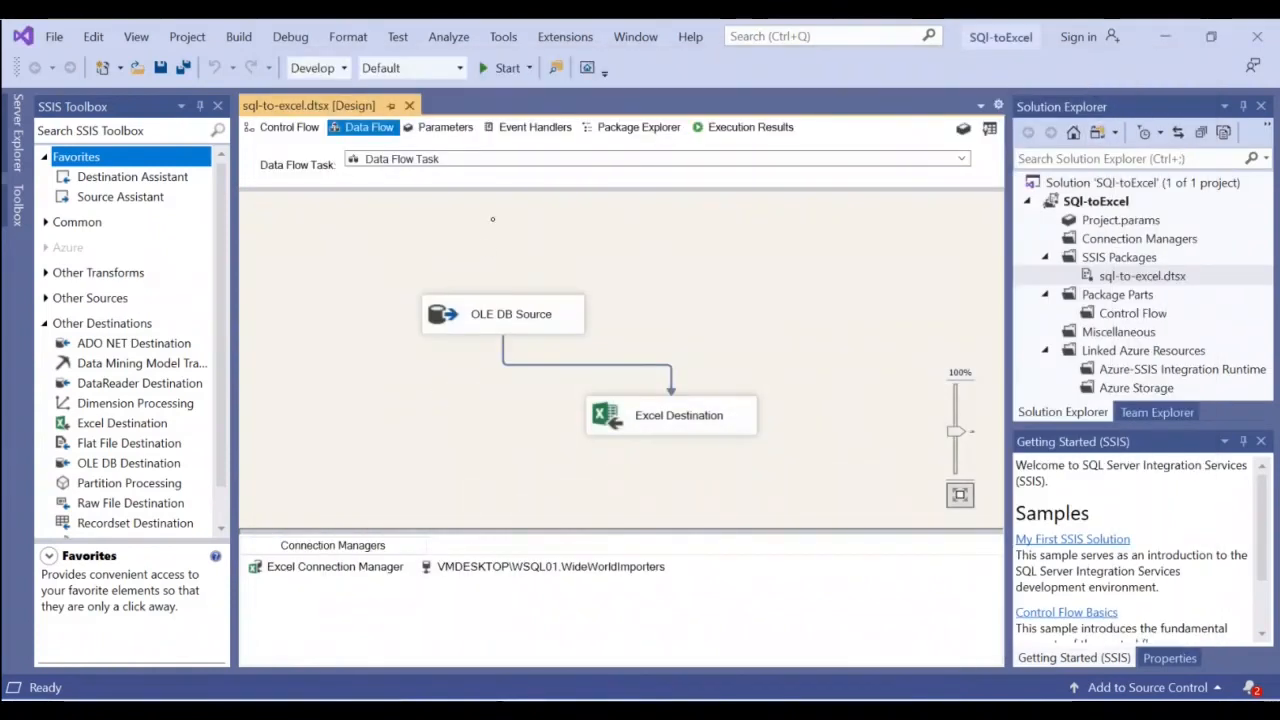
# - Try to run the package without Results.xls in the Export folder, then dismiss the error and close the output
pyautogui.click(505, 80)
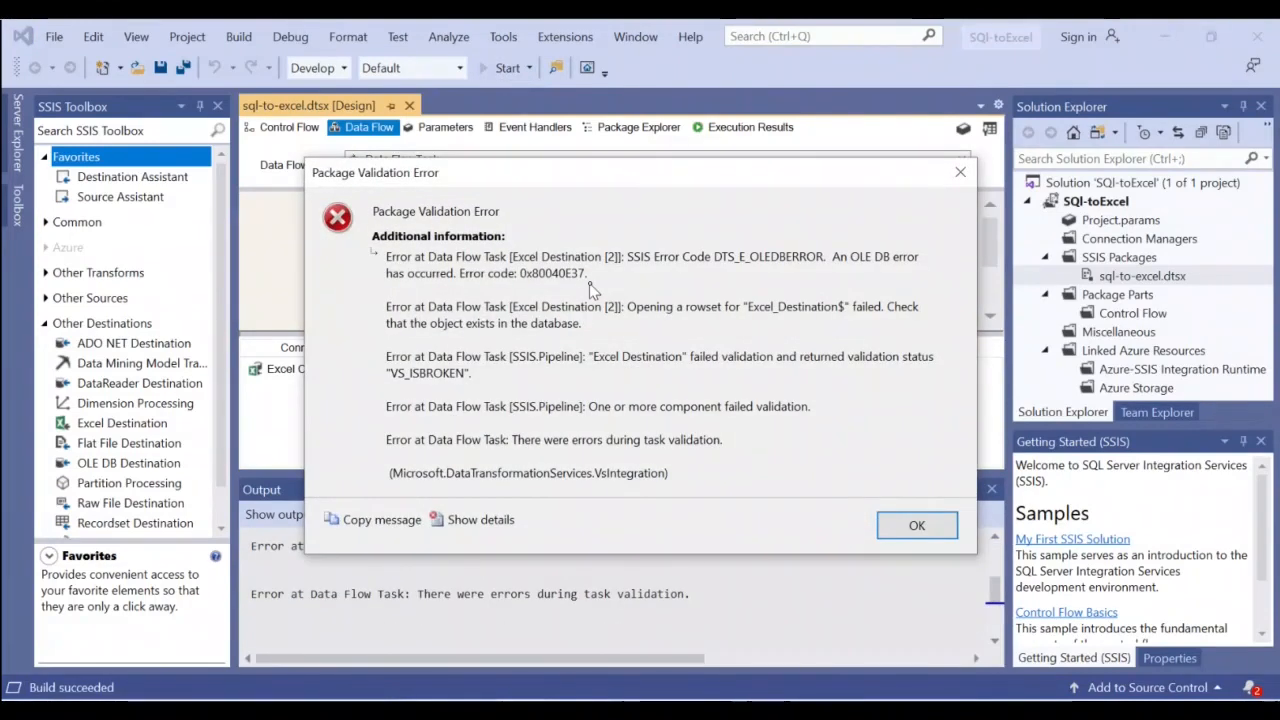
pyautogui.click(922, 530)
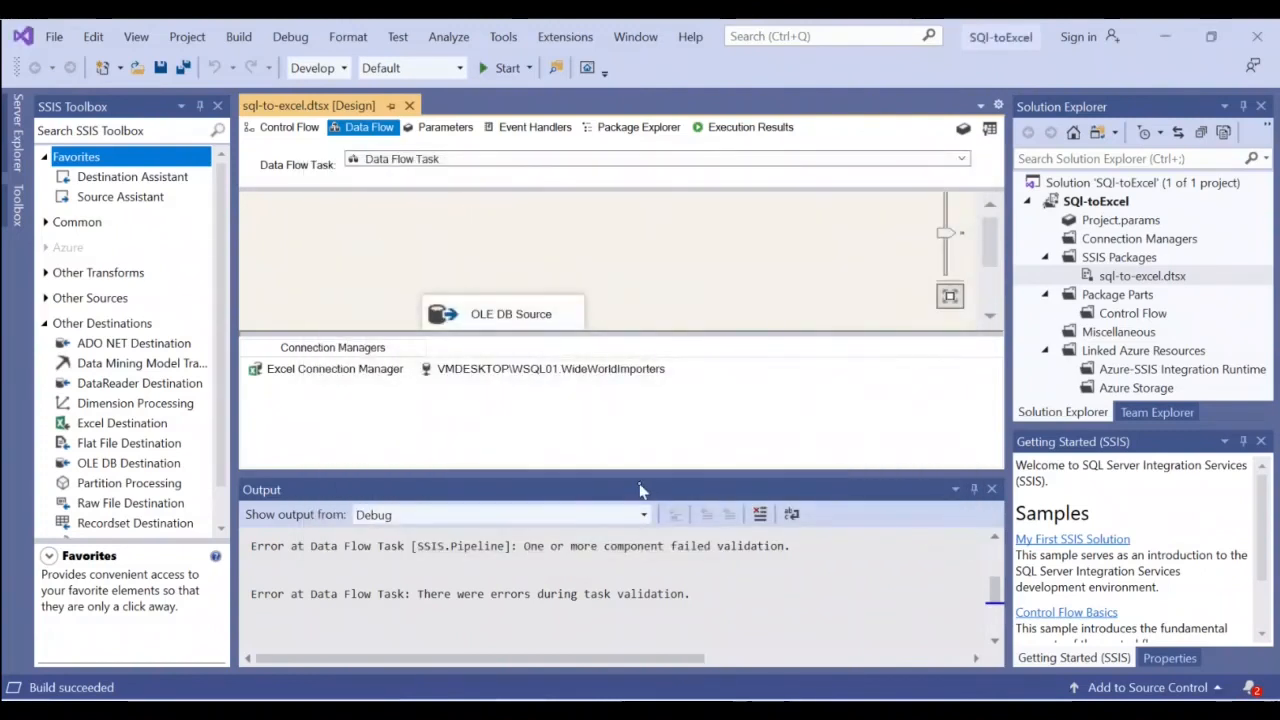
pyautogui.click(991, 489)
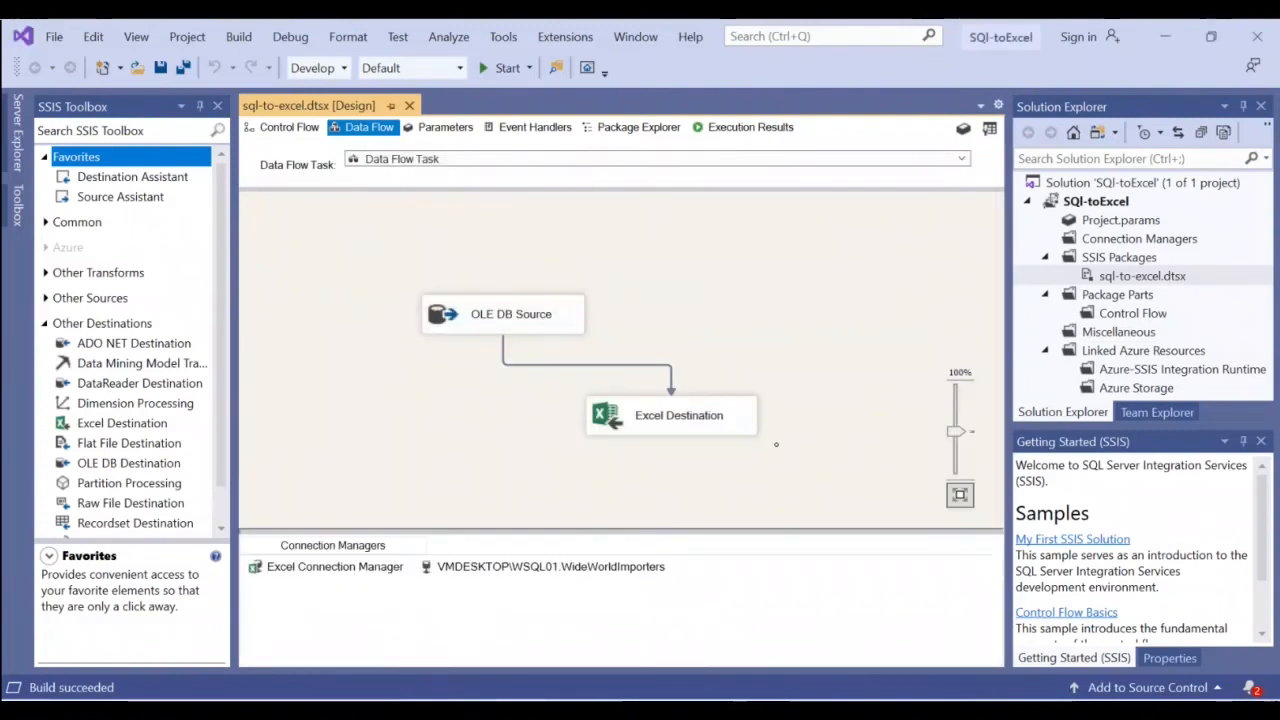
# - Create a new sheet for the Excel Destination, removing the ValidFrom and ValidTo columns and the trailing comma from the CREATE TABLE statement
pyautogui.doubleClick(597, 418)
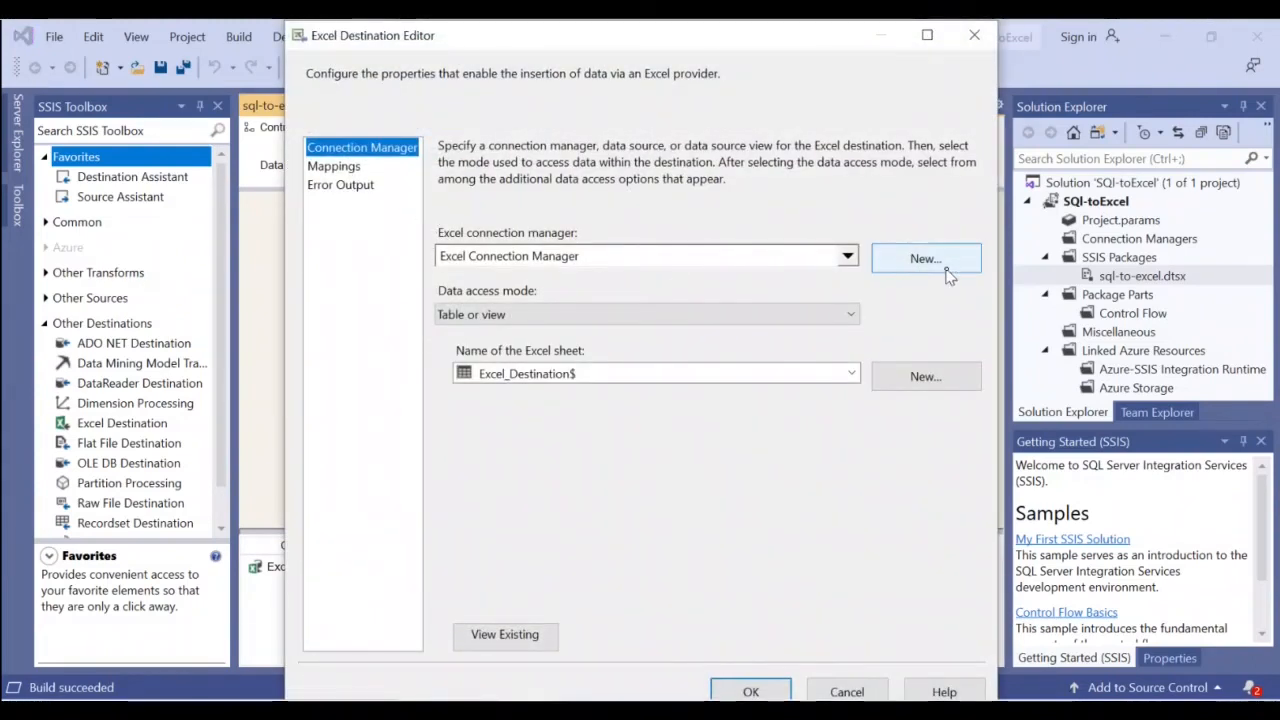
pyautogui.click(906, 380)
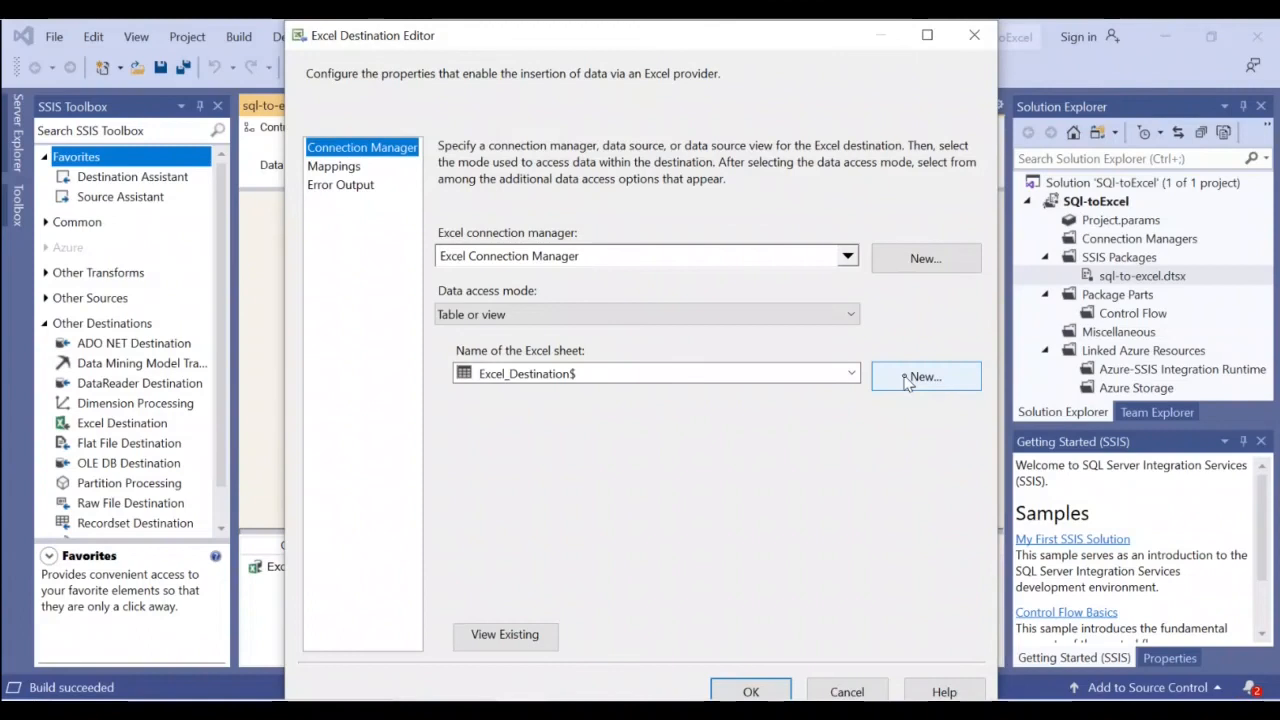
pyautogui.click(789, 453)
pyautogui.moveTo(588, 366); pyautogui.dragTo(373, 350)
pyautogui.press('BackSpace')
pyautogui.press('BackSpace')
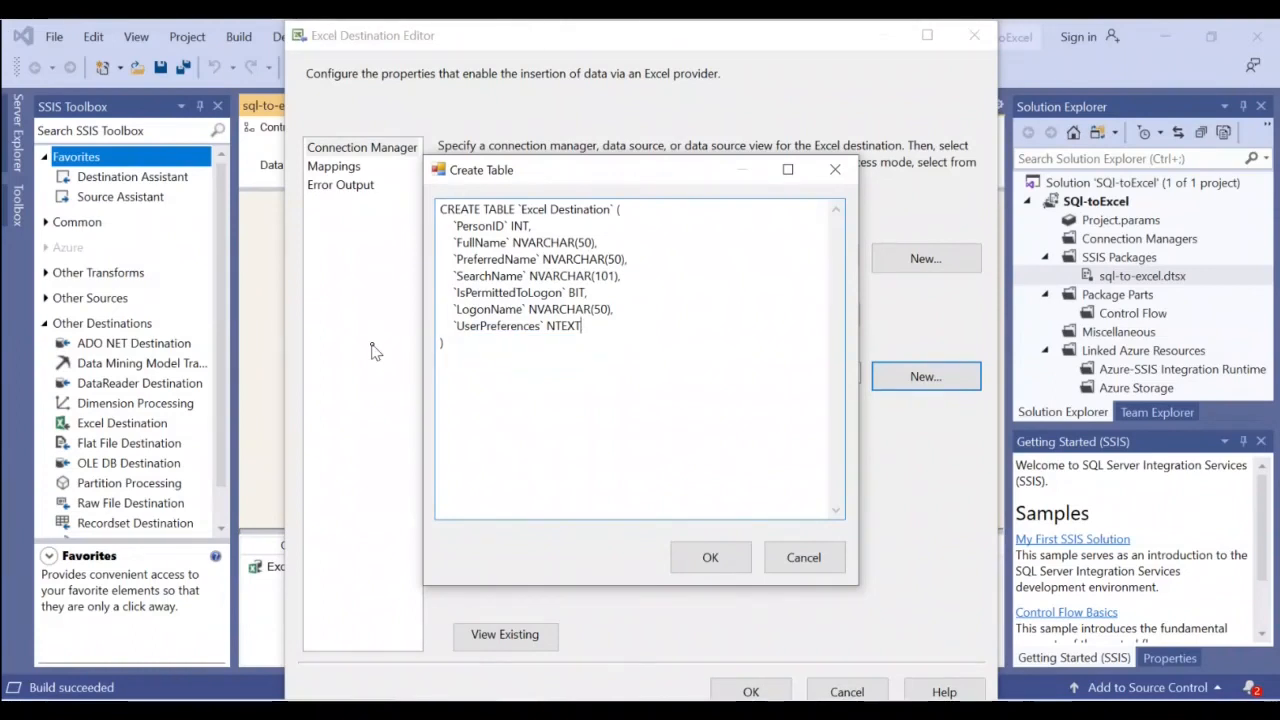
pyautogui.click(711, 558)
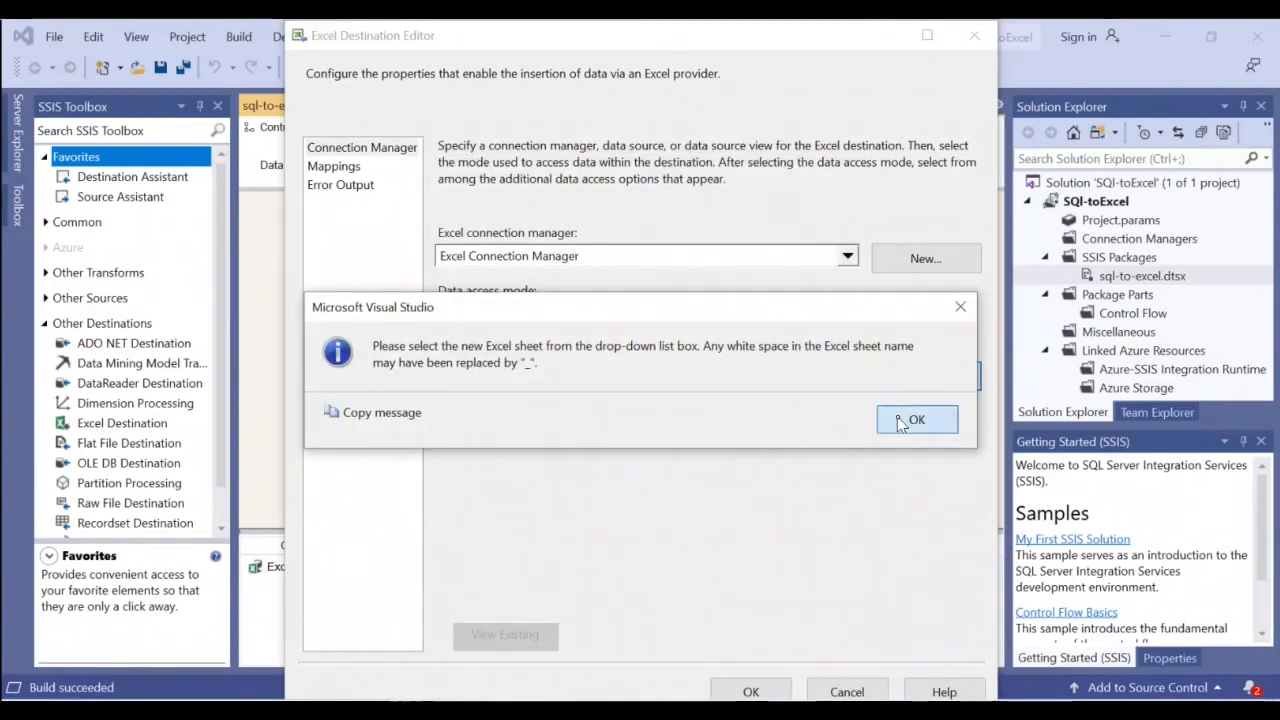
pyautogui.click(902, 421)
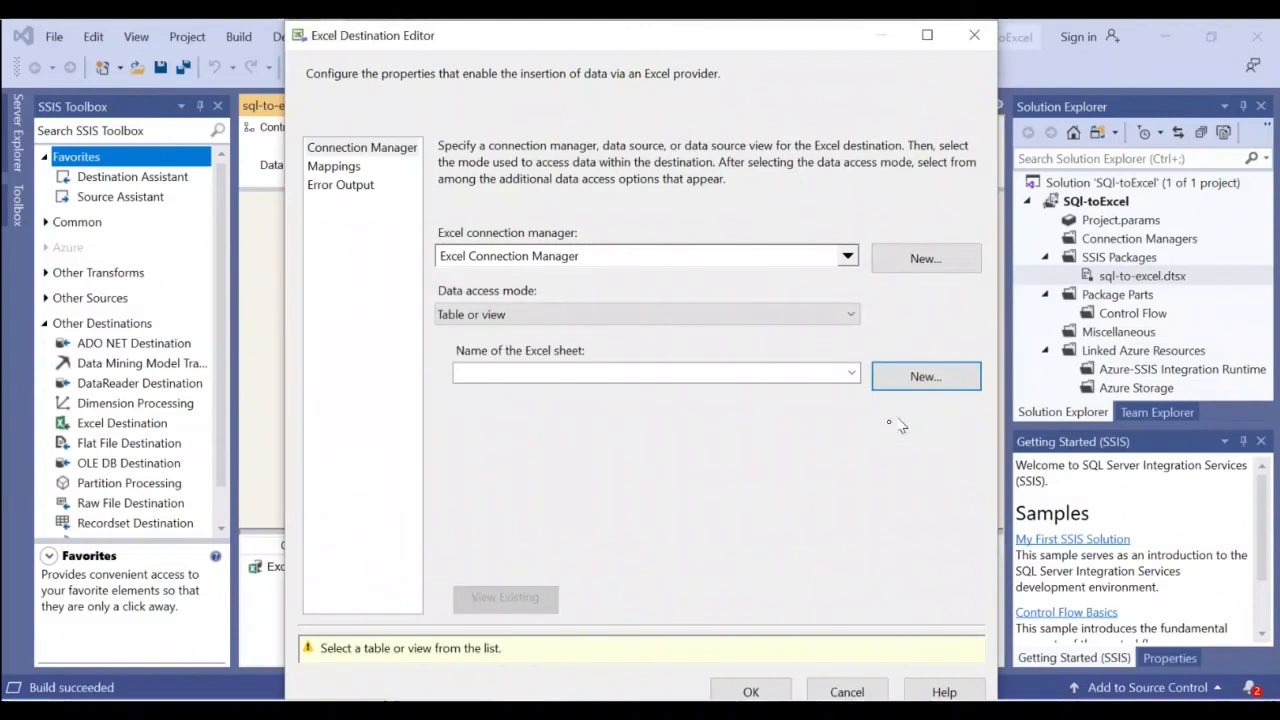
# - Choose Excel_Destination$ as the Excel Destination's sheet and accept the settings
pyautogui.click(849, 375)
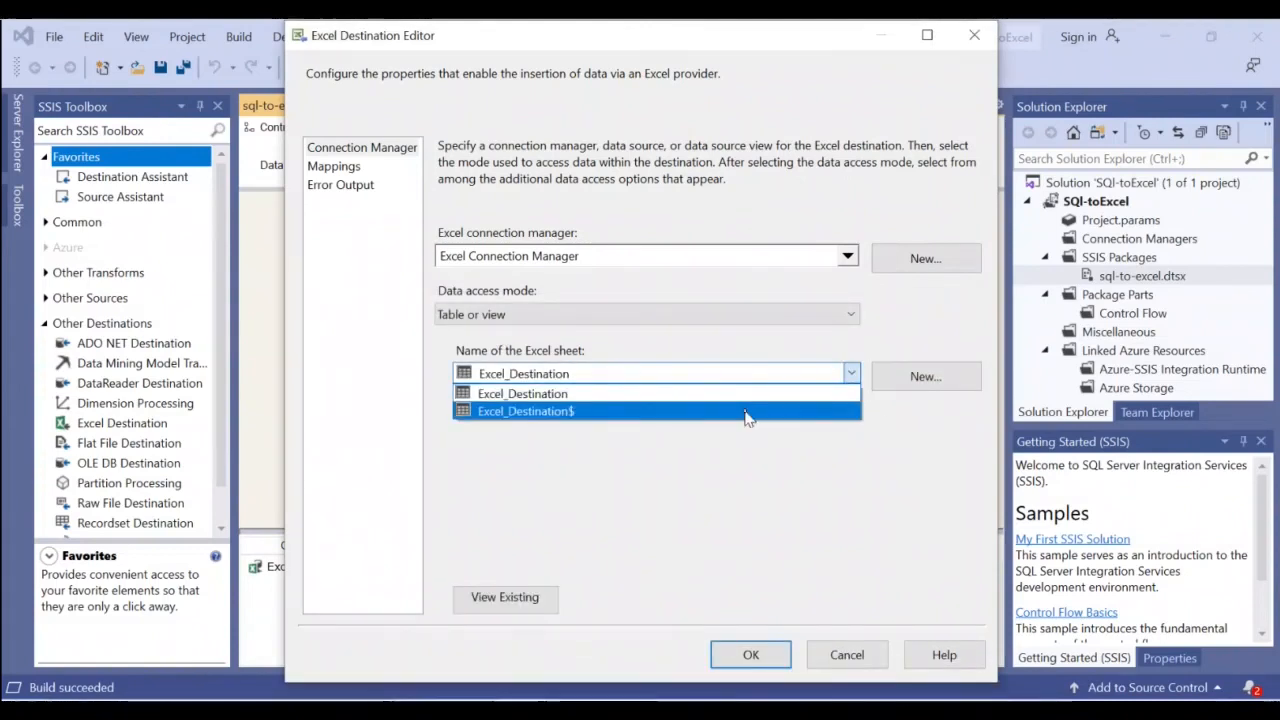
pyautogui.click(572, 410)
pyautogui.click(749, 654)
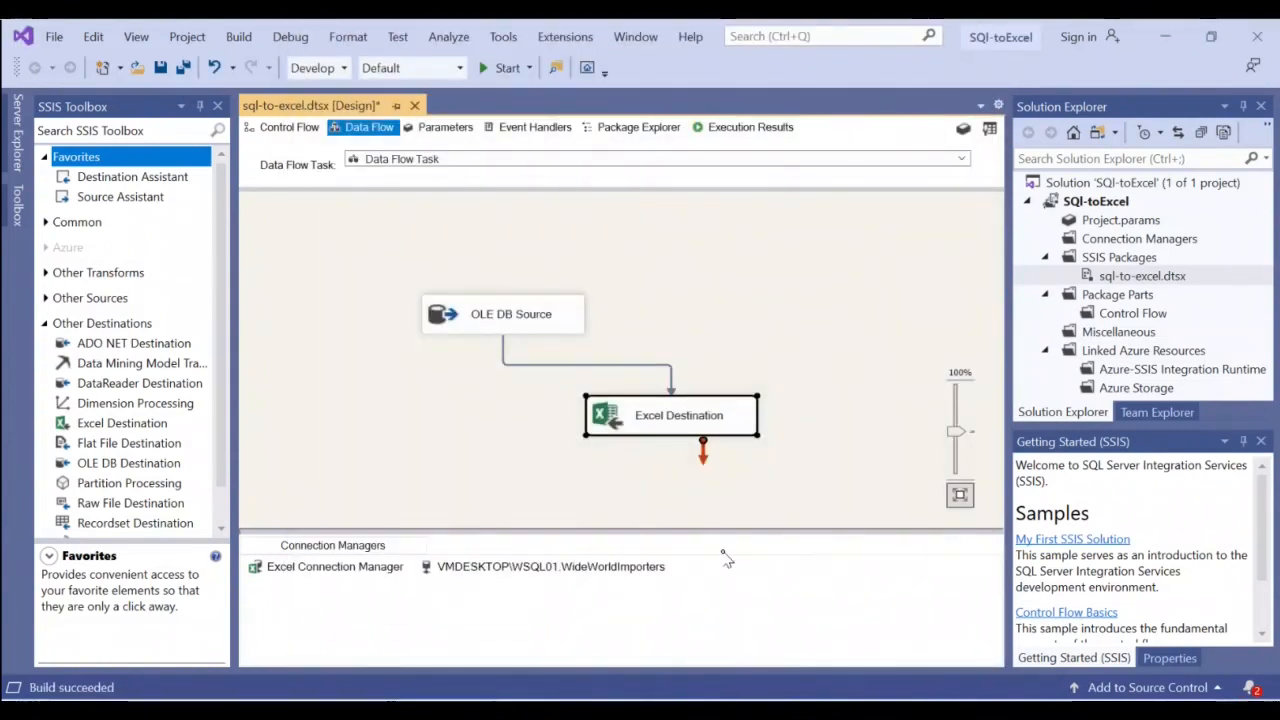
# - Run the package with the recreated sheet and check Results.xls in the D:\Export folder
pyautogui.click(495, 68)
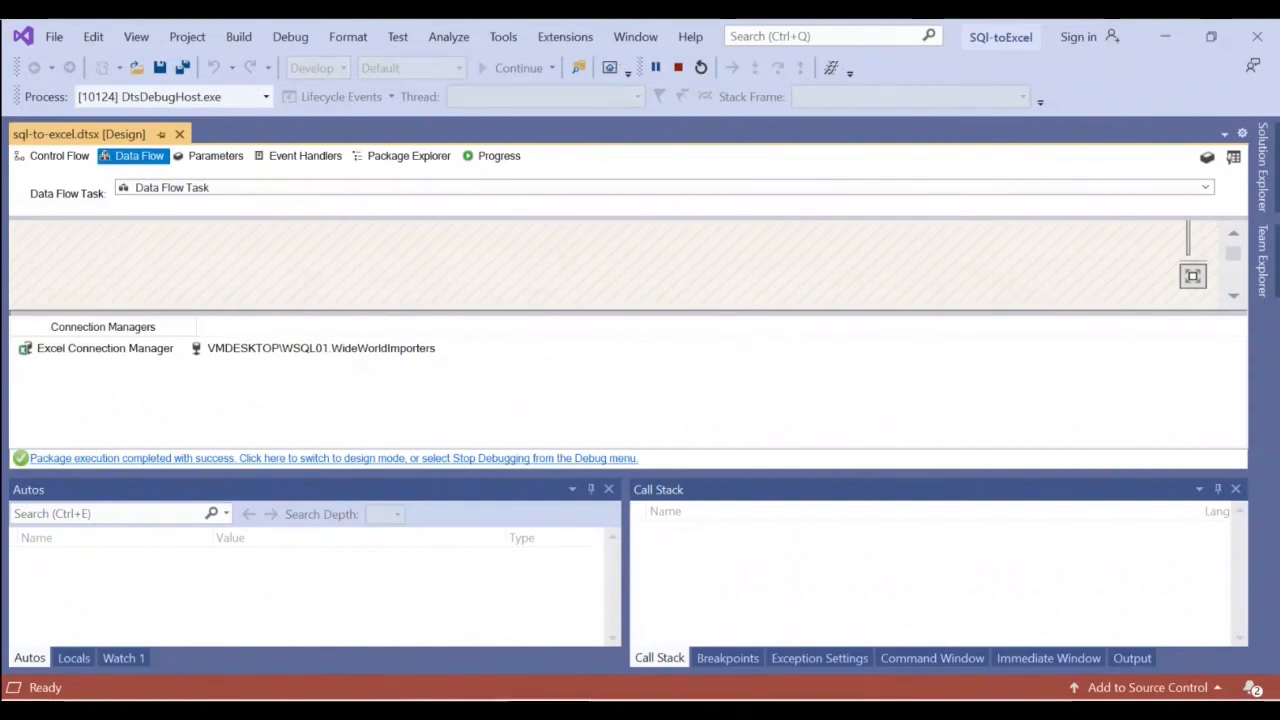
pyautogui.click(566, 710)
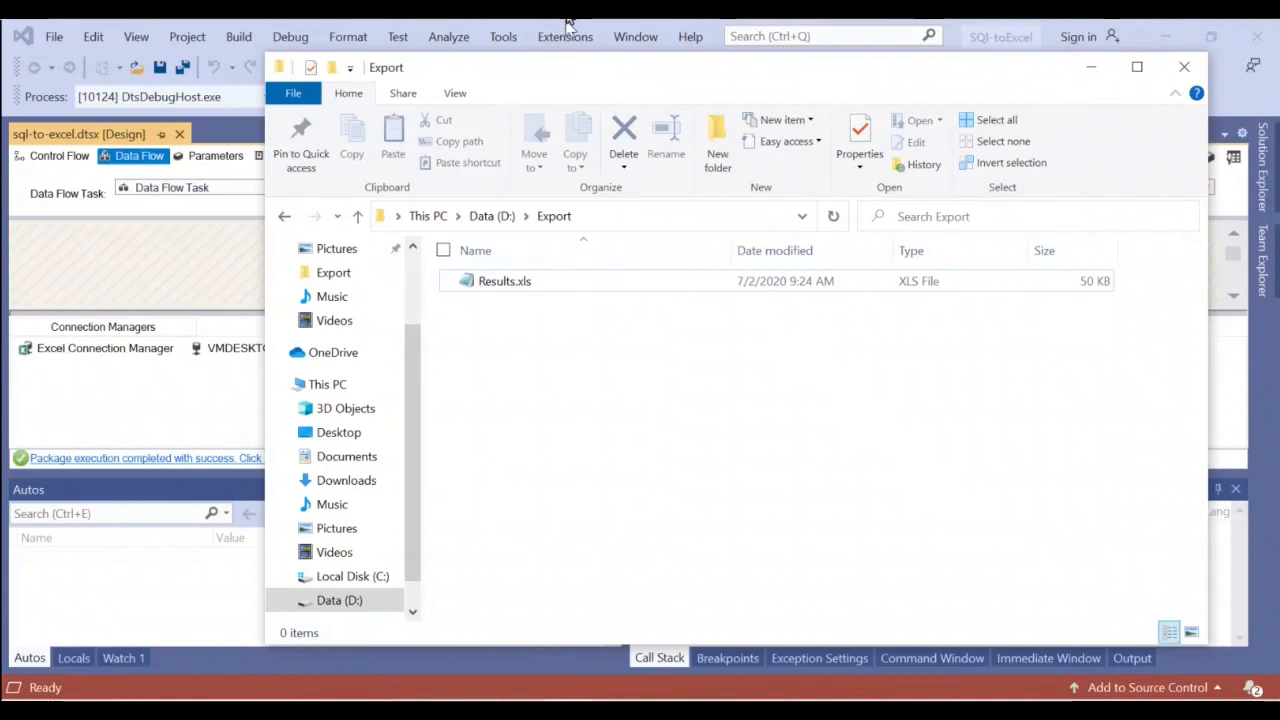
# - Stop debugging, run the package again with Results.xls already in place, and check the file in D:\Export
pyautogui.click(1091, 67)
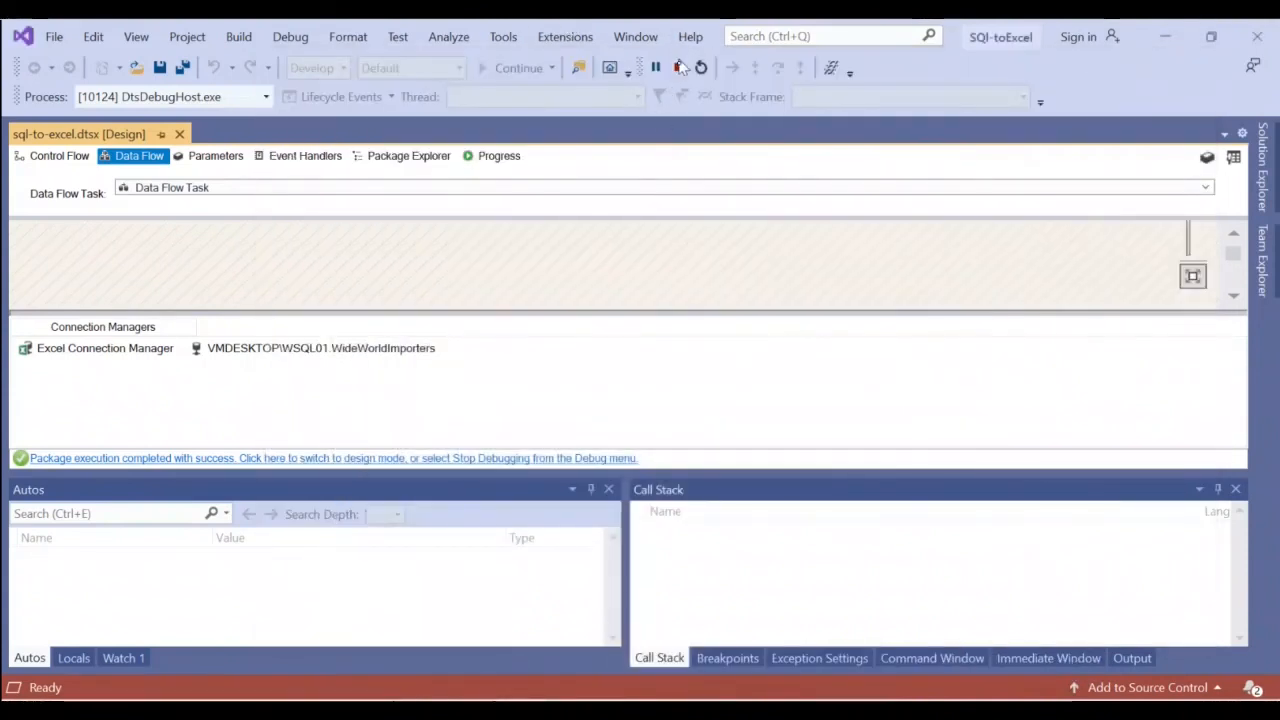
pyautogui.click(680, 67)
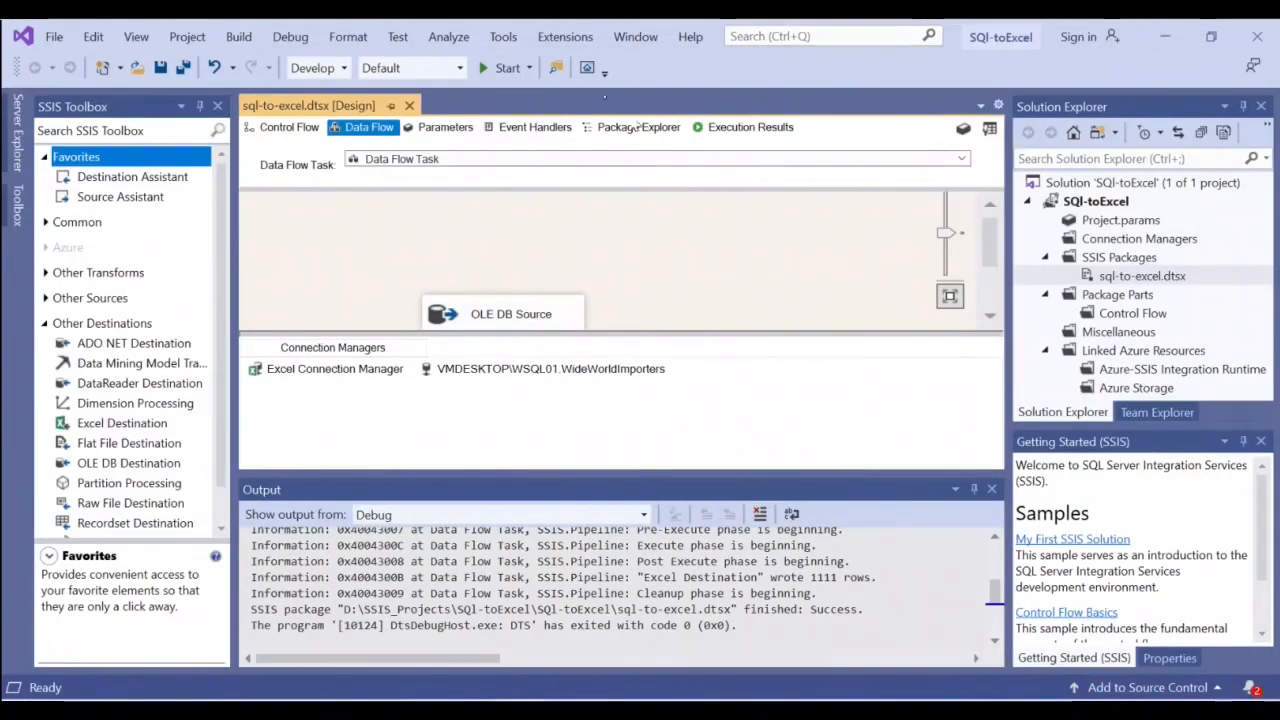
pyautogui.click(507, 67)
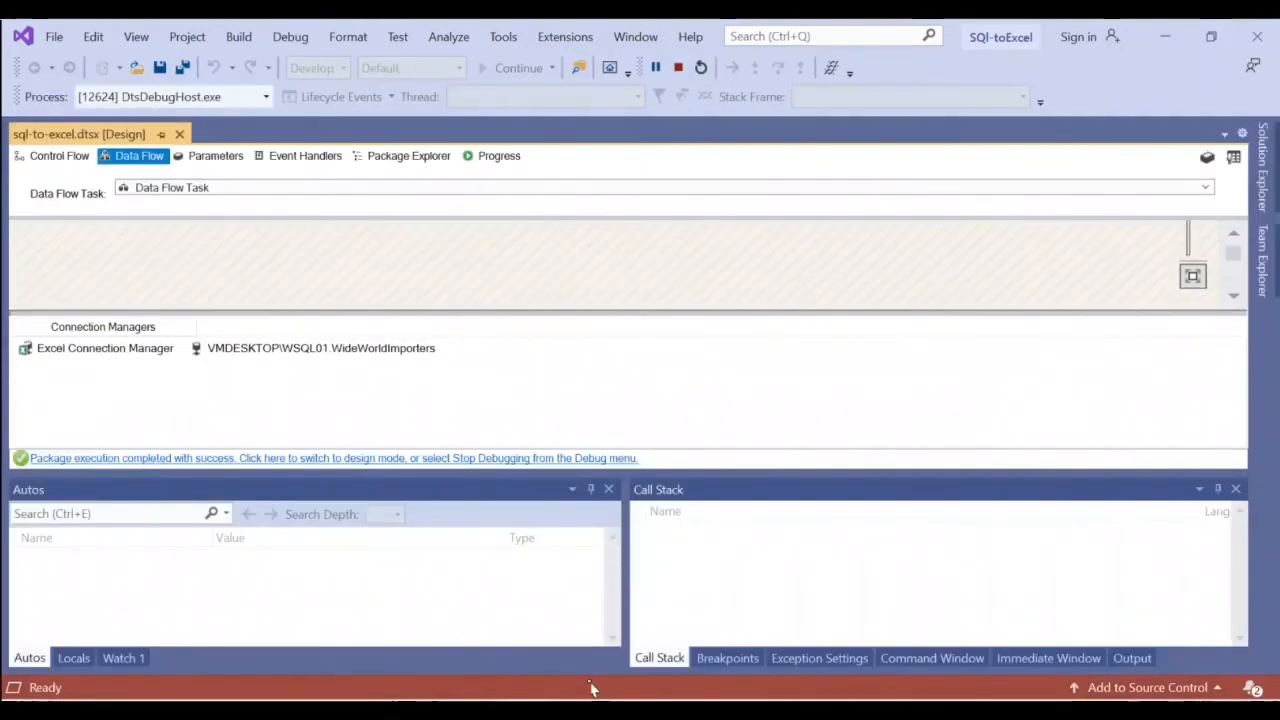
pyautogui.click(524, 710)
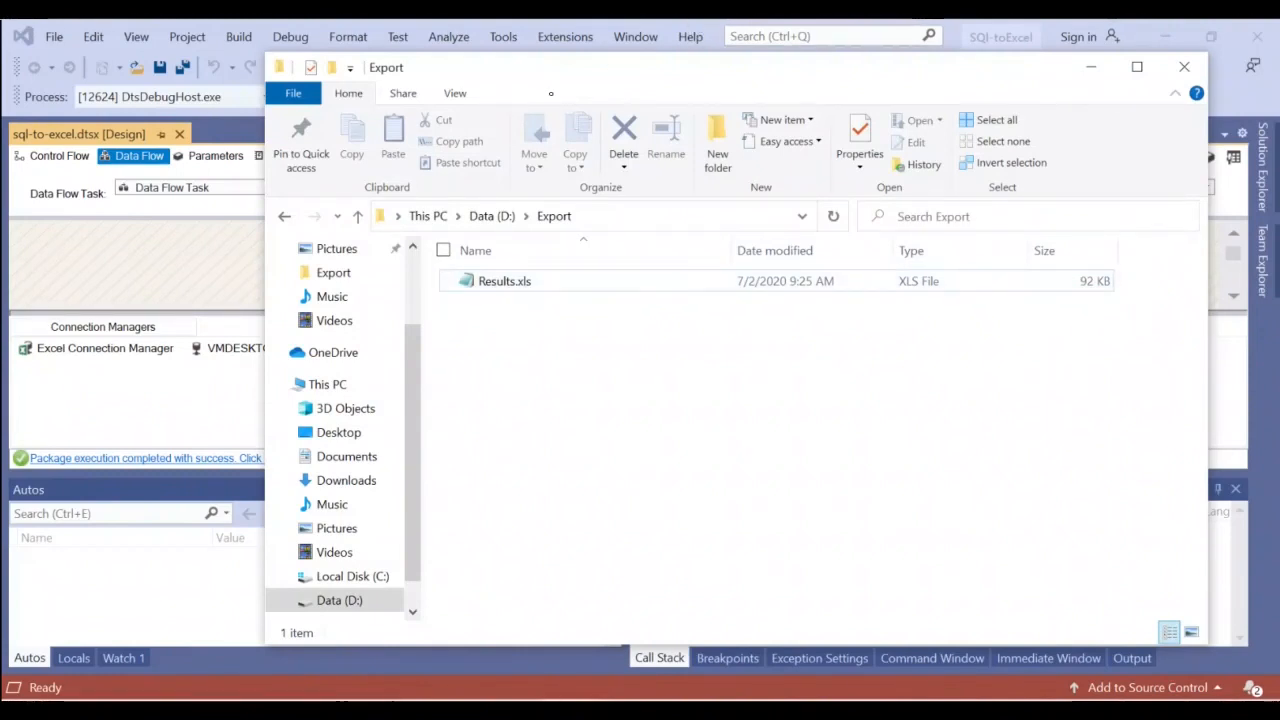
# - End the second debugging session, run the package a third time, and check the size of Results.xls in the Export folder
pyautogui.click(1091, 67)
pyautogui.click(678, 67)
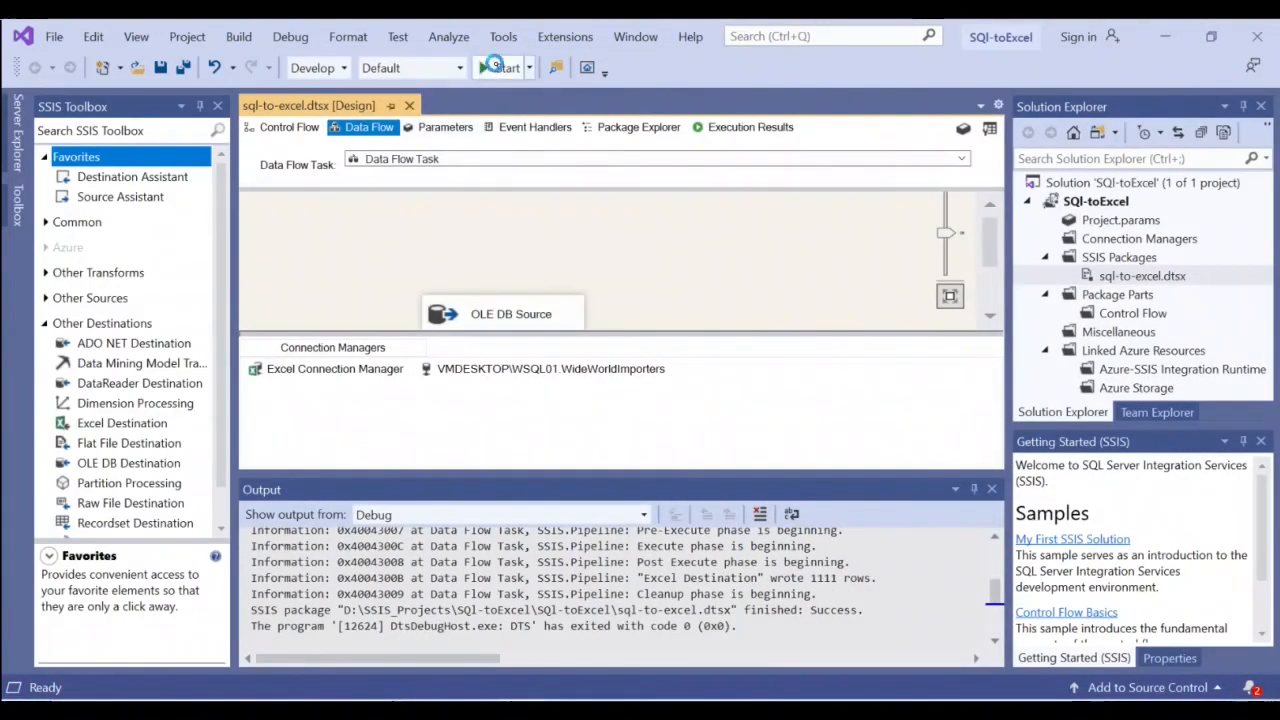
pyautogui.click(507, 67)
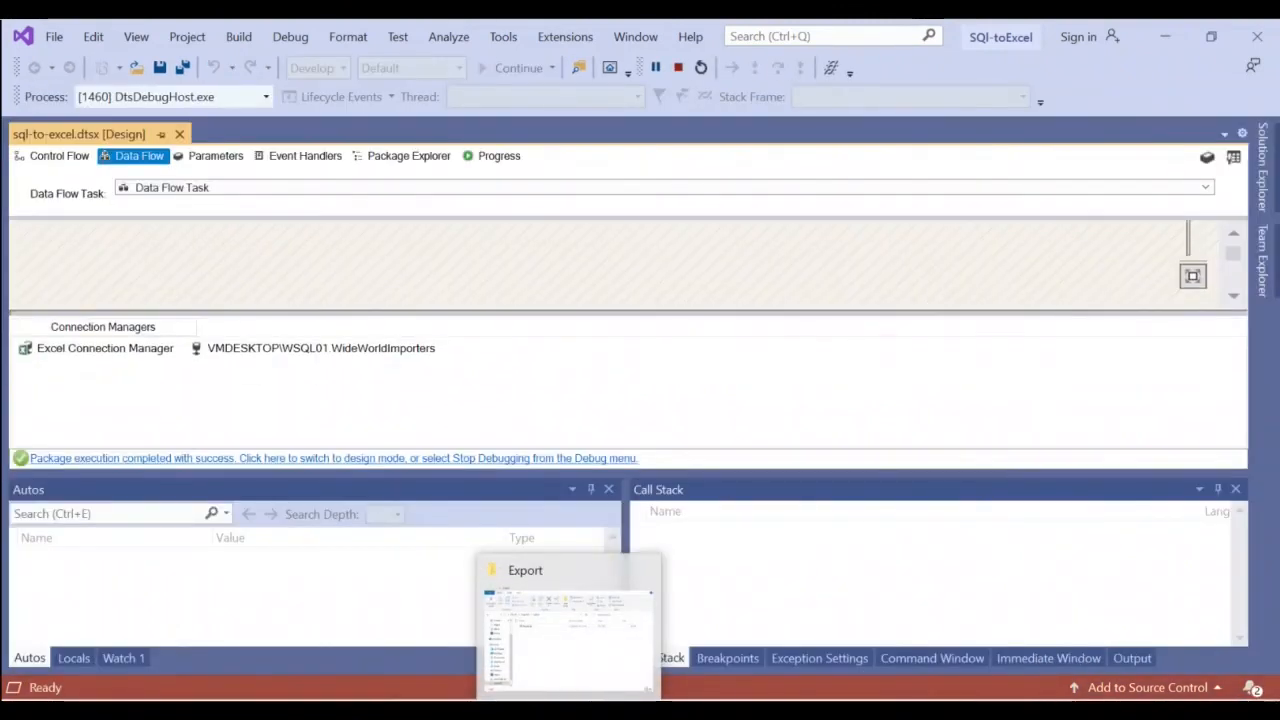
pyautogui.click(567, 630)
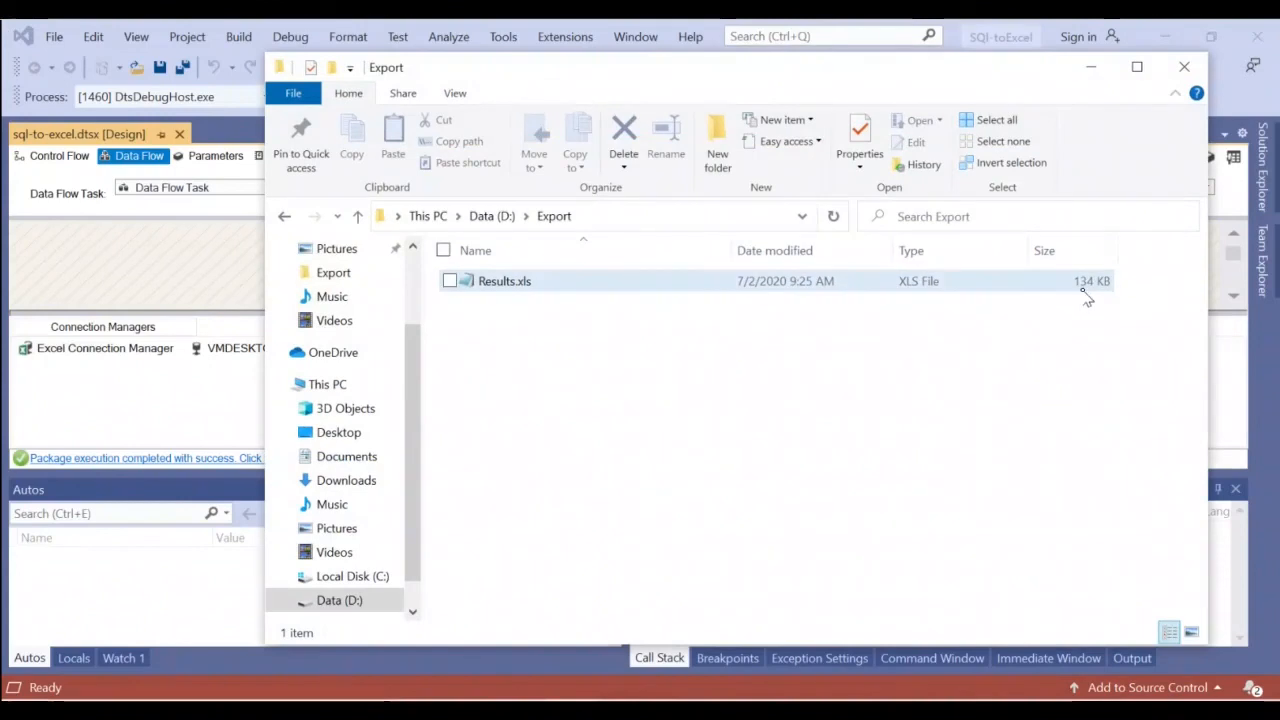
# - Open Results.xls with LibreOffice Calc and look through the exported rows on the Excel_Destination sheet
pyautogui.rightClick(532, 286)
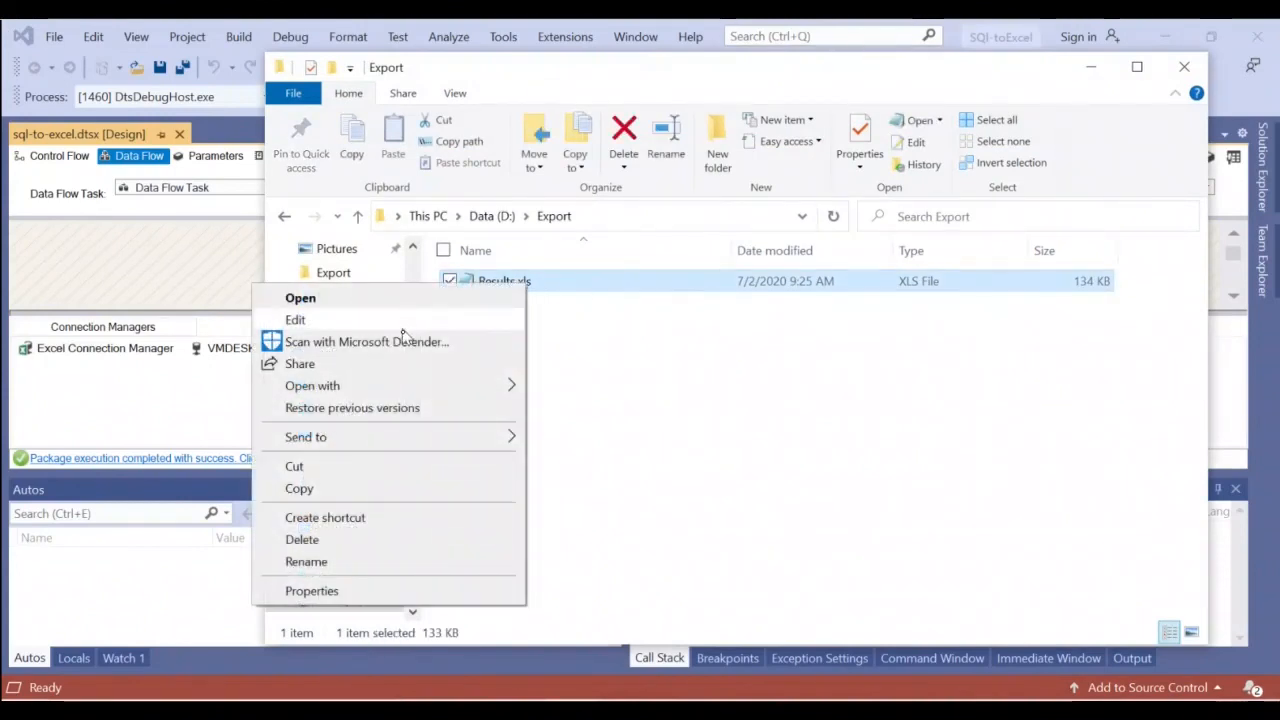
pyautogui.moveTo(428, 385)
pyautogui.click(620, 409)
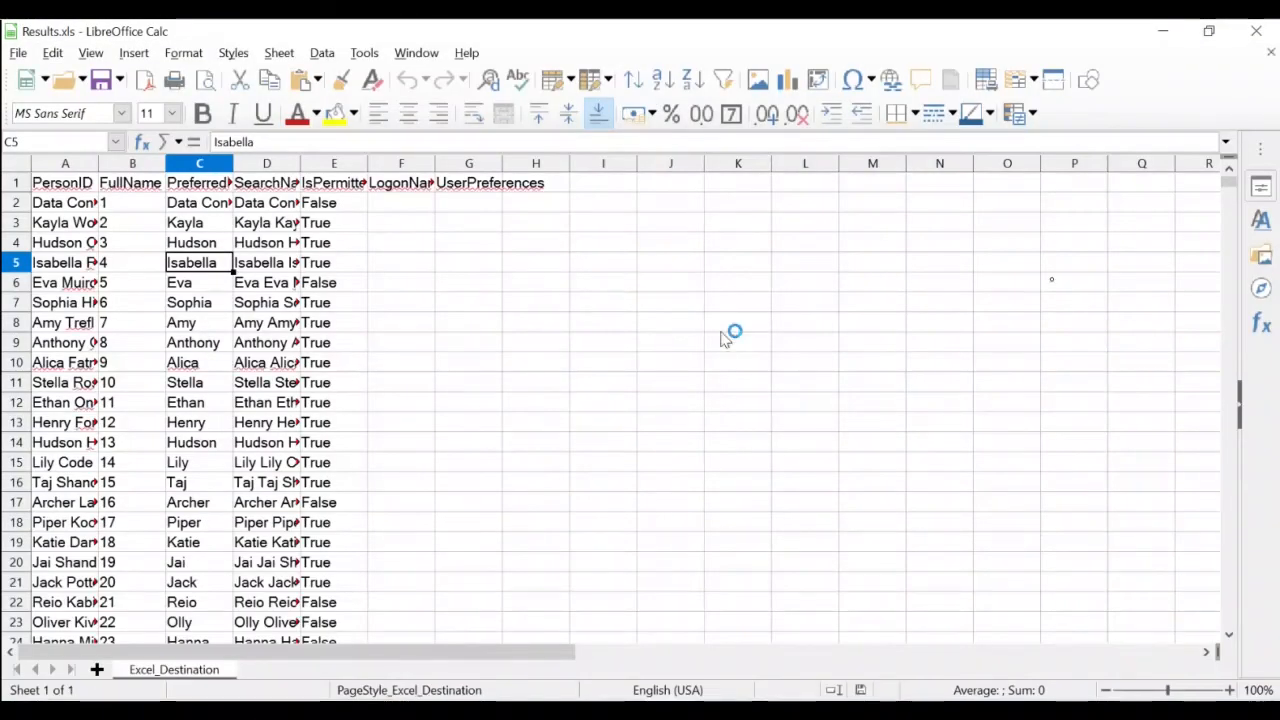
pyautogui.scroll(-10, 507, 428)
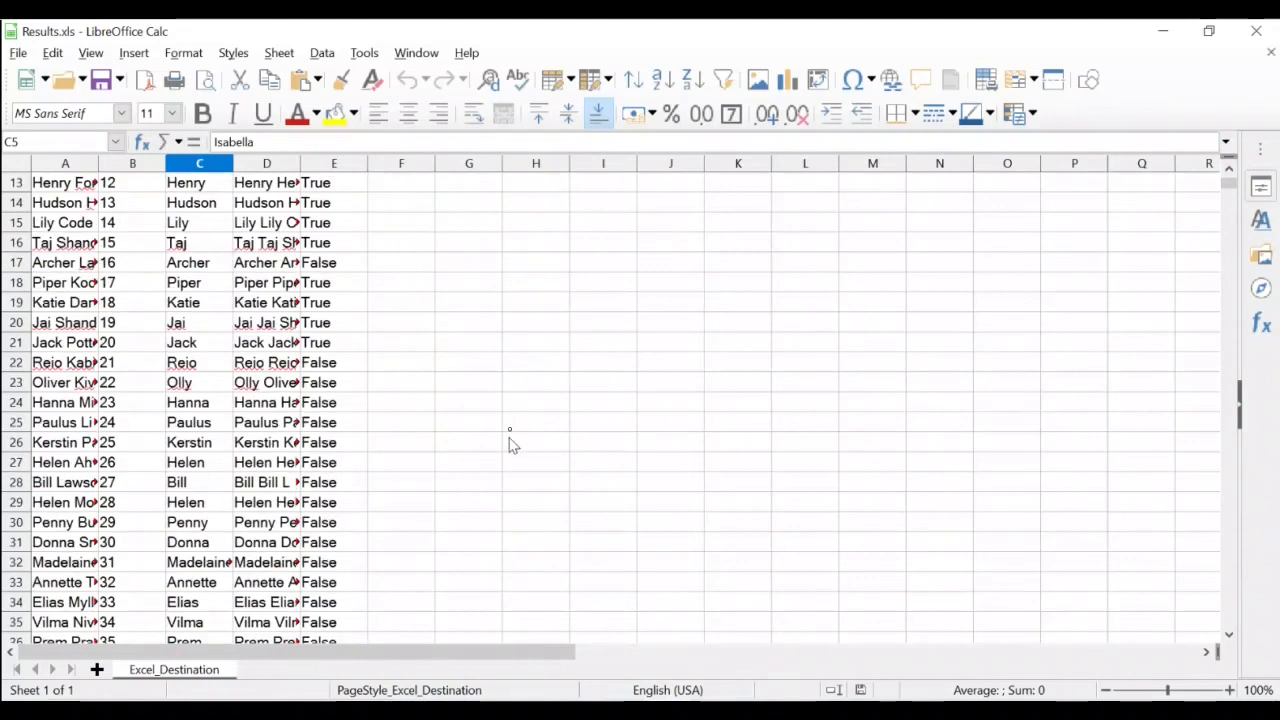
pyautogui.scroll(-20, 507, 428)
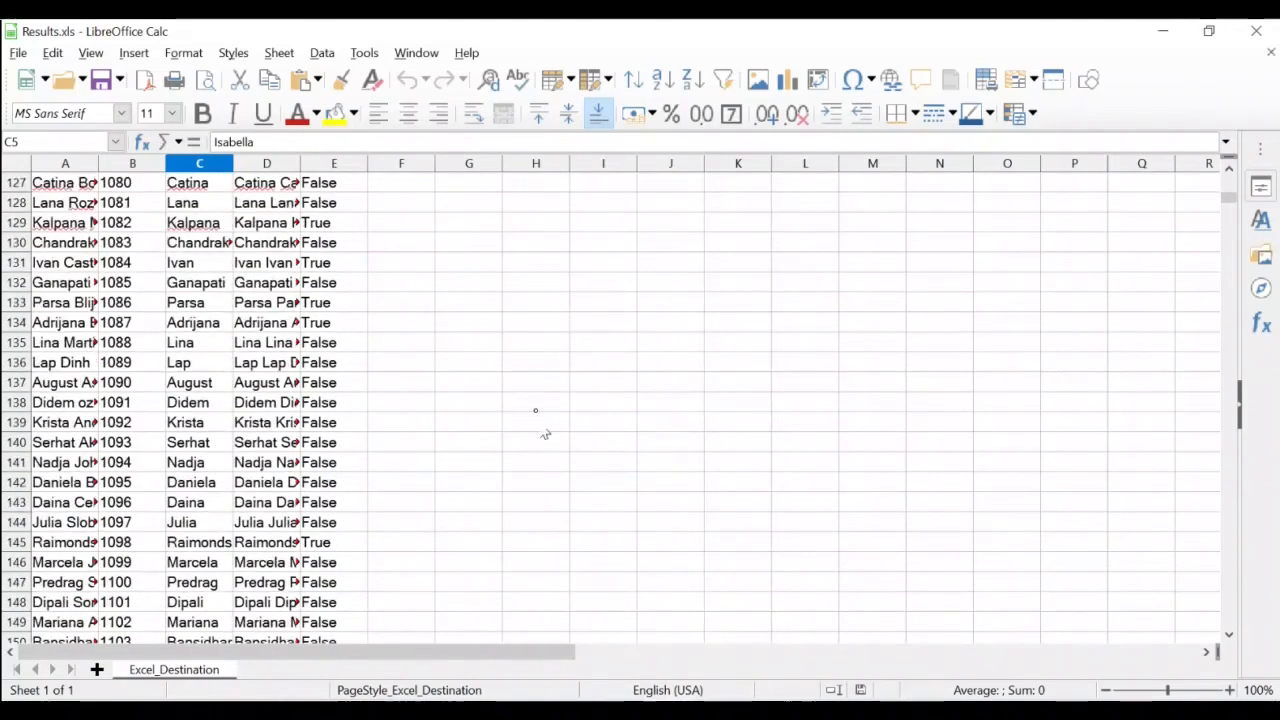
pyautogui.scroll(-20, 547, 407)
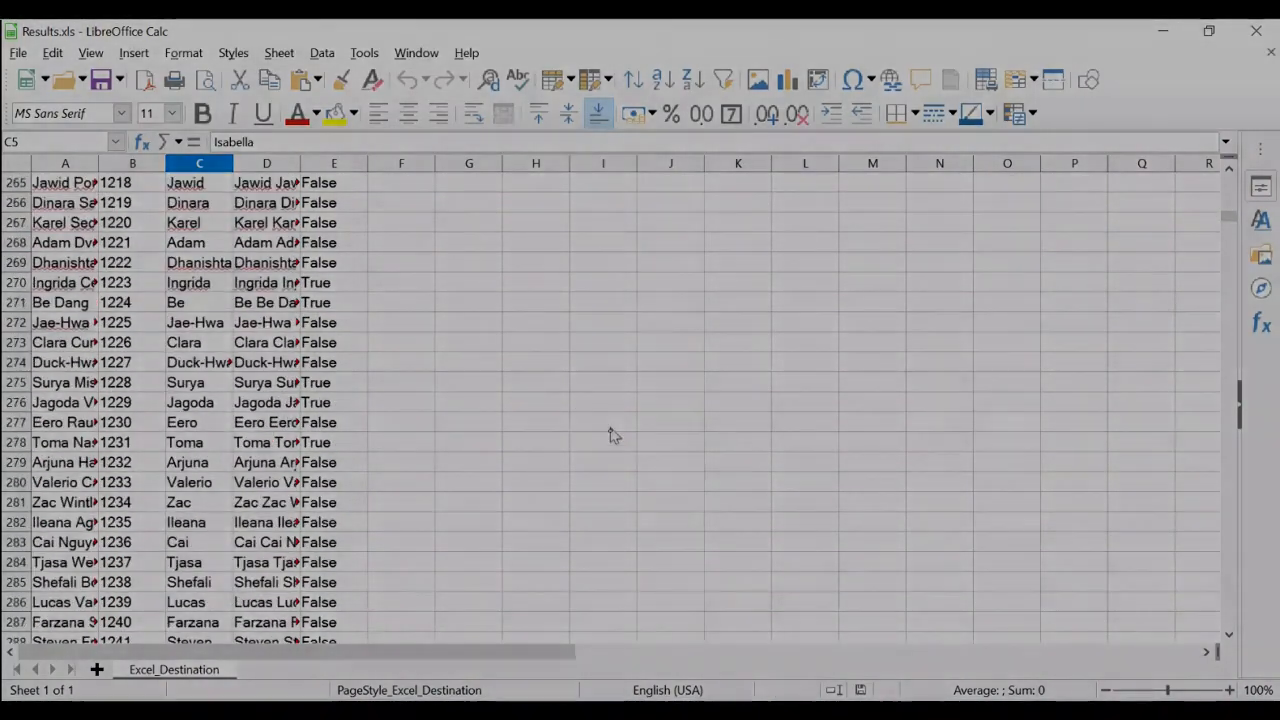
pyautogui.scroll(-10, 593, 467)
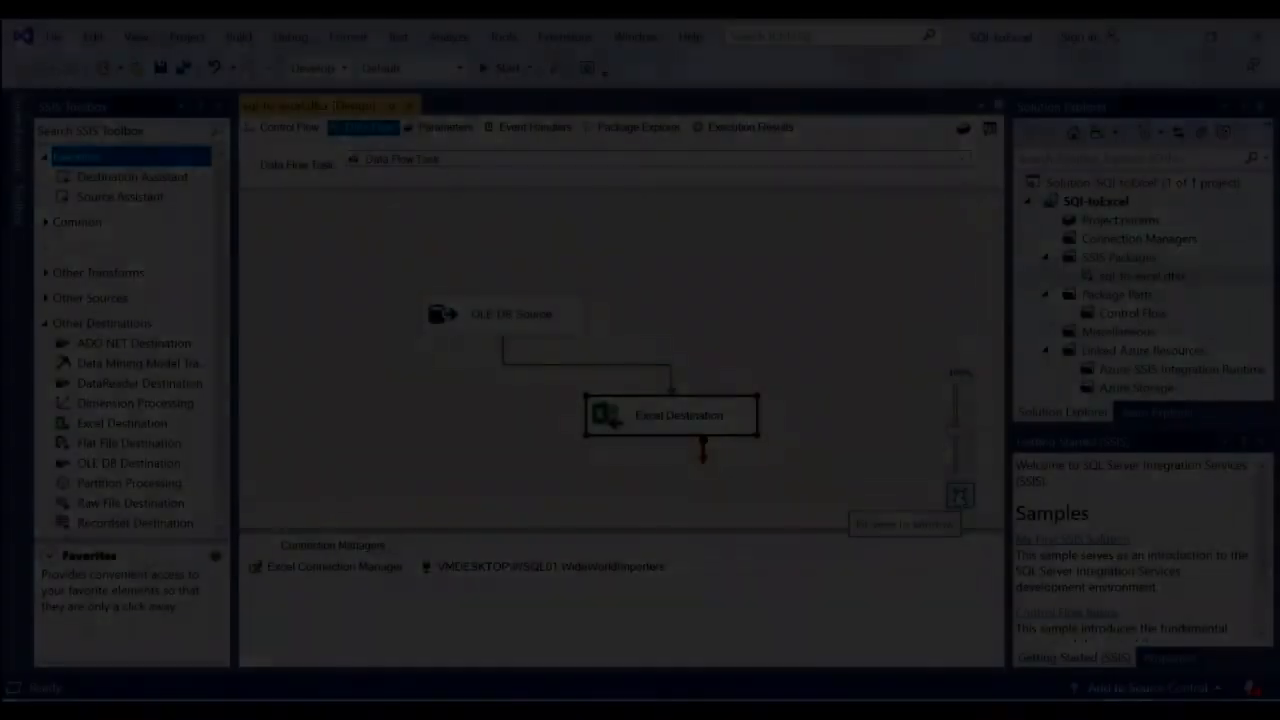